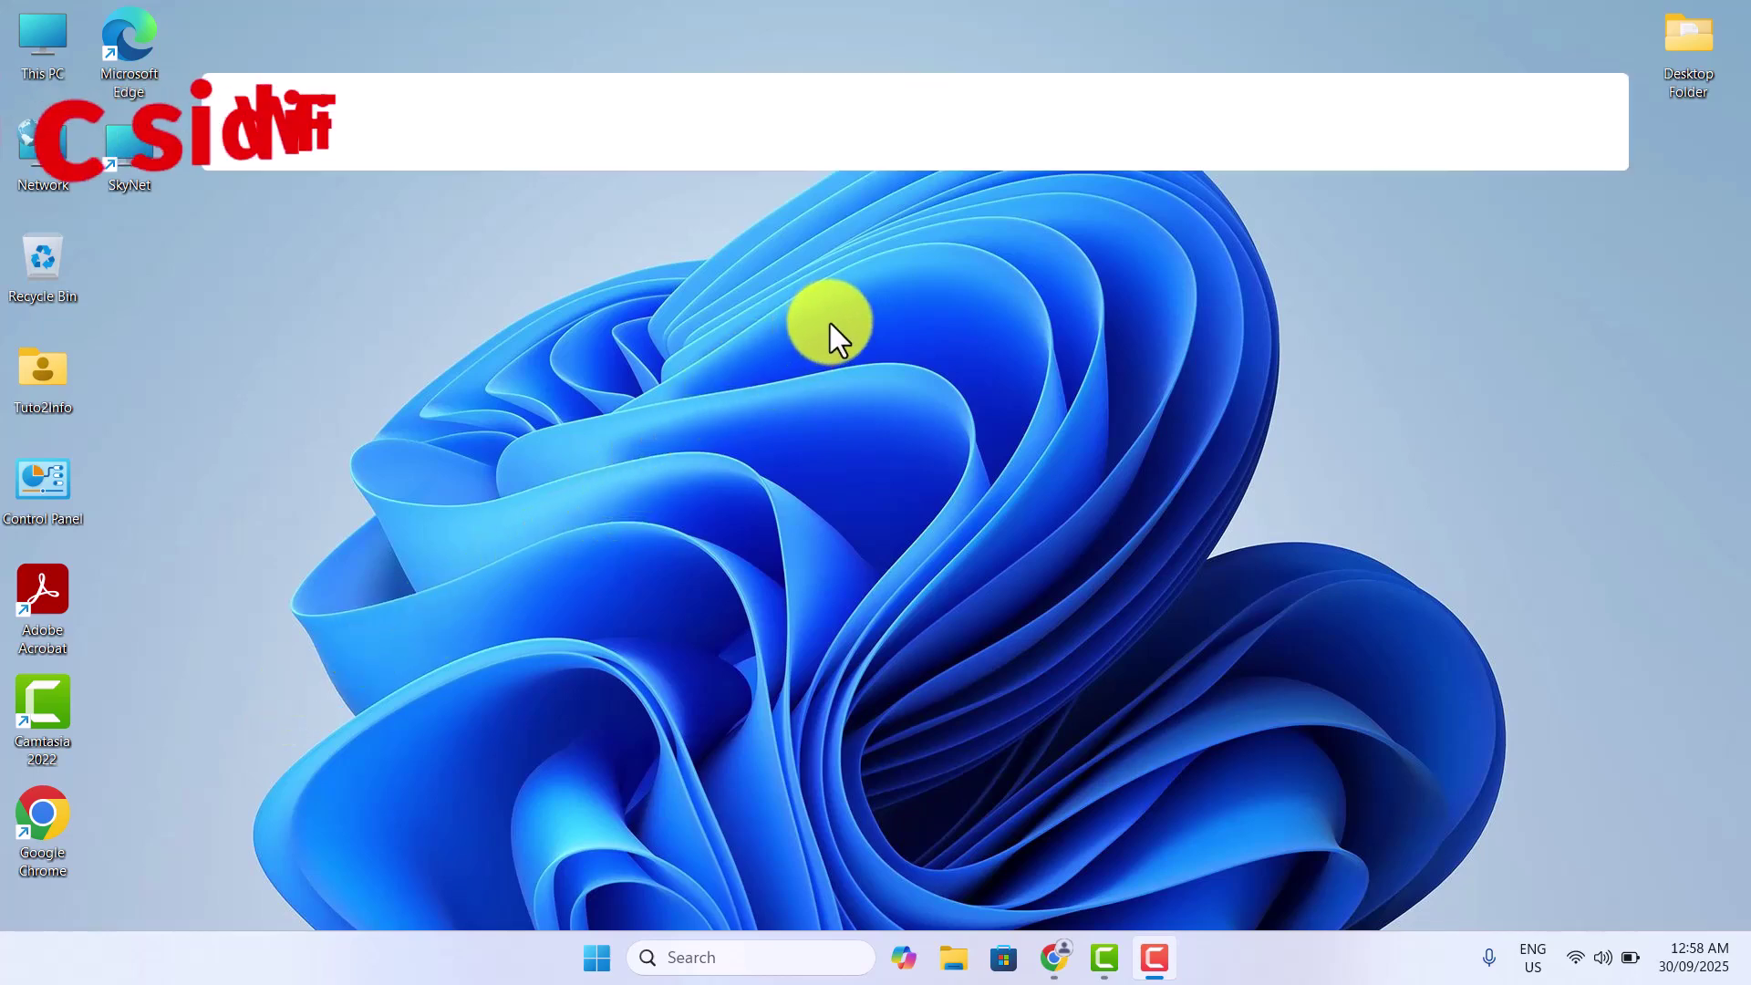
Refresh the desktop three times from its right-click menu.
right_click(808, 336)
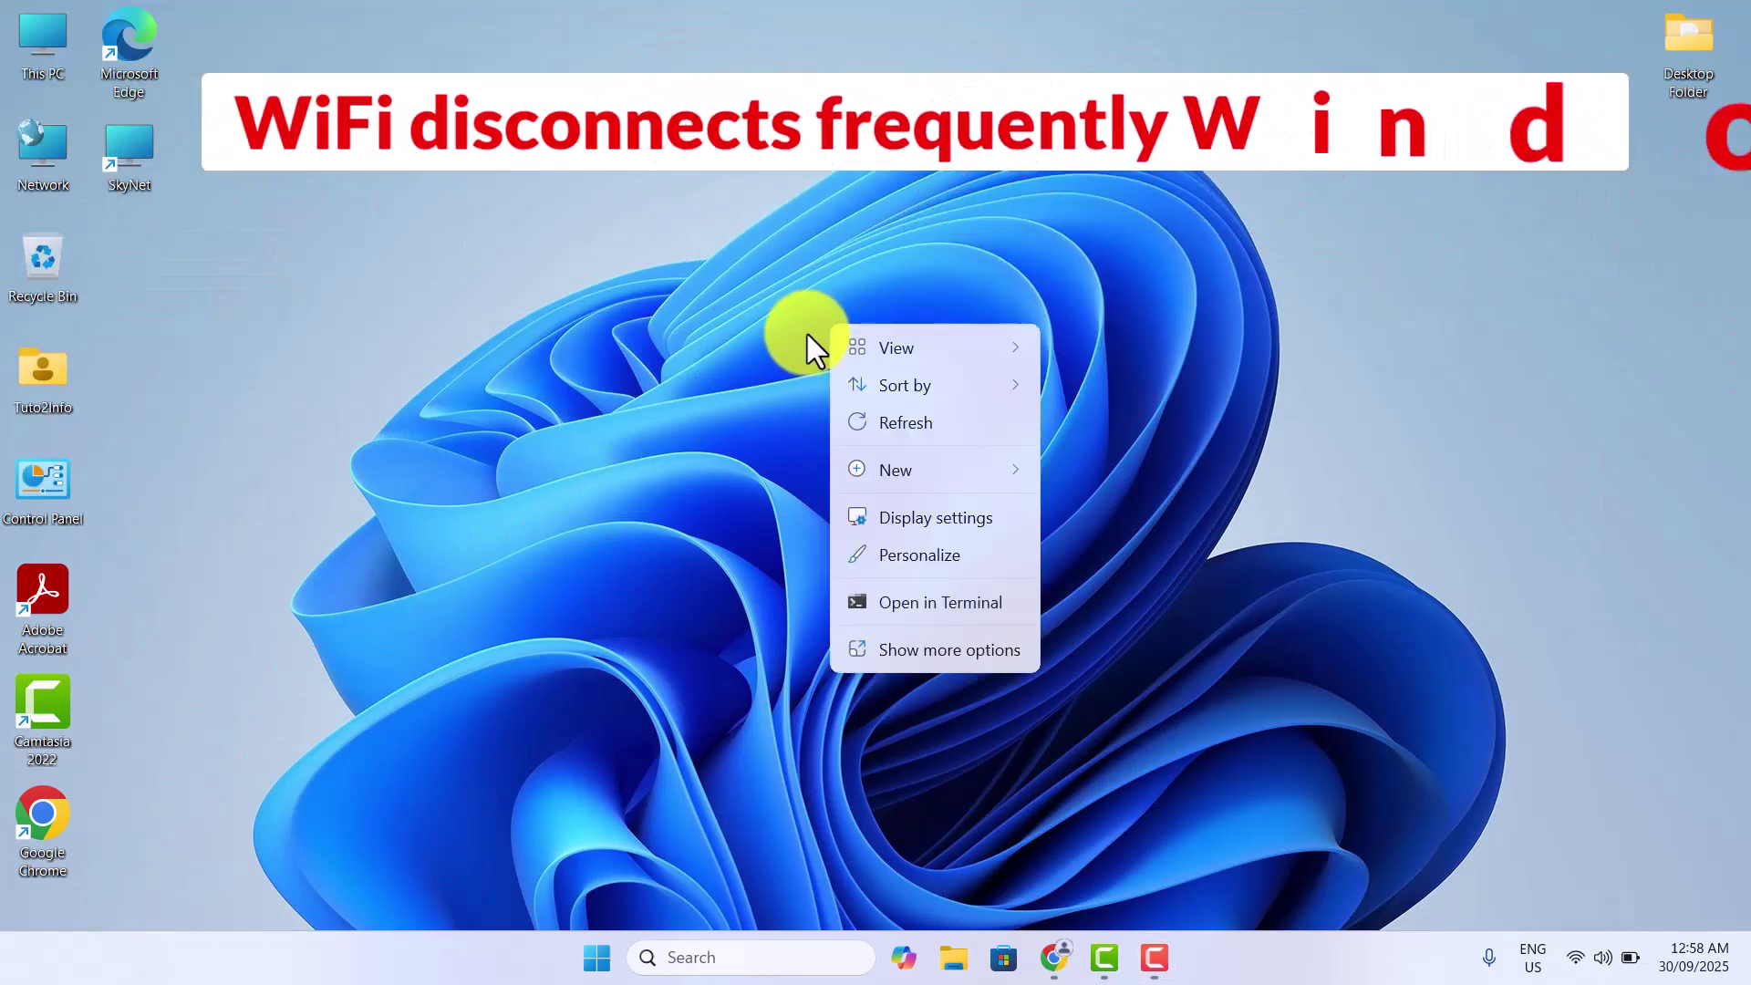
click(897, 420)
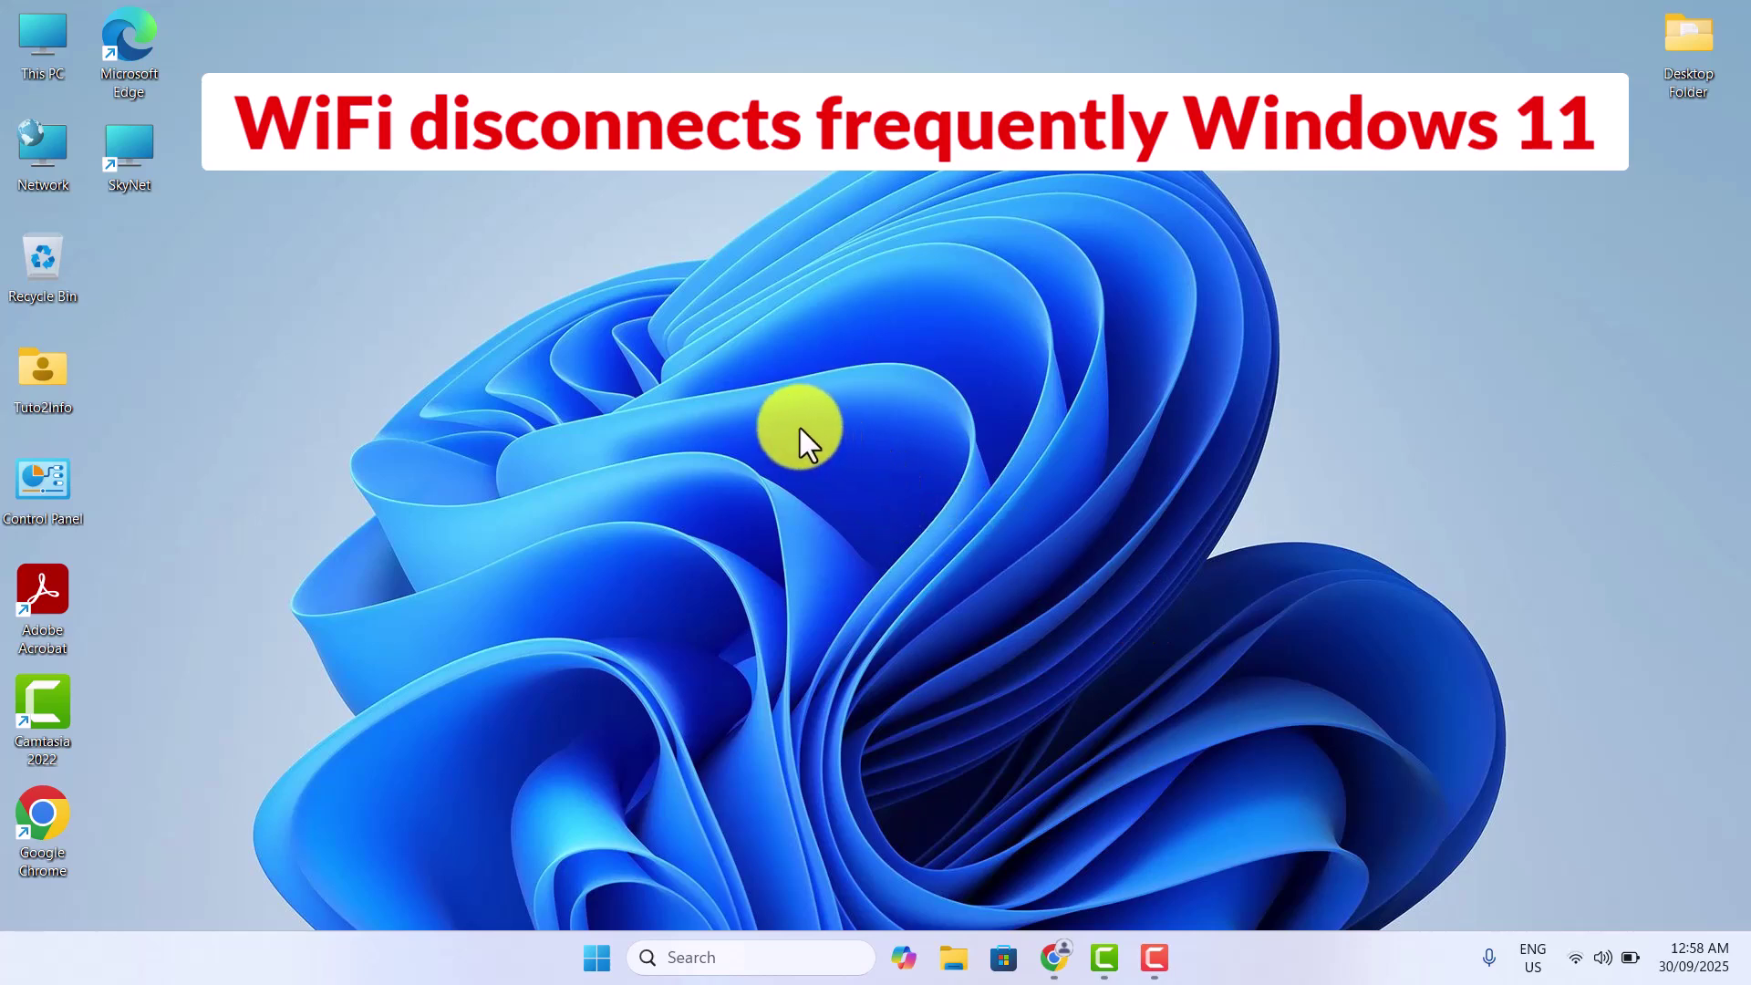
right_click(762, 474)
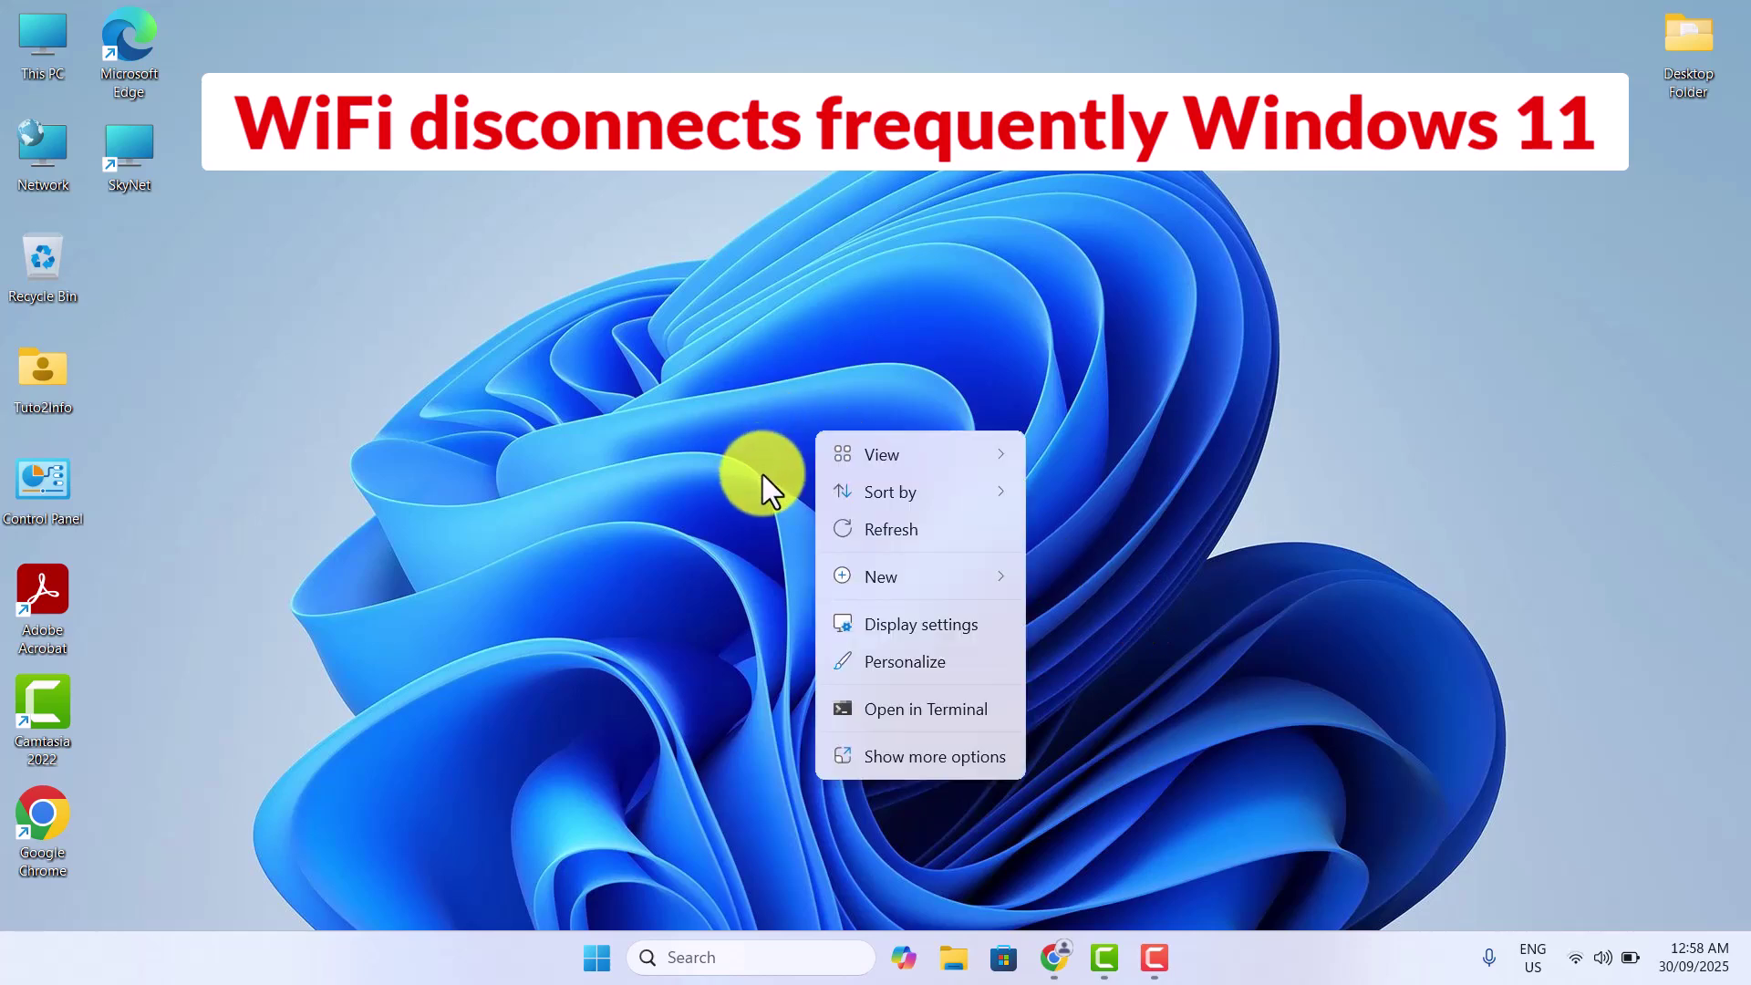
click(880, 532)
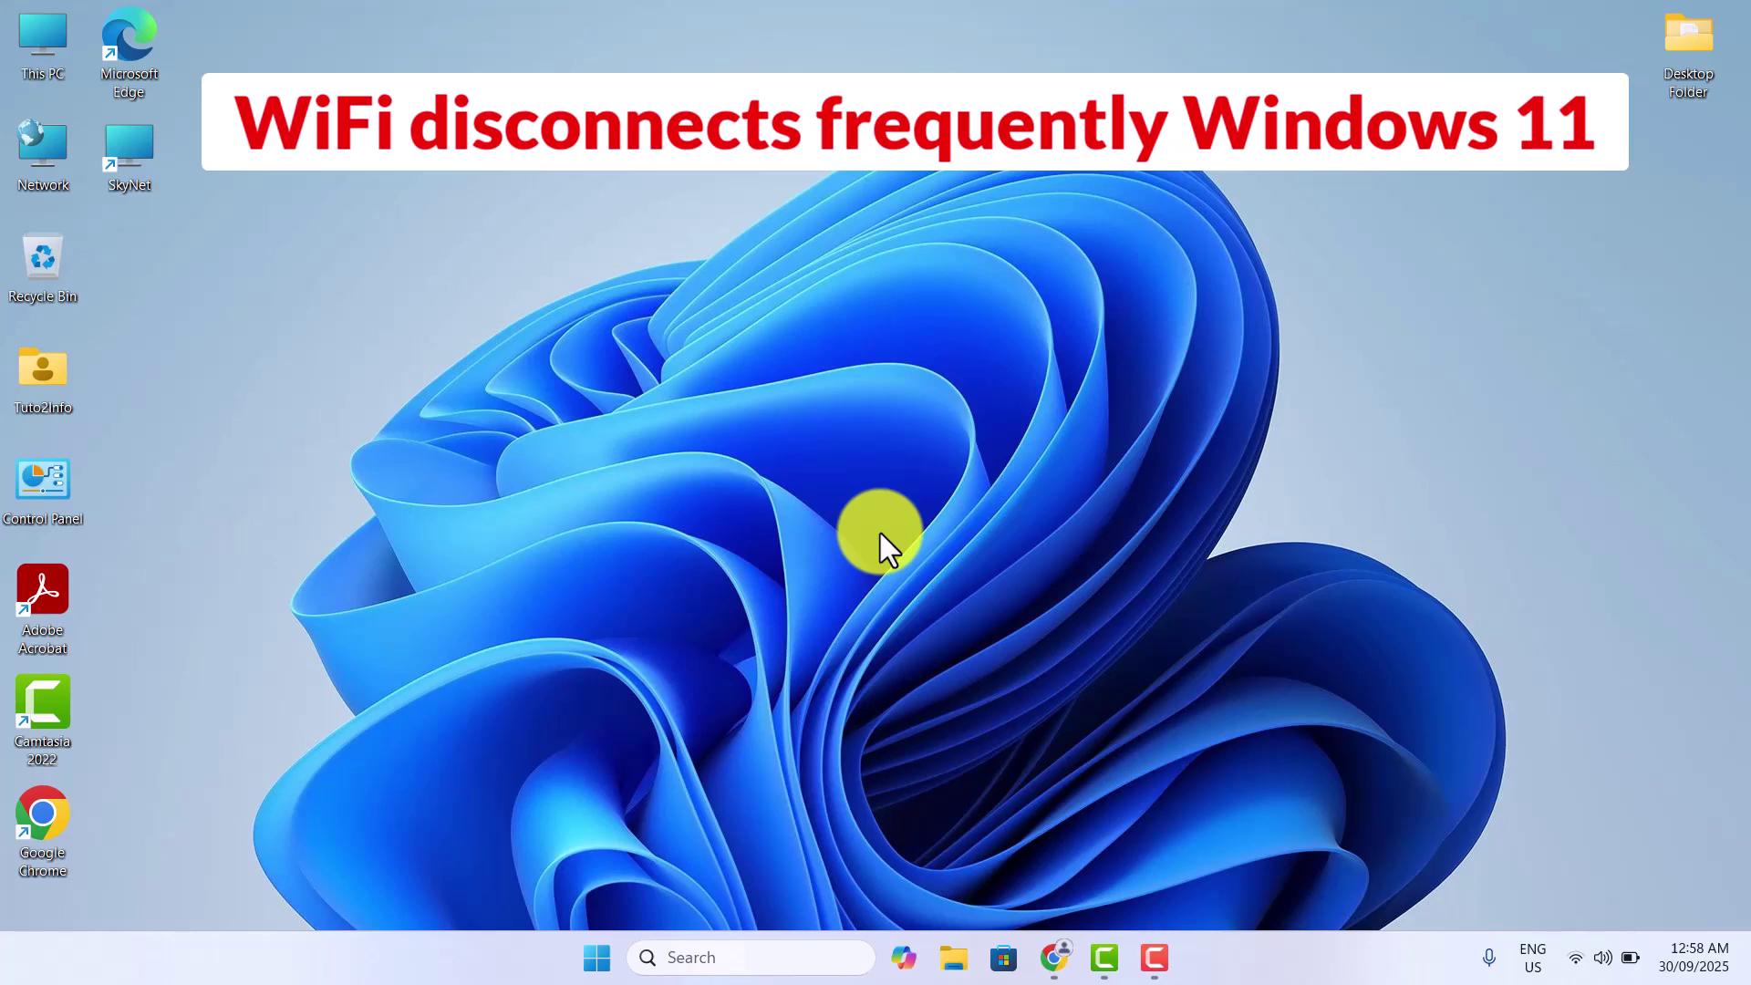
right_click(1007, 437)
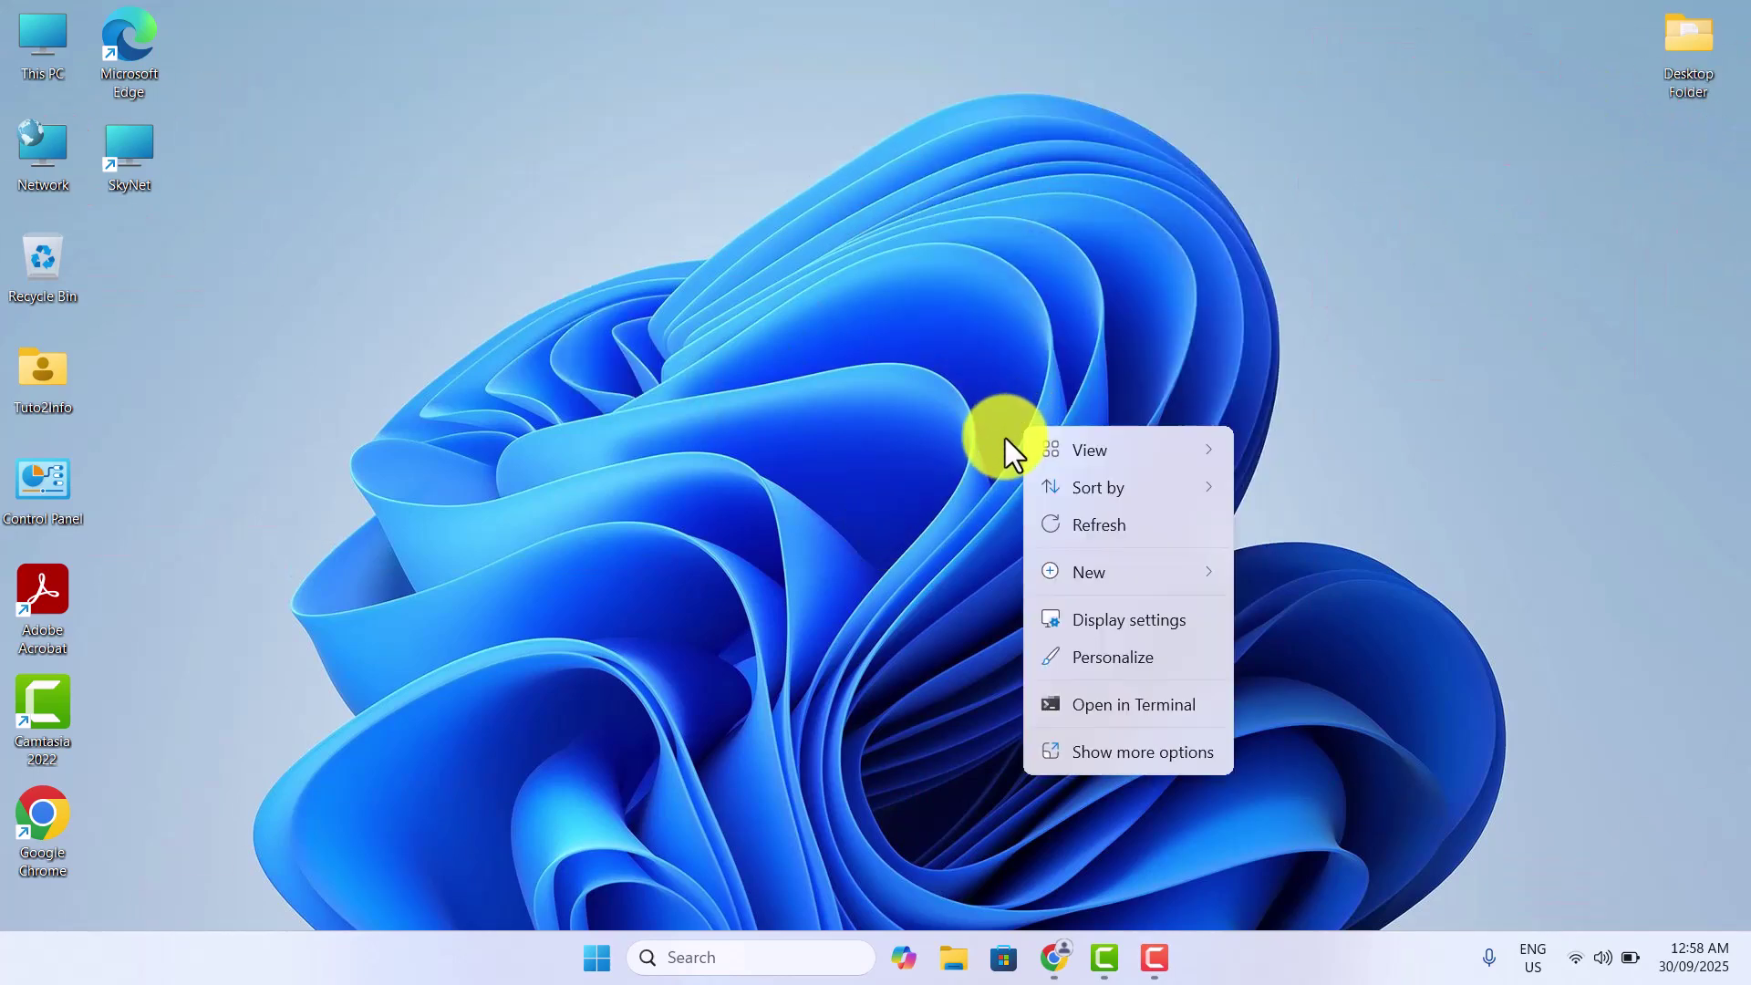
click(1110, 527)
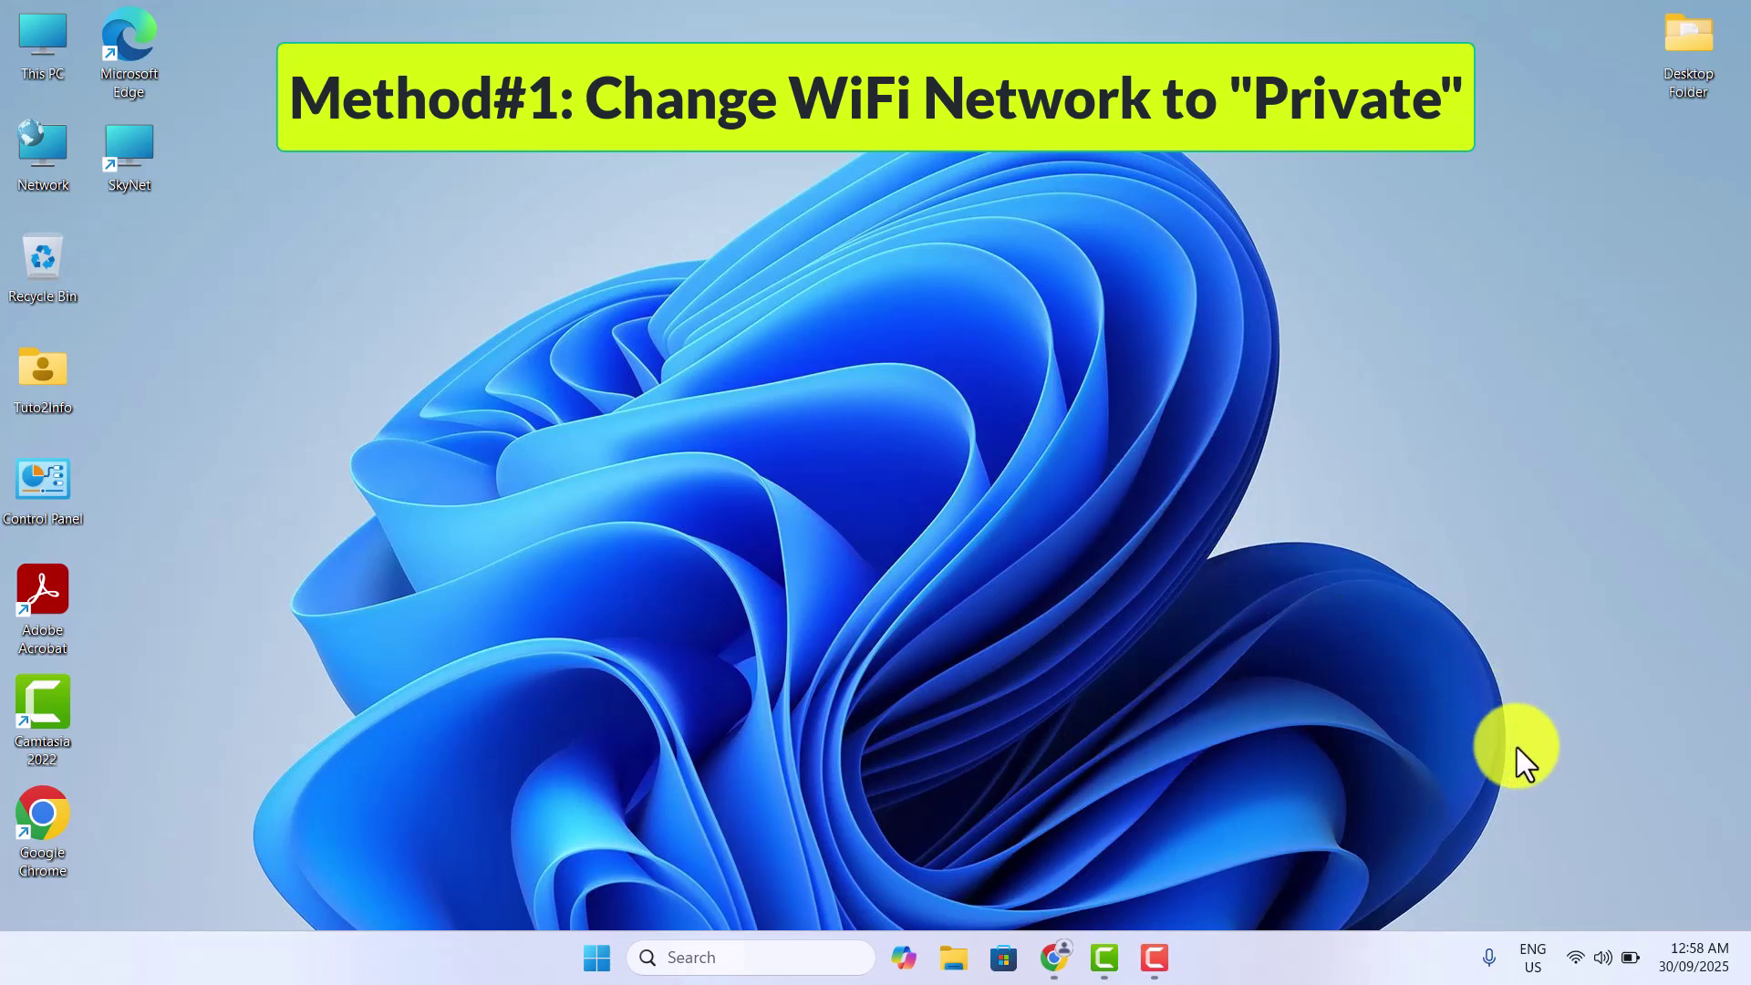
Show the Quick Settings Wi-Fi list and bring up the Home_Wifi network's options.
click(1577, 960)
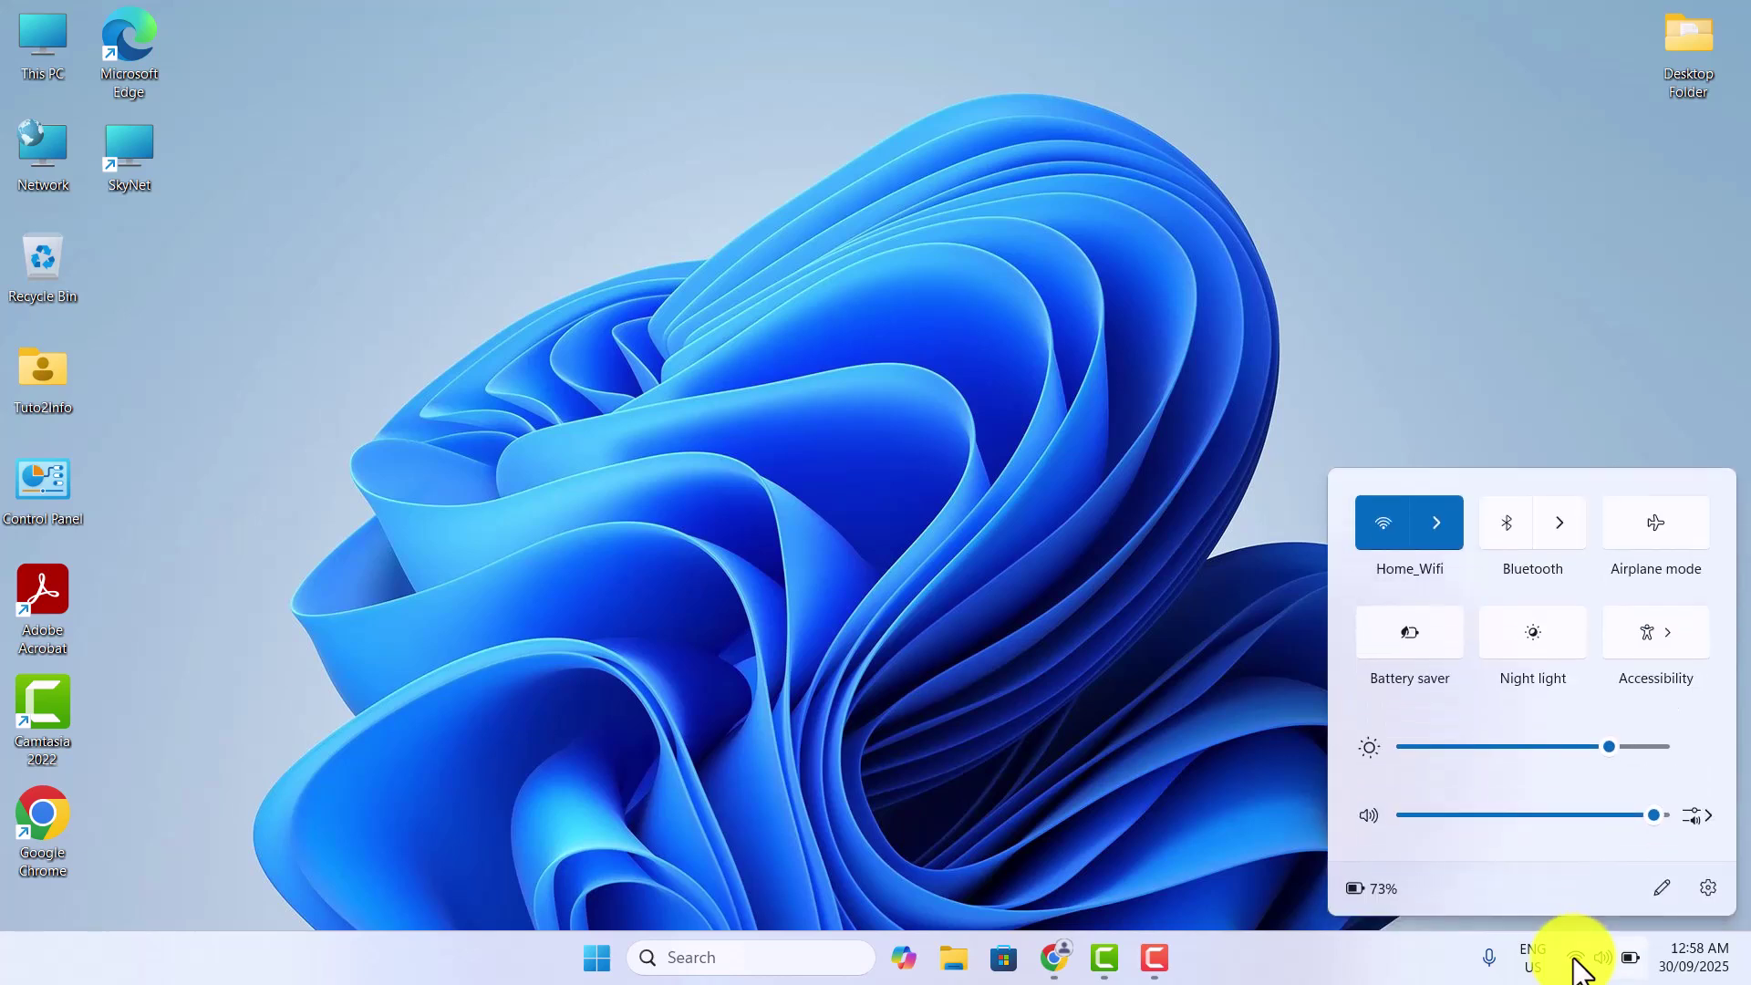
click(1432, 535)
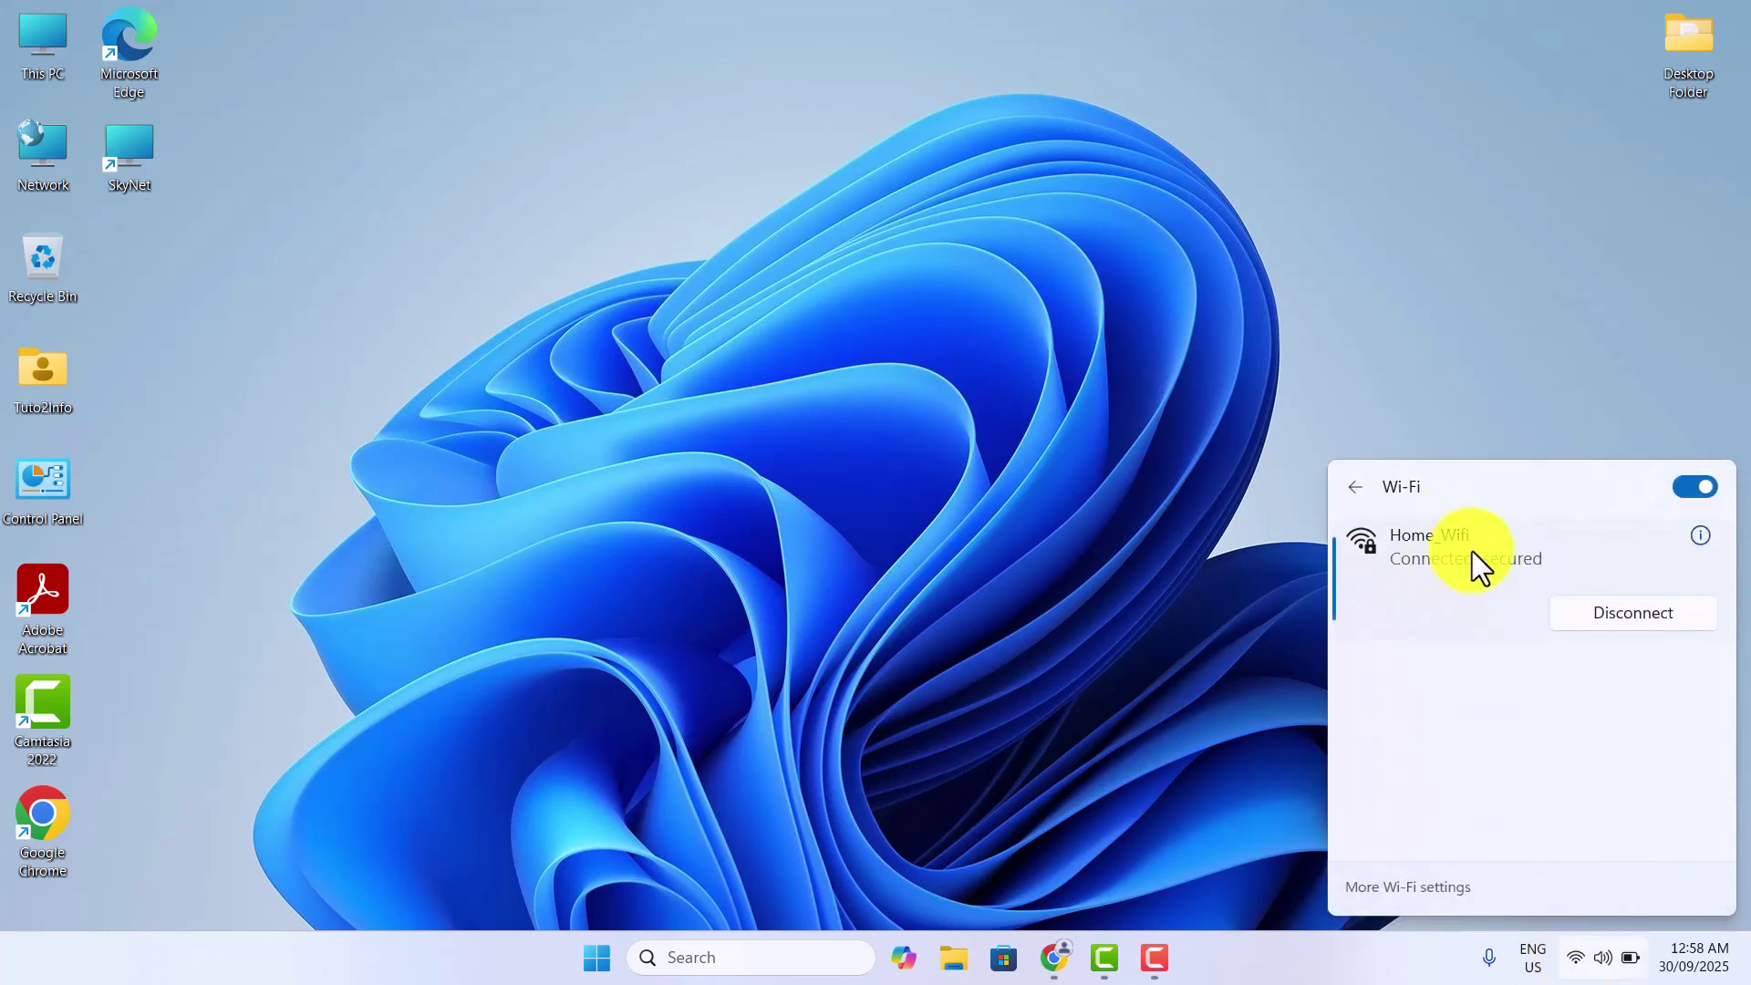
right_click(1509, 538)
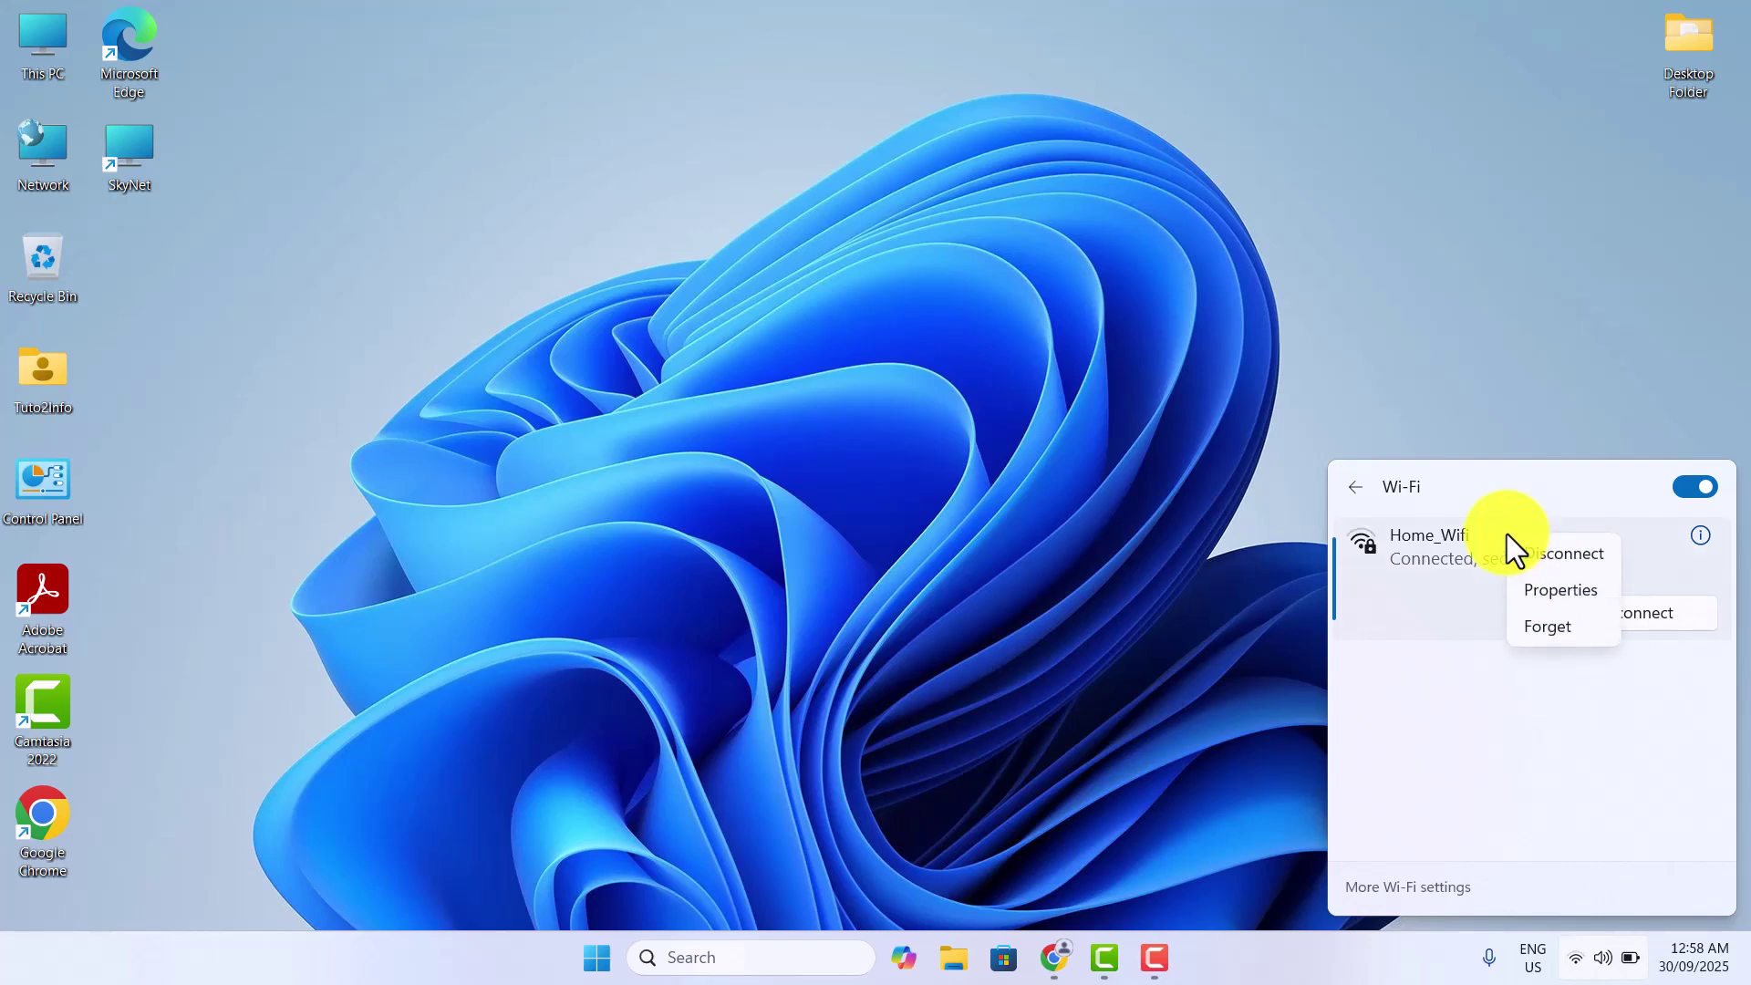
Switch Home_Wifi's network profile type from Public to Private in its properties.
click(1541, 593)
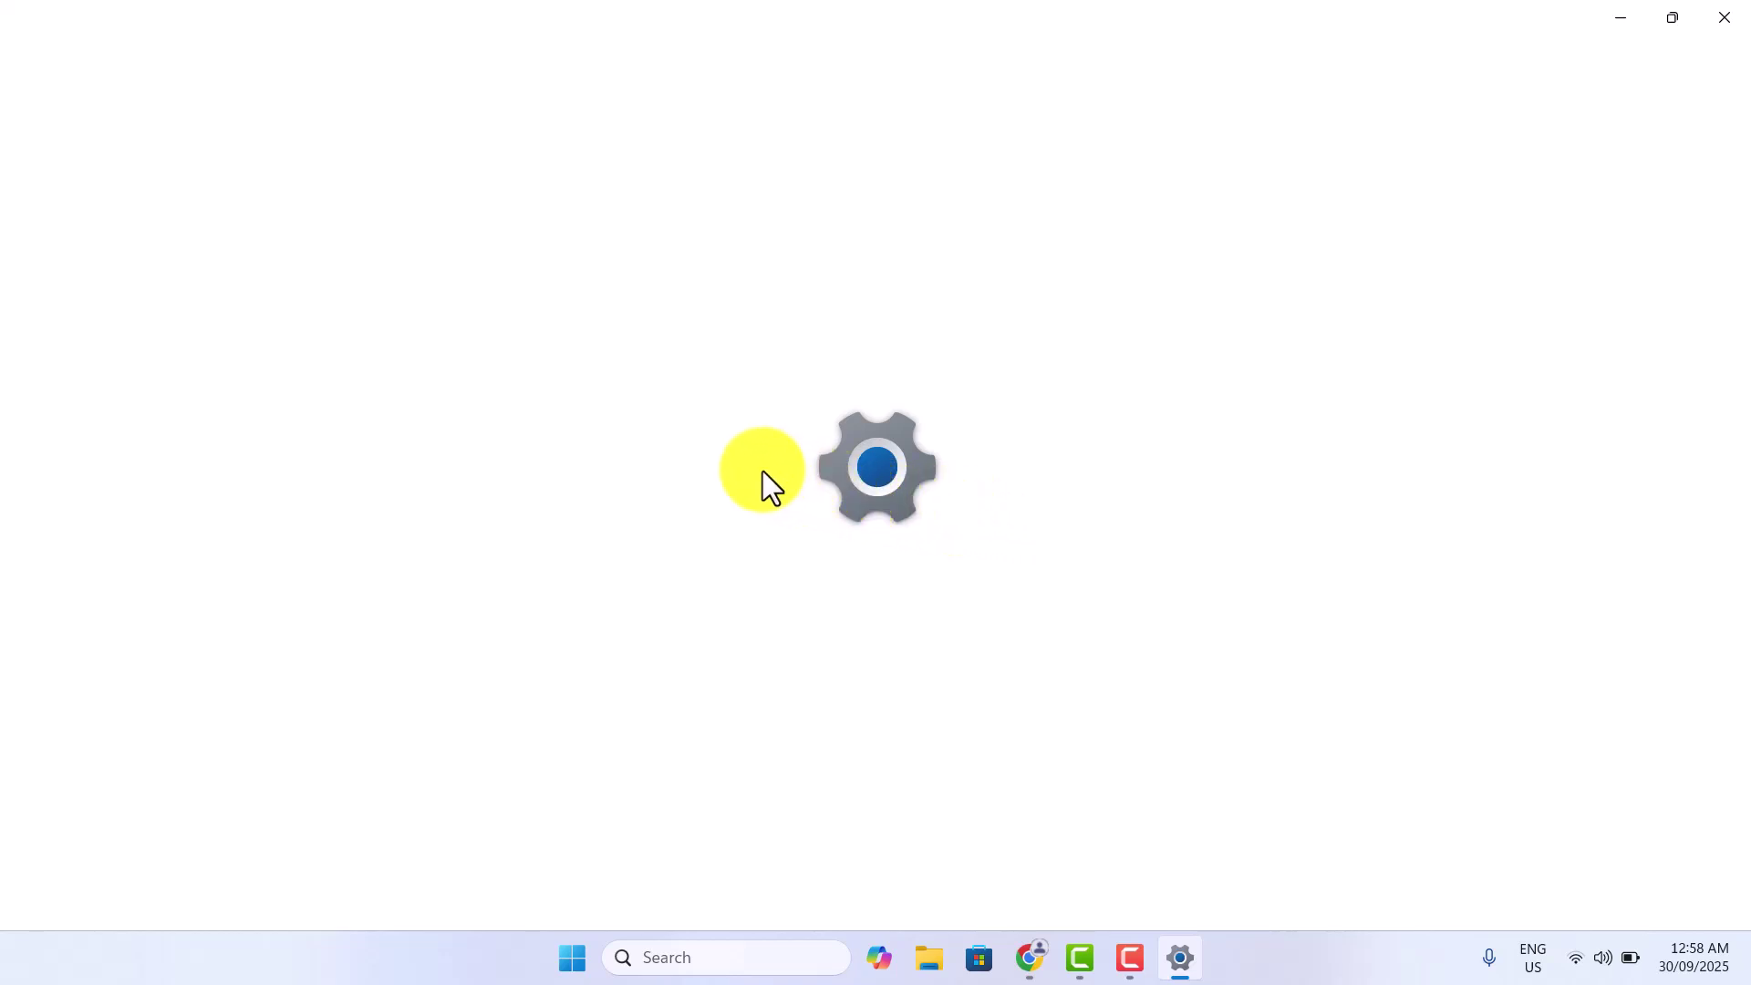
scroll(774, 443, up, 3)
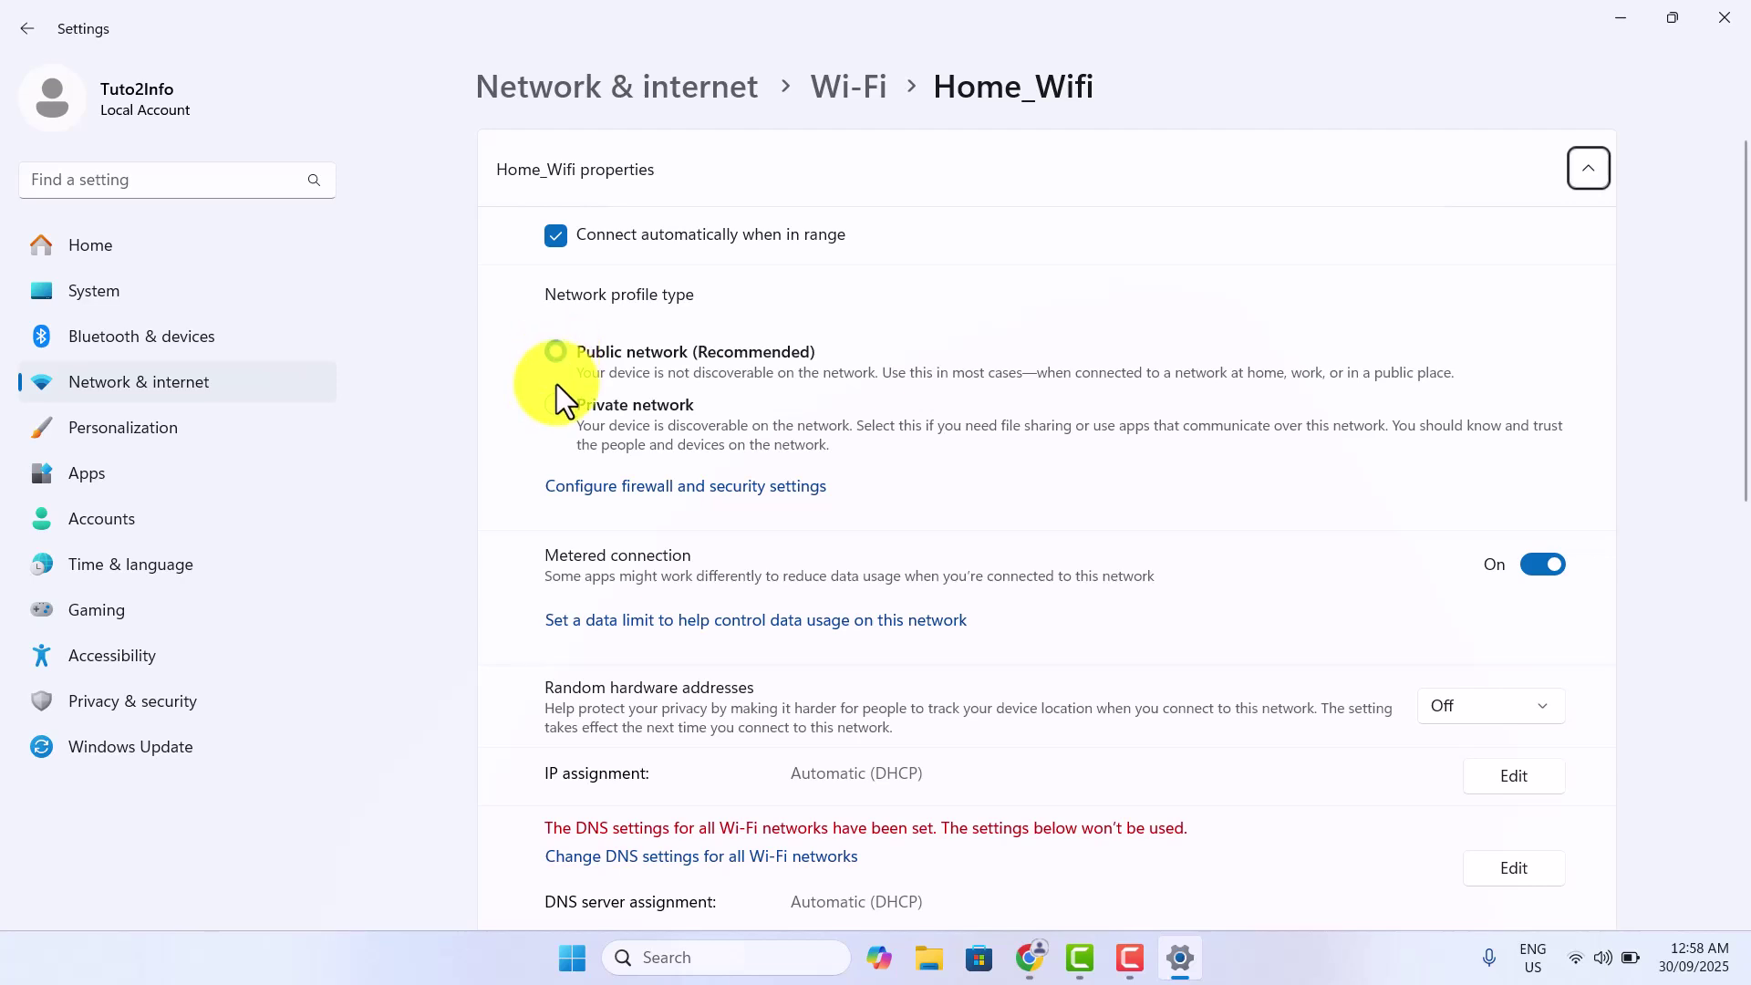
click(557, 409)
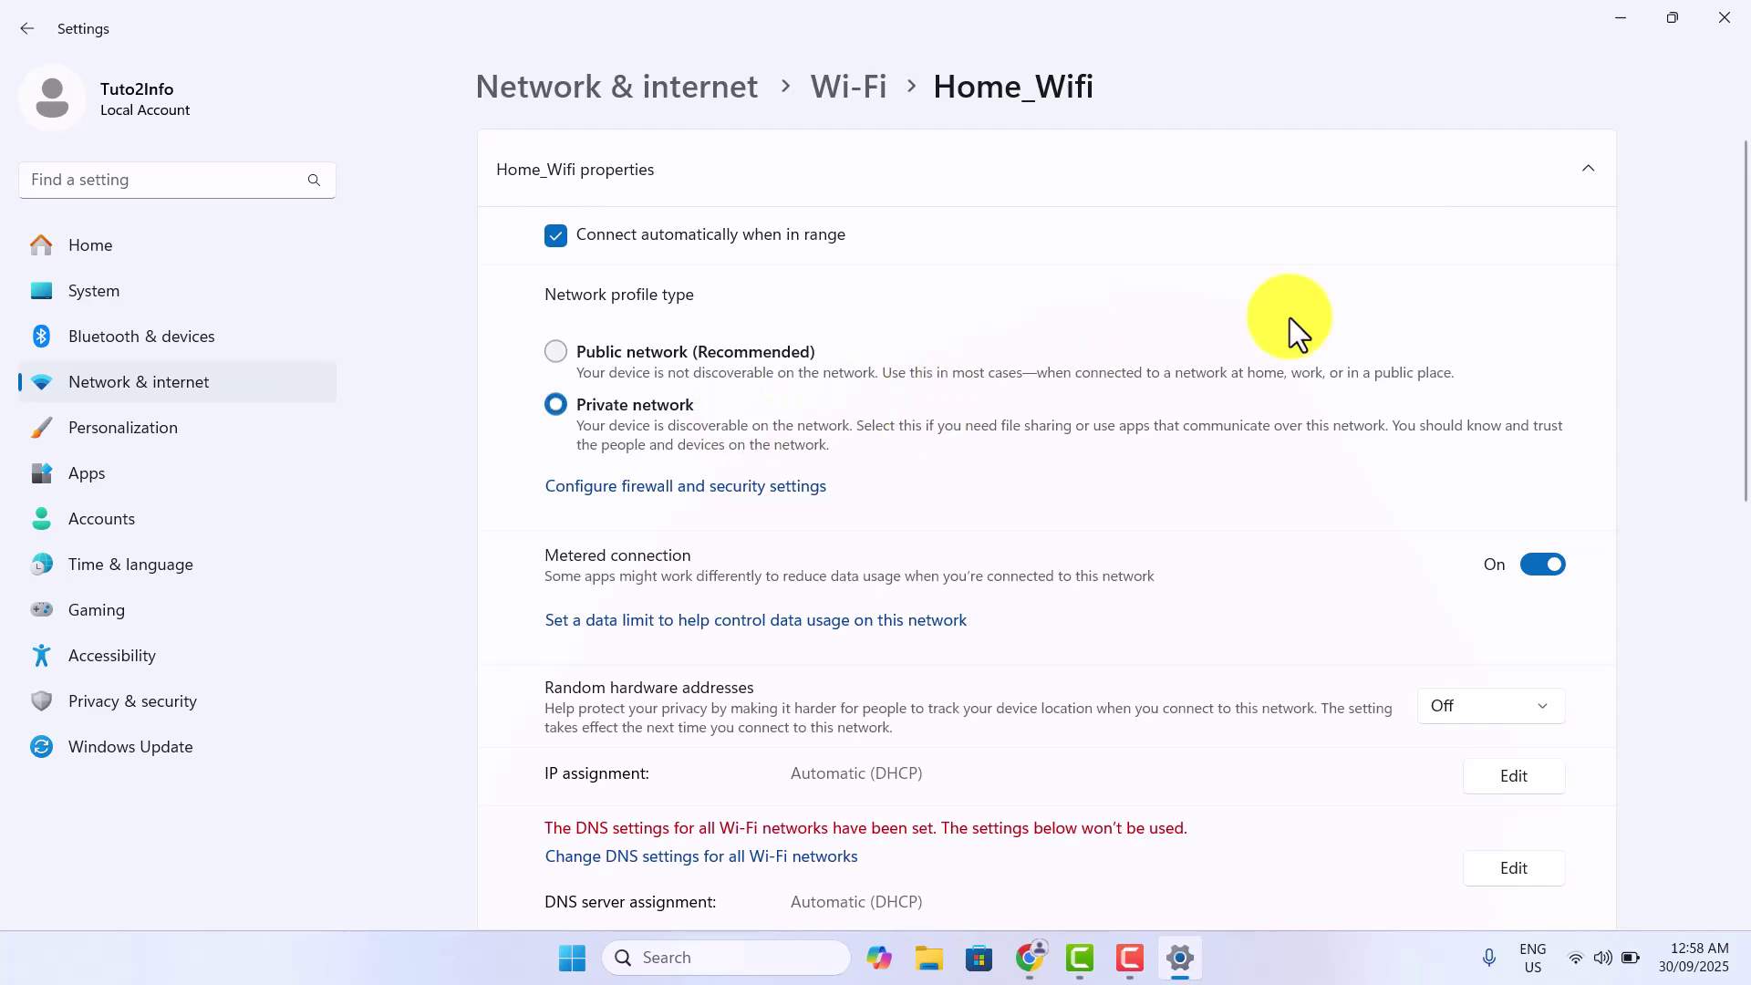
click(1716, 23)
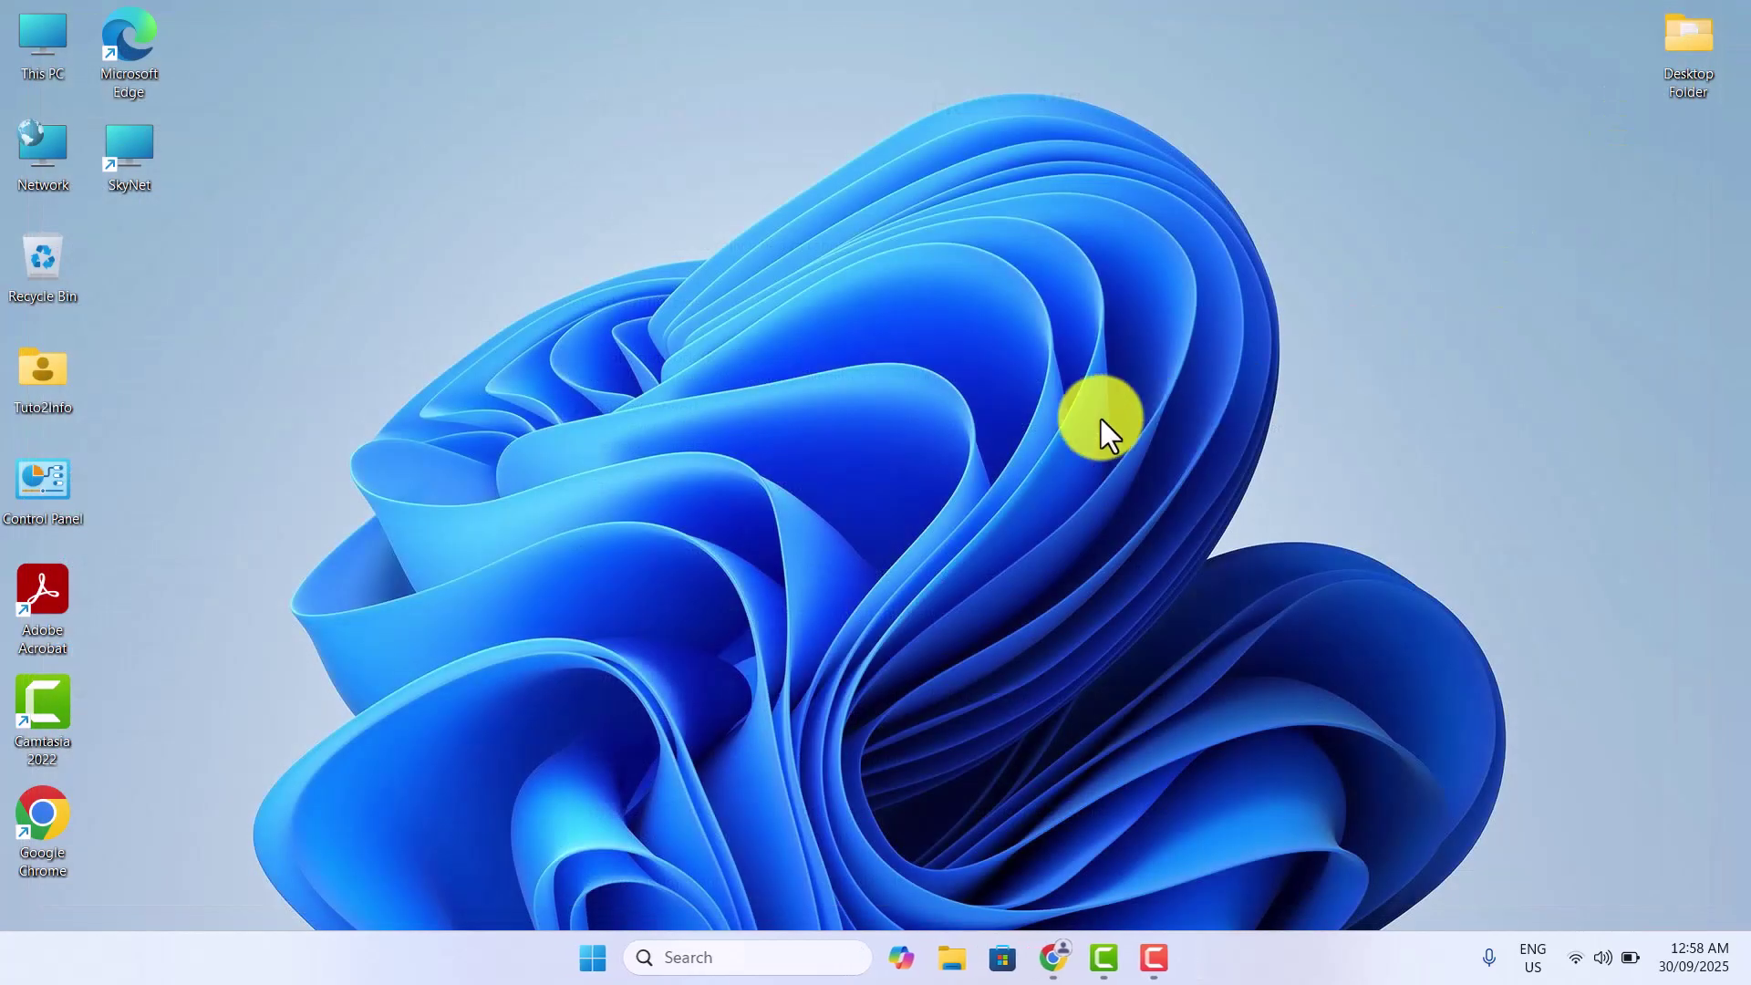
right_click(885, 390)
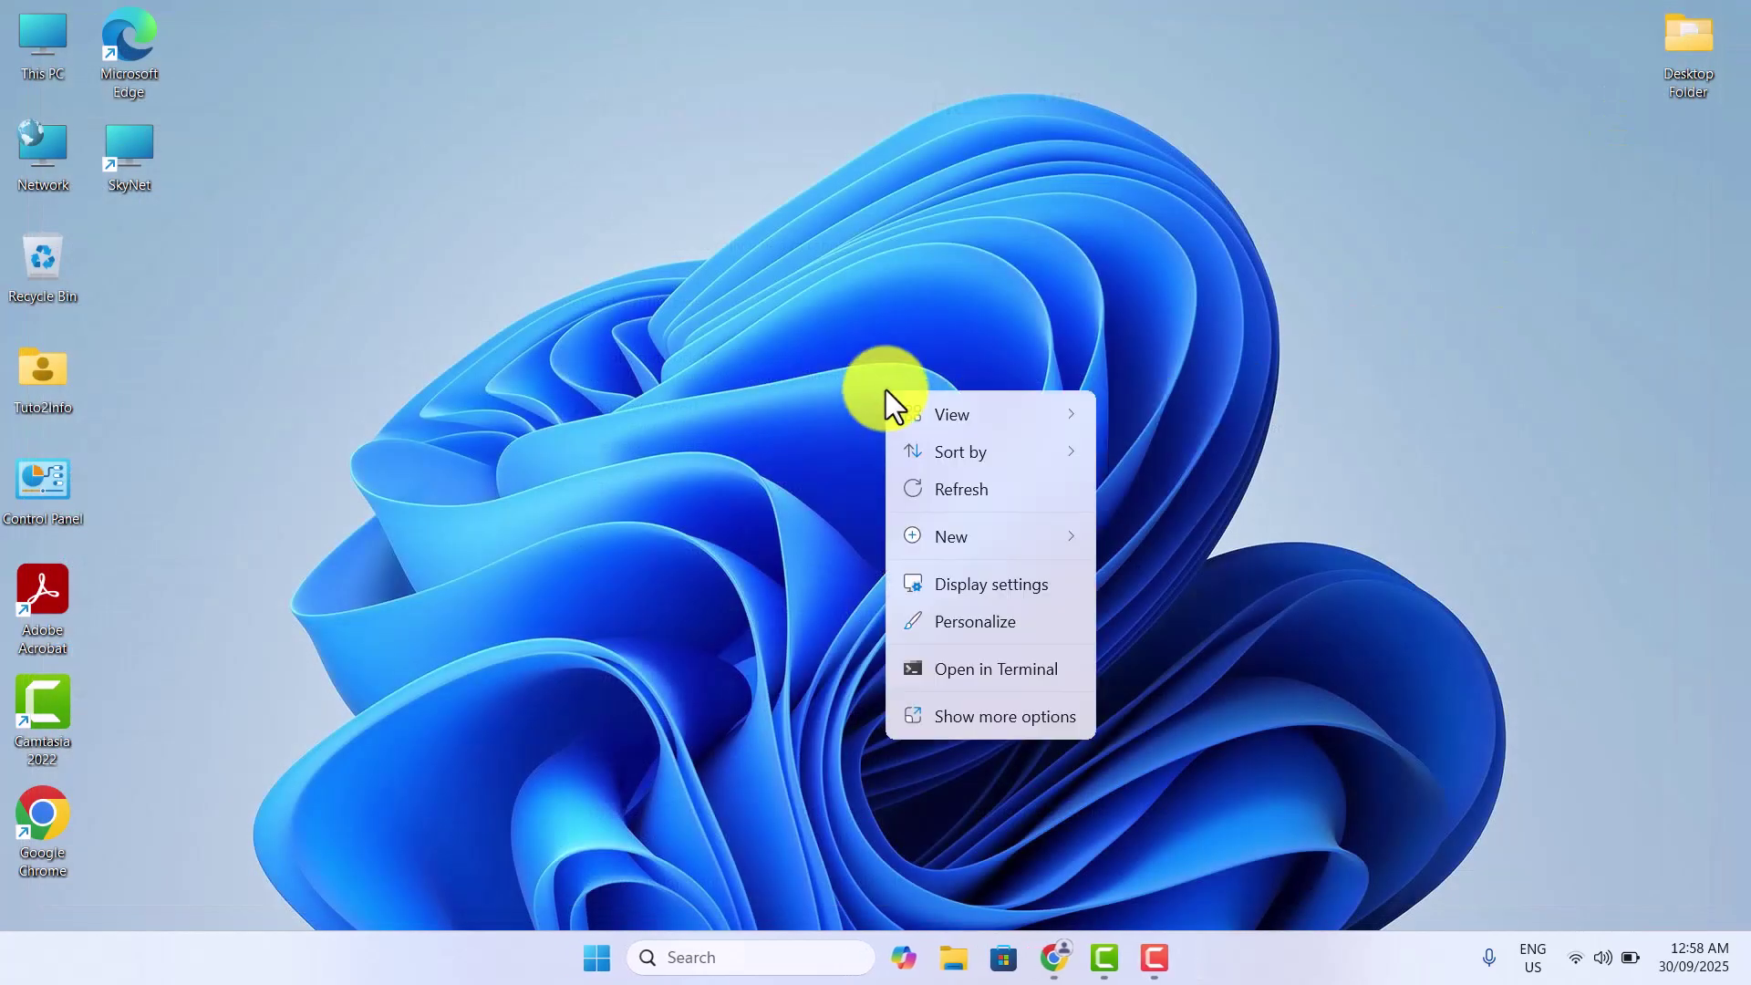
click(949, 492)
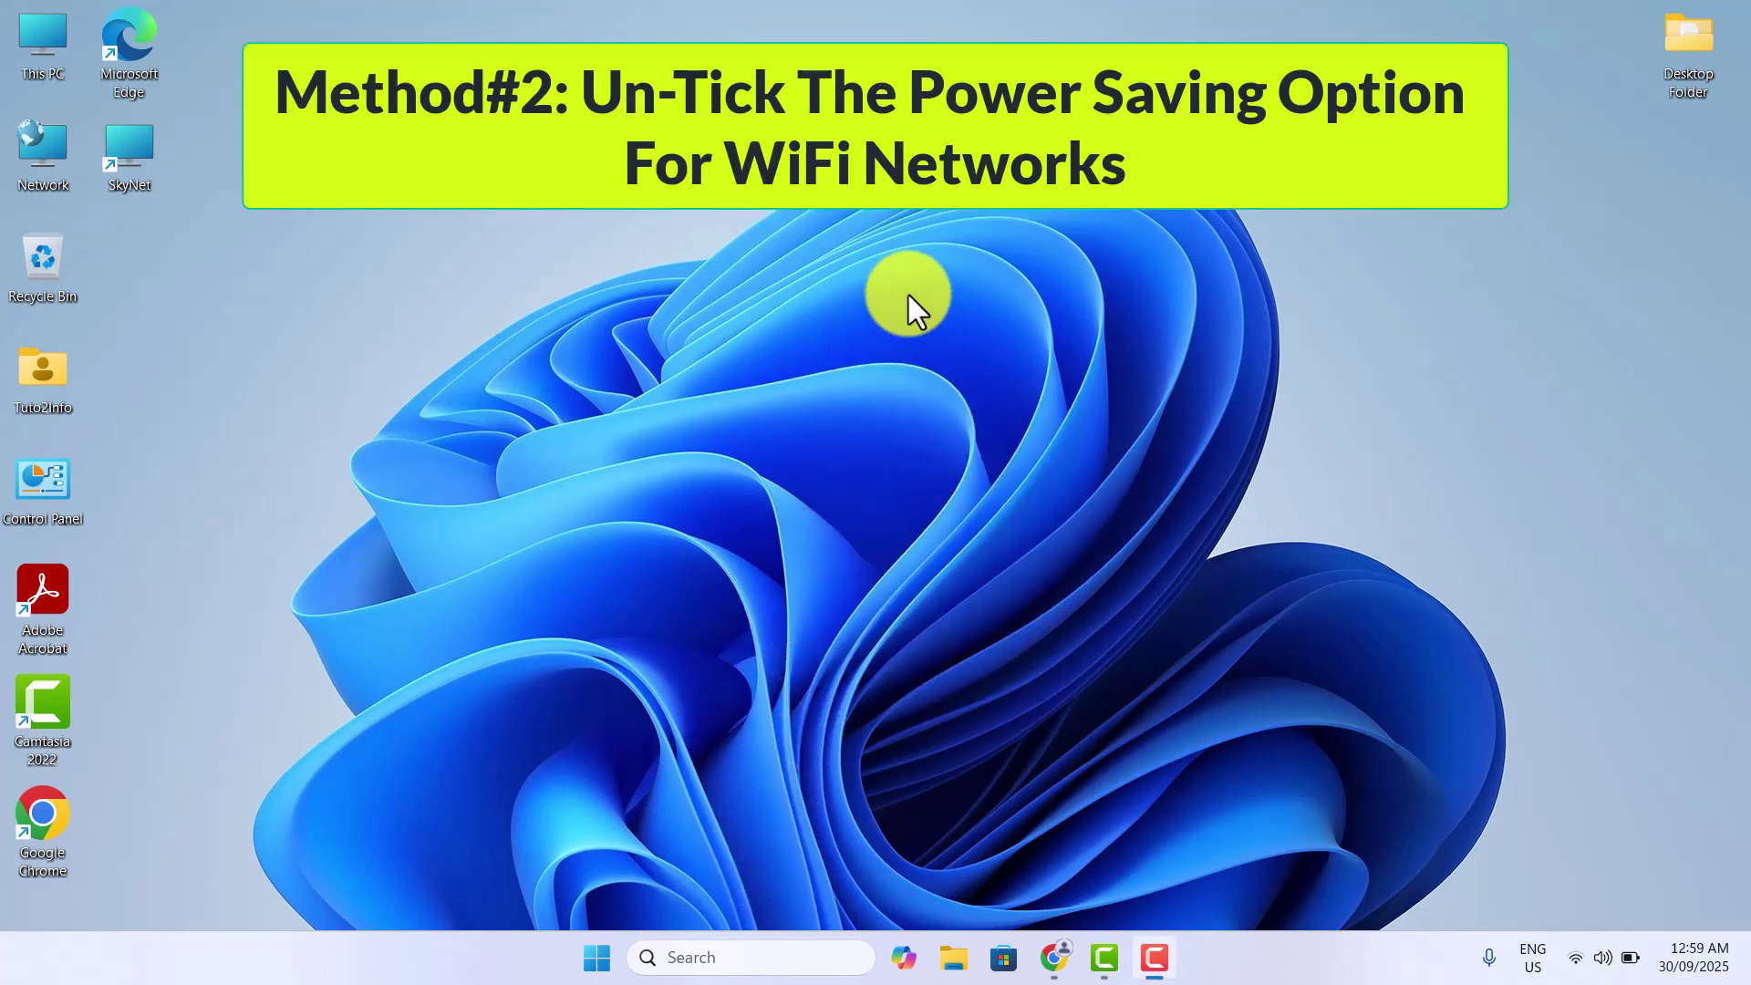
right_click(908, 294)
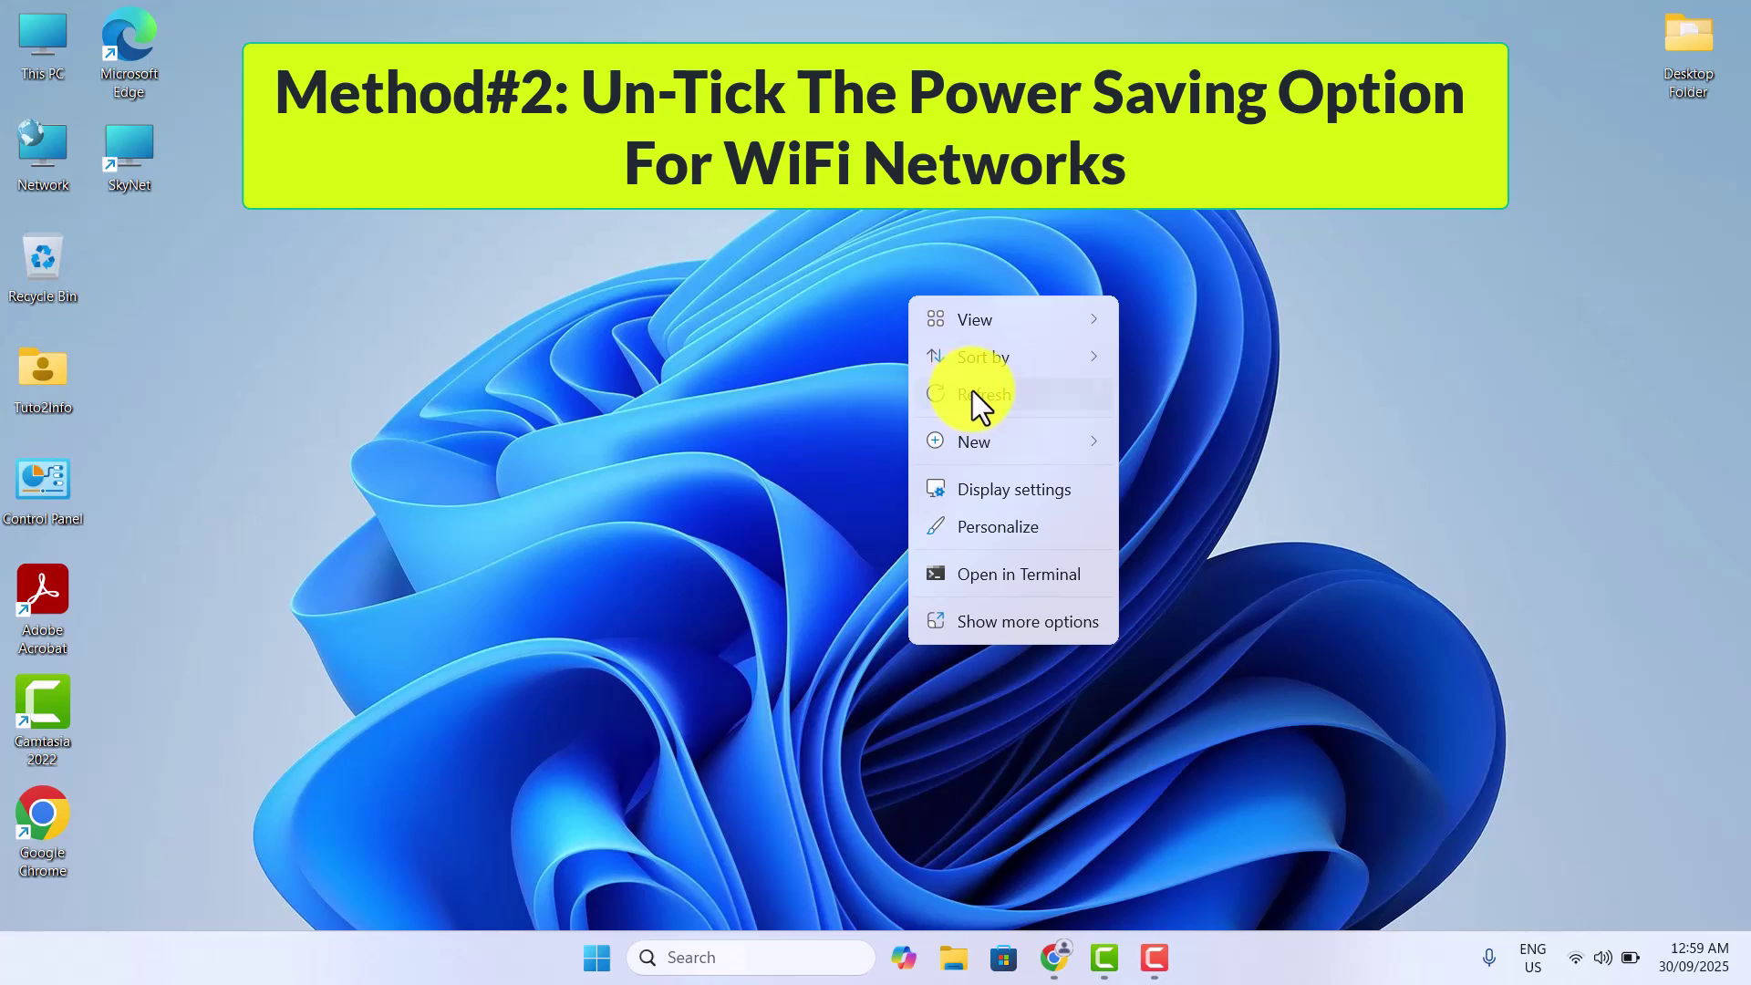
click(972, 393)
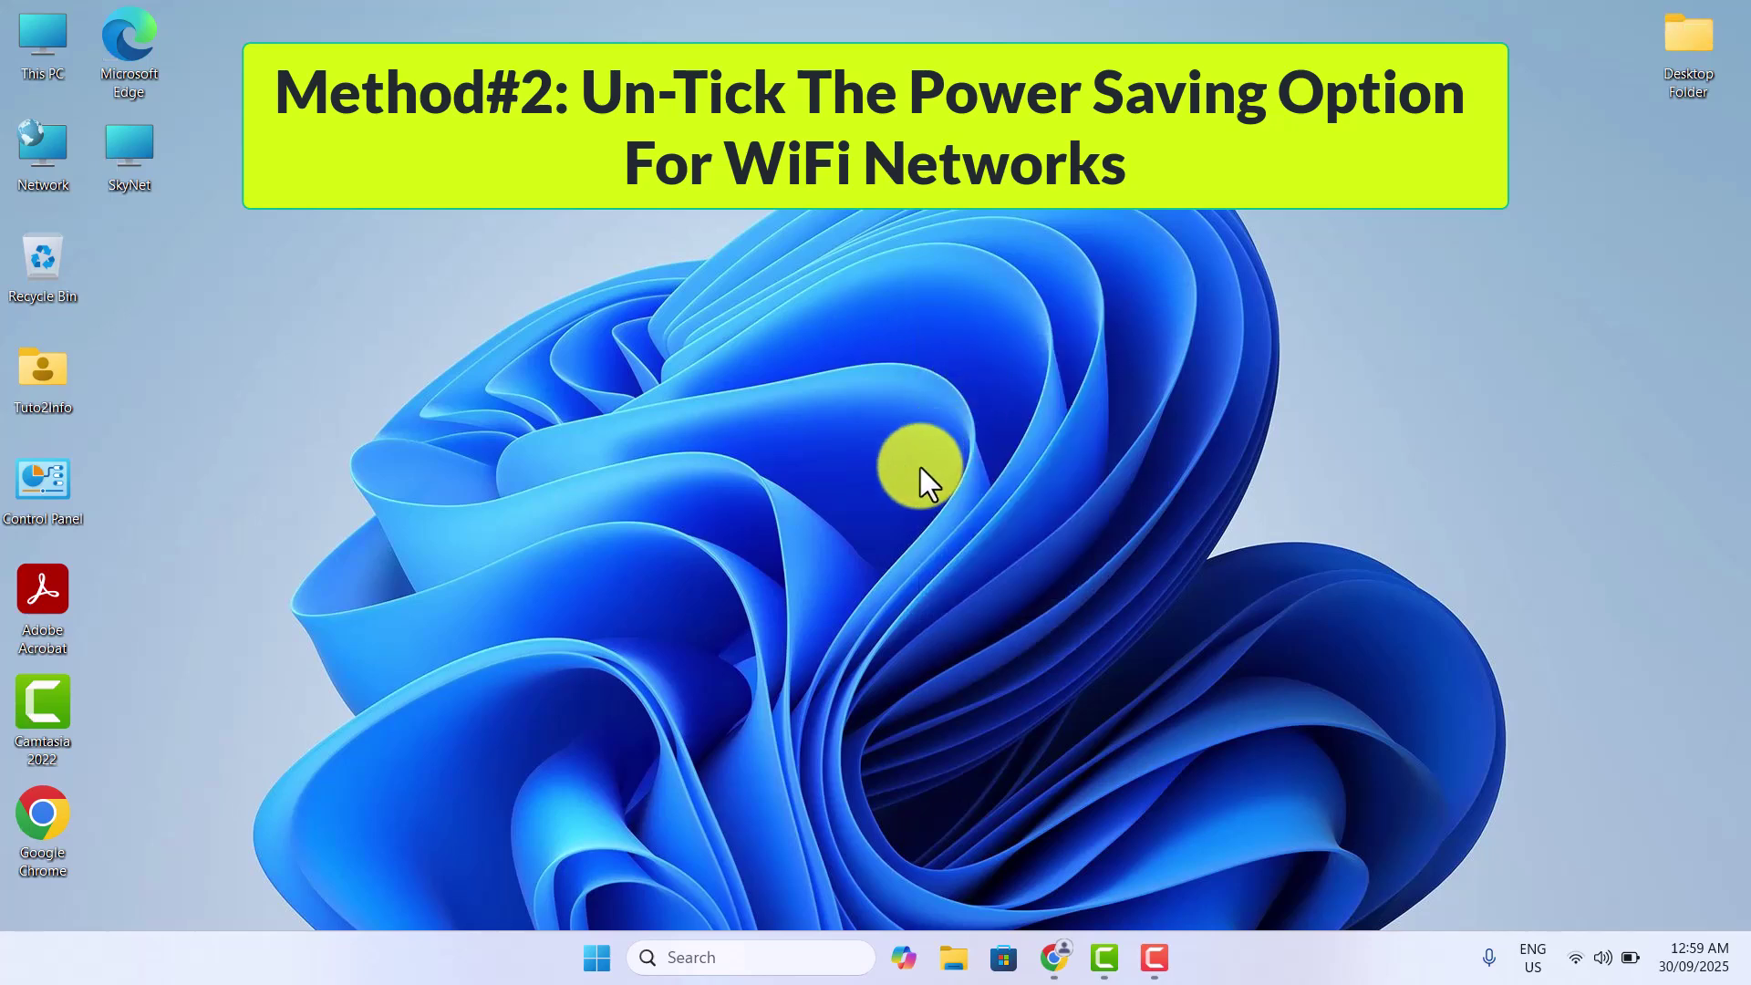
Search Windows for 'view network connections' and open the matching result.
click(691, 960)
text(v)
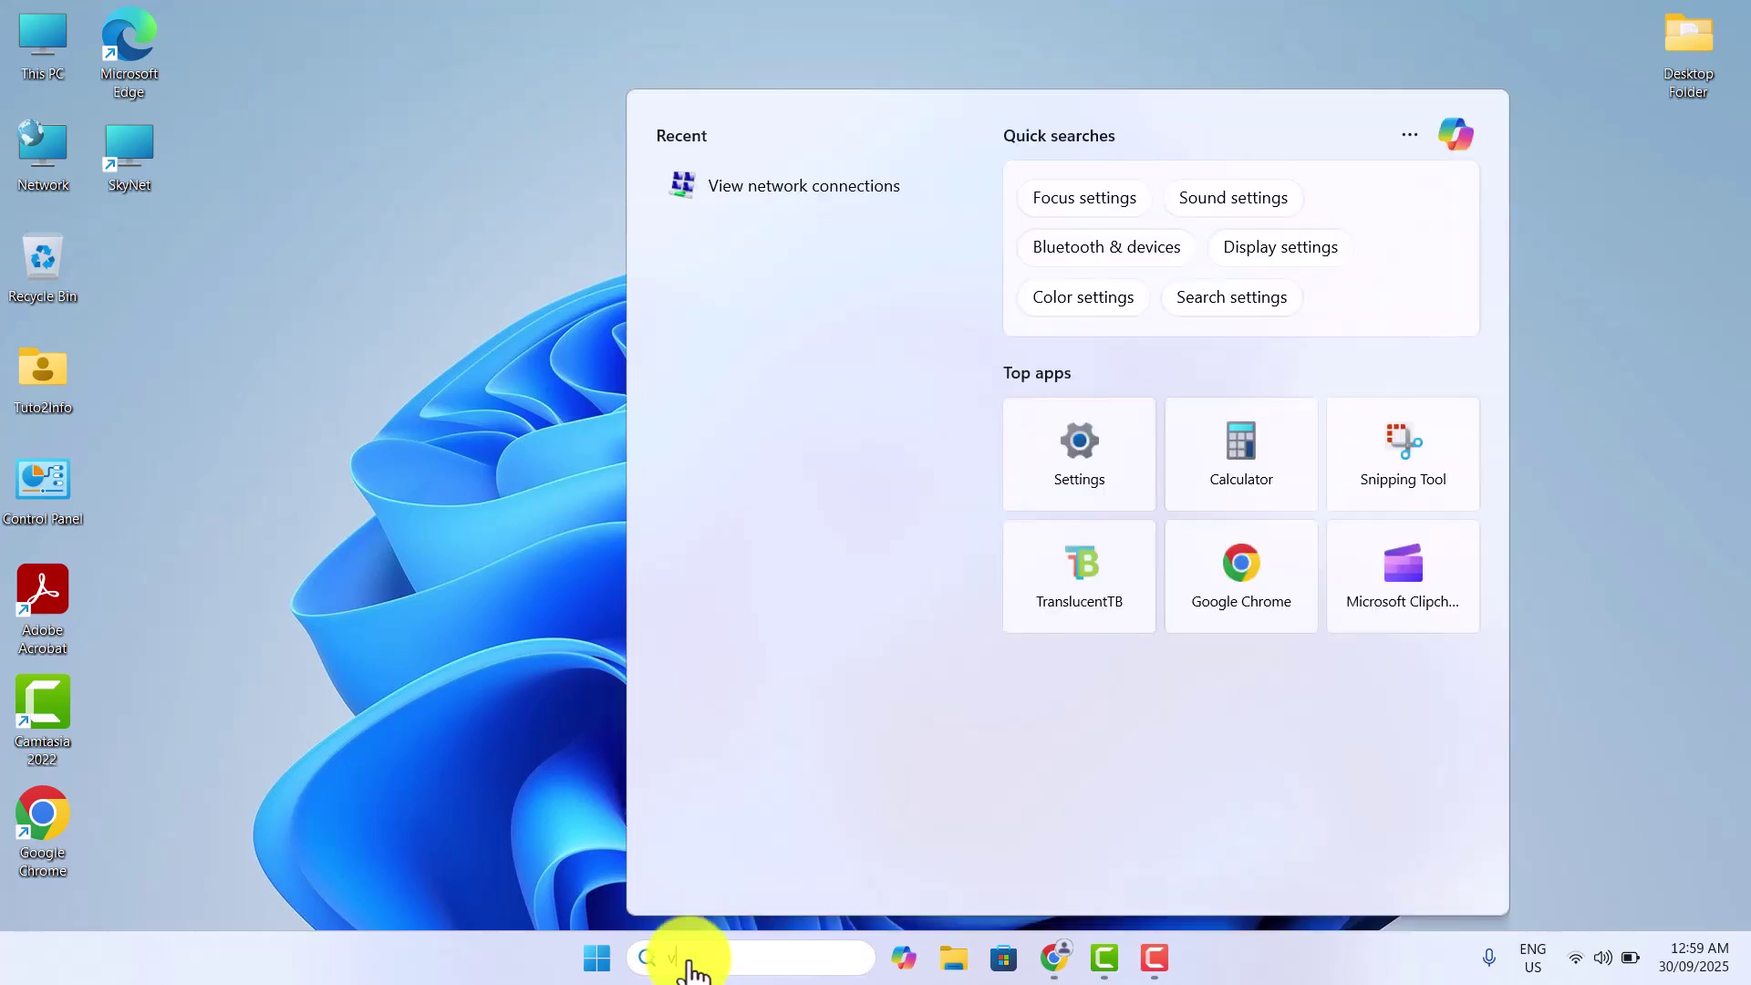
text(iew ne)
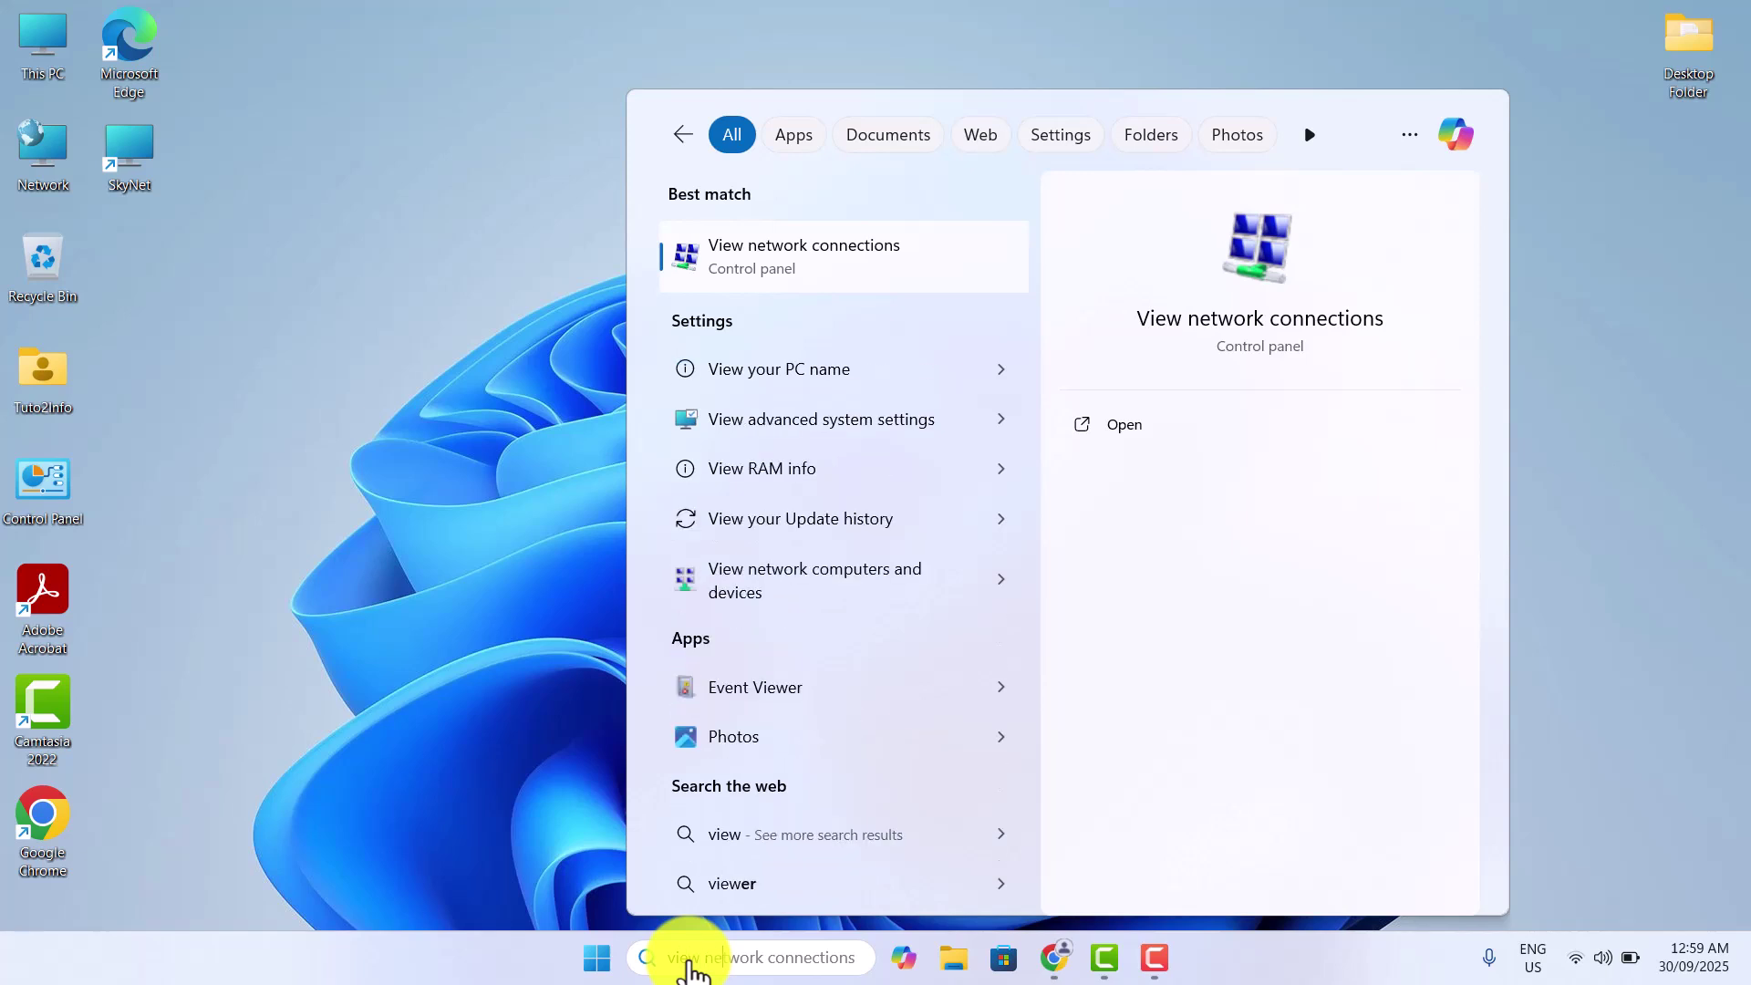
text(twork conn)
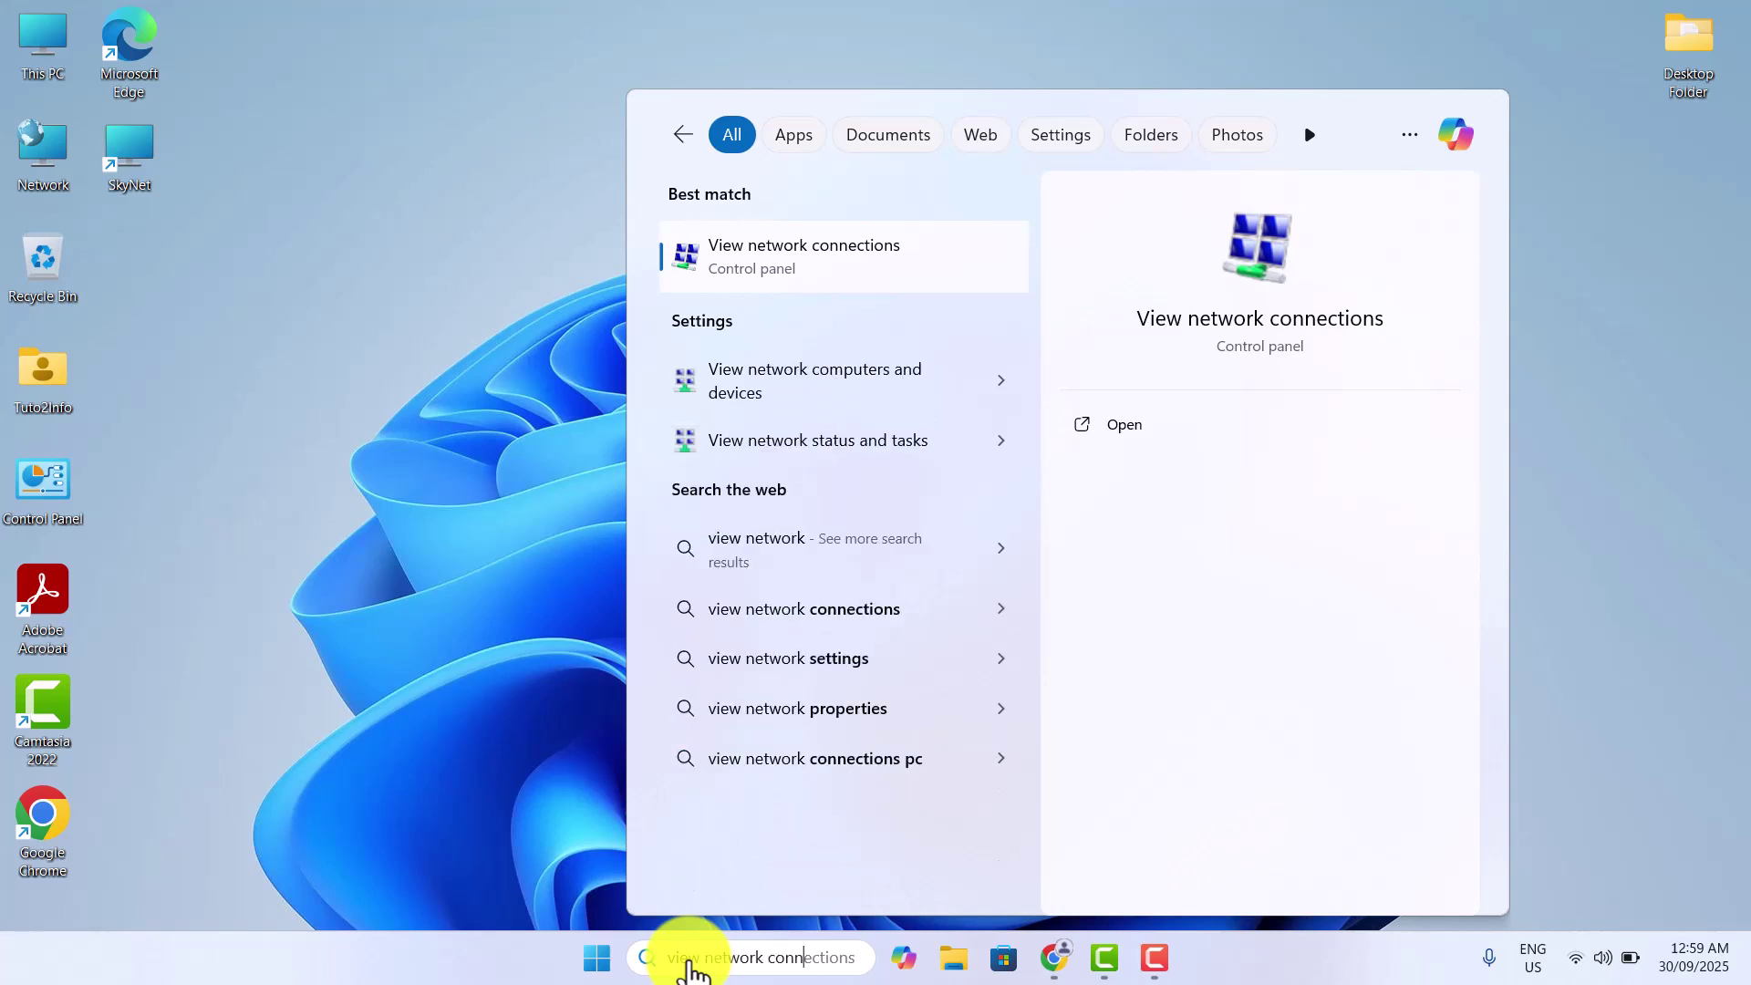
text(ections)
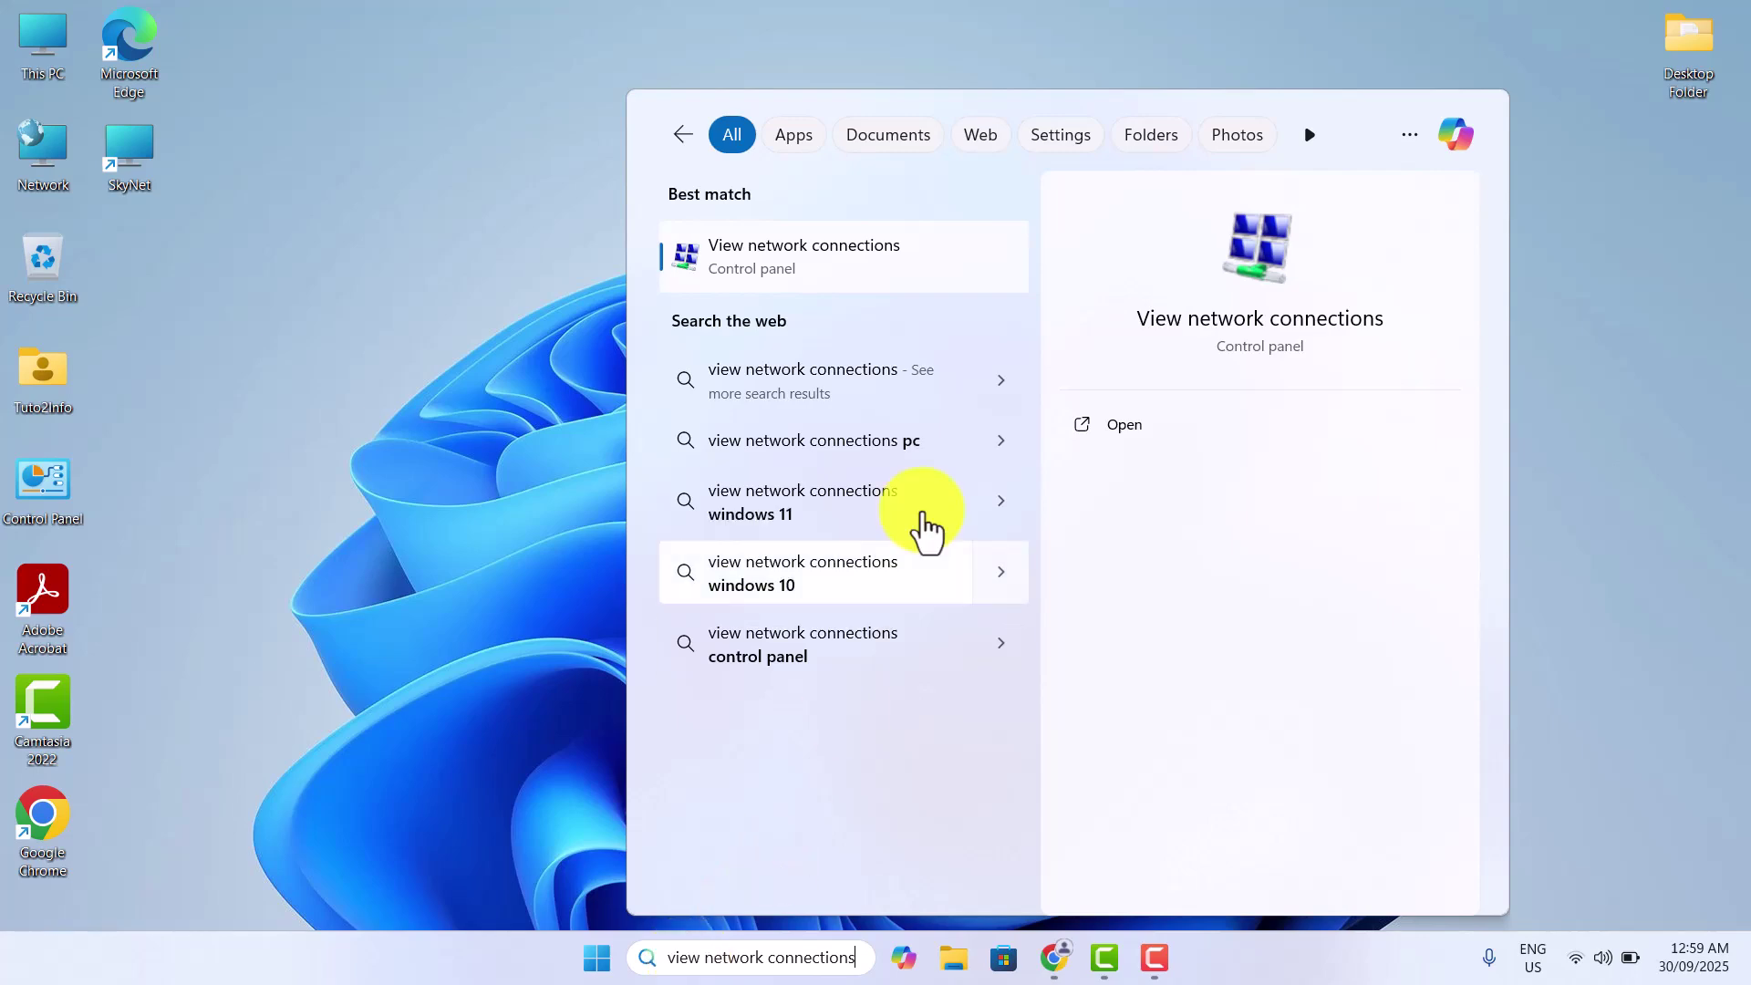
click(835, 248)
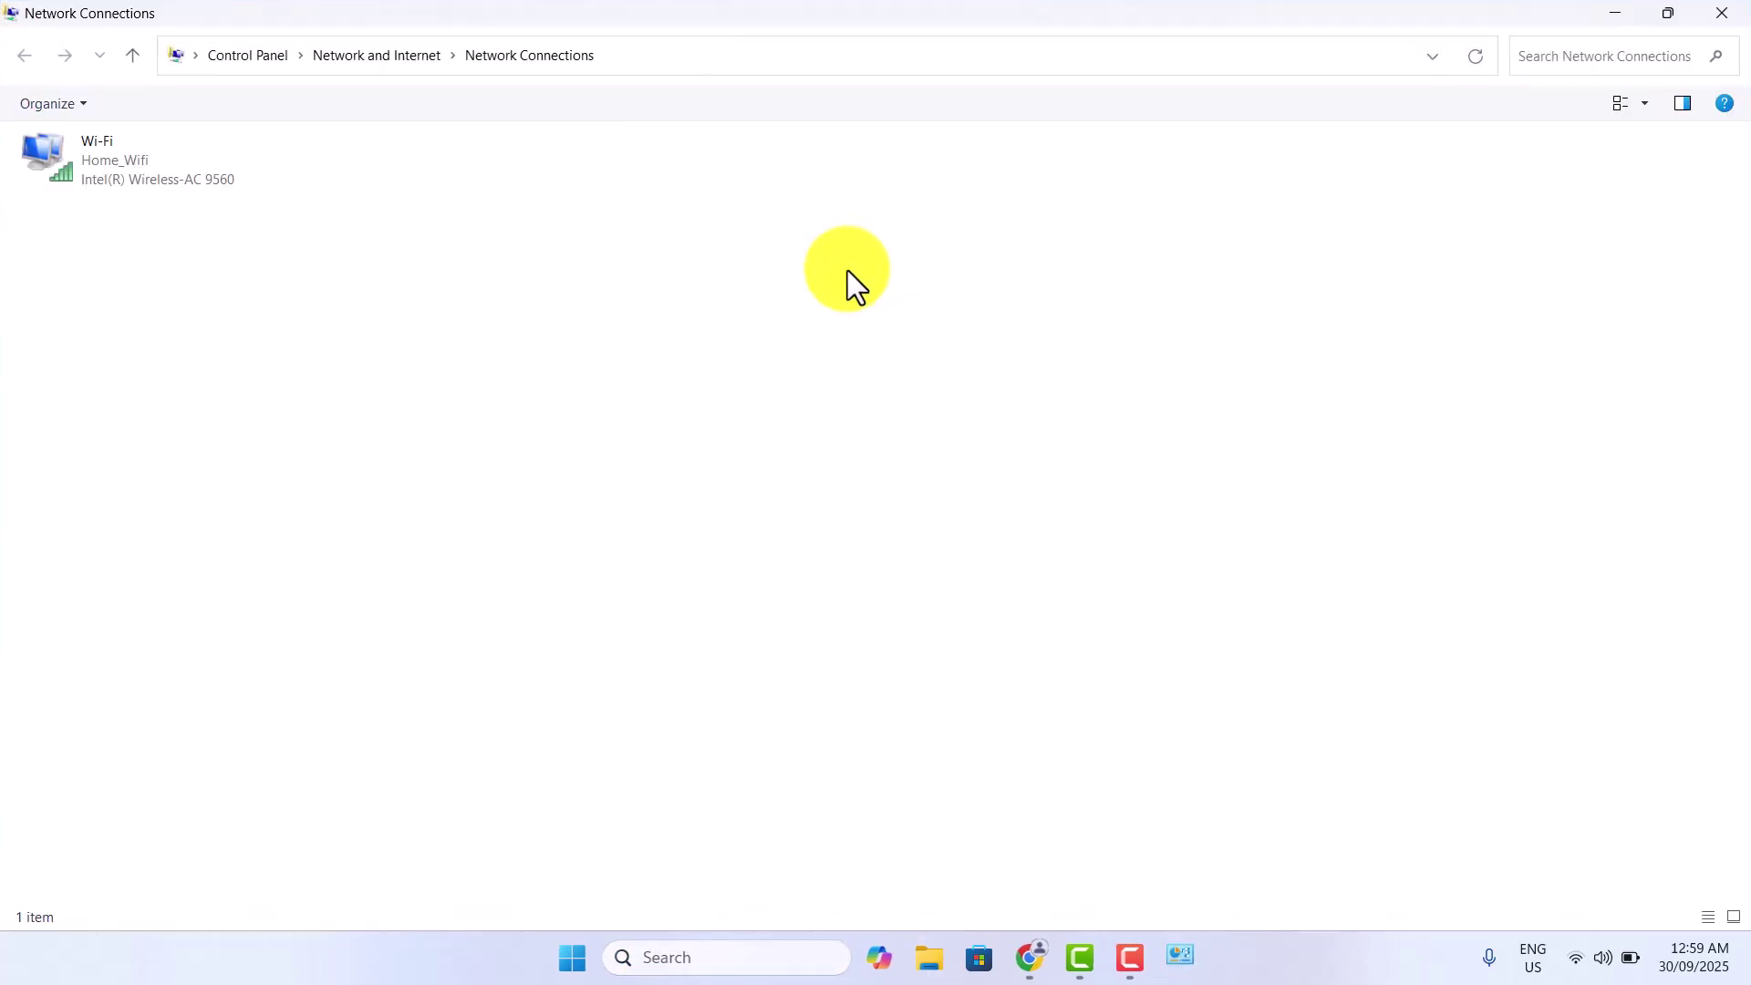
Open the Wi-Fi adapter's Properties dialog and centre it on screen.
click(185, 163)
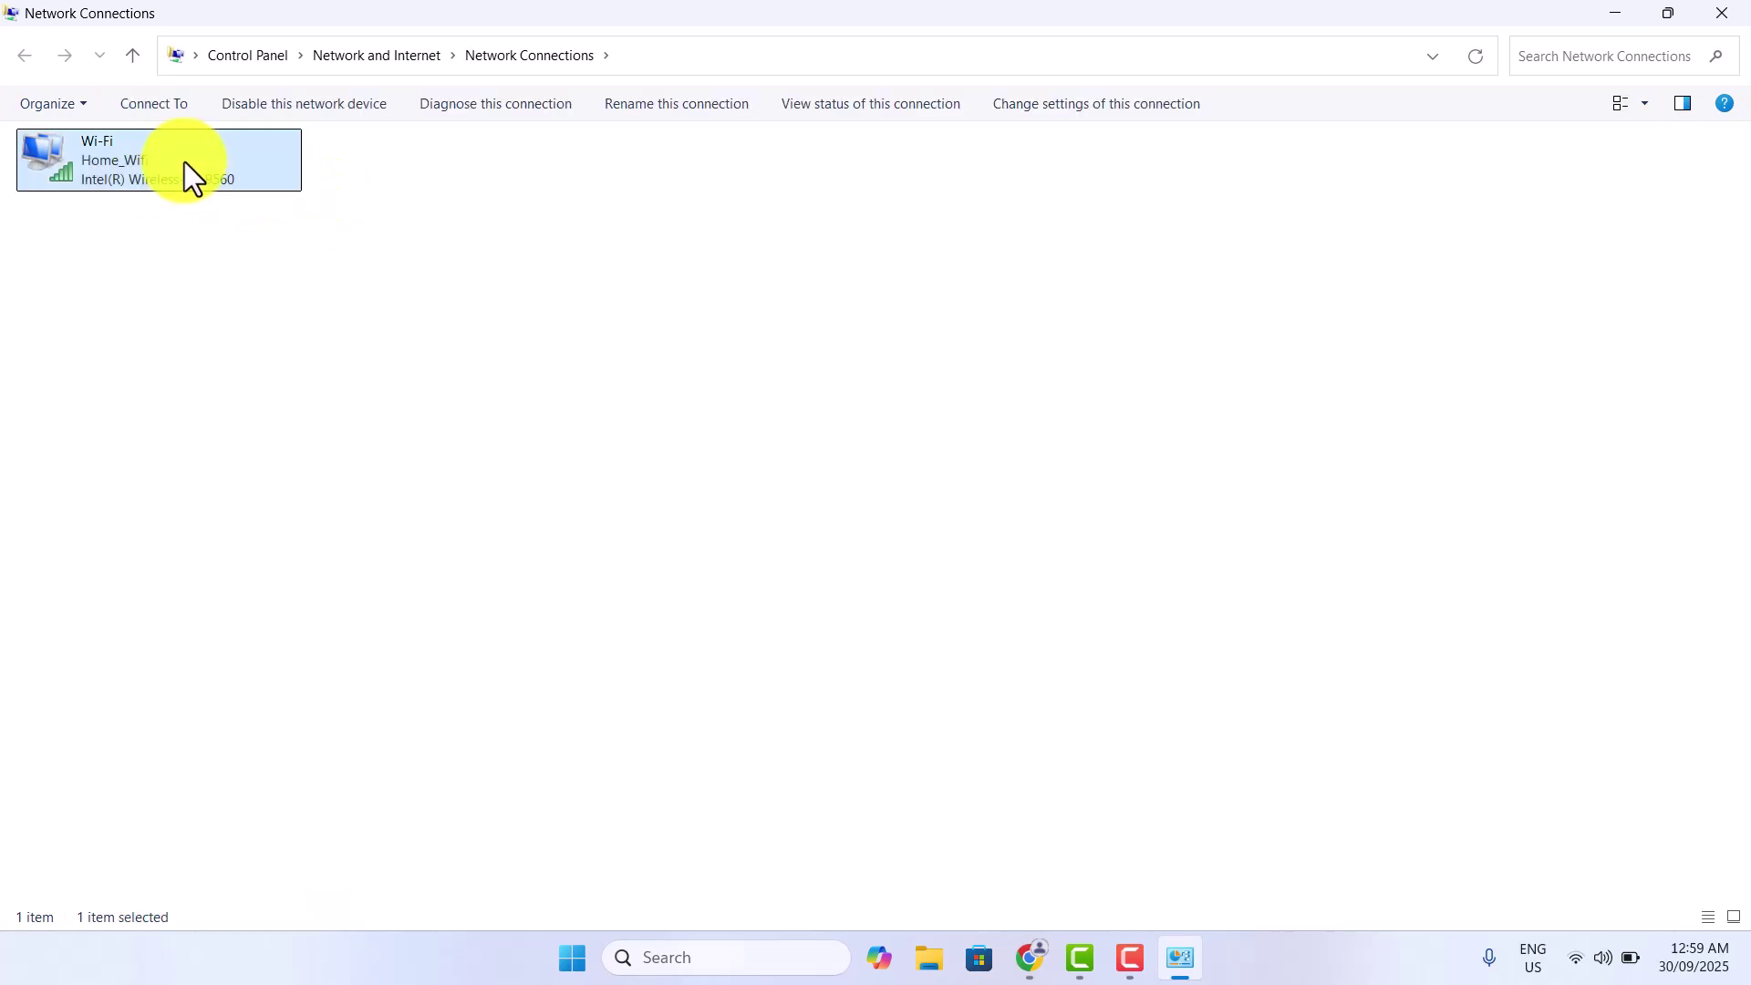
right_click(186, 162)
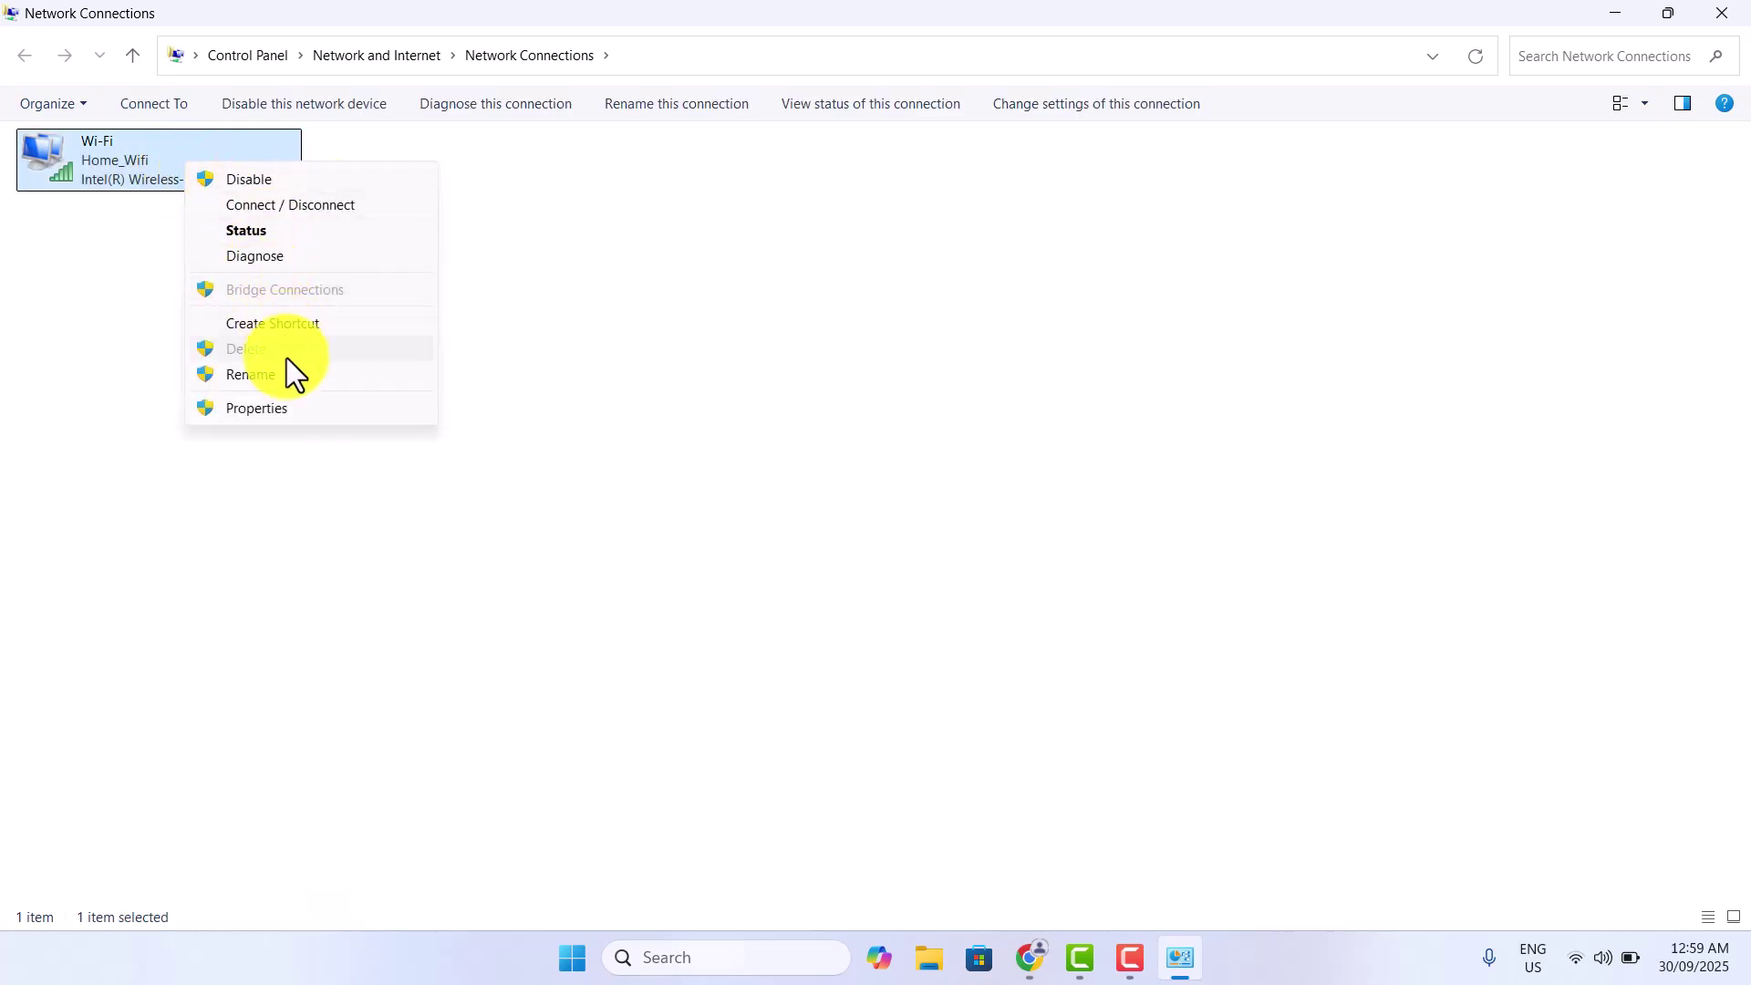
click(292, 409)
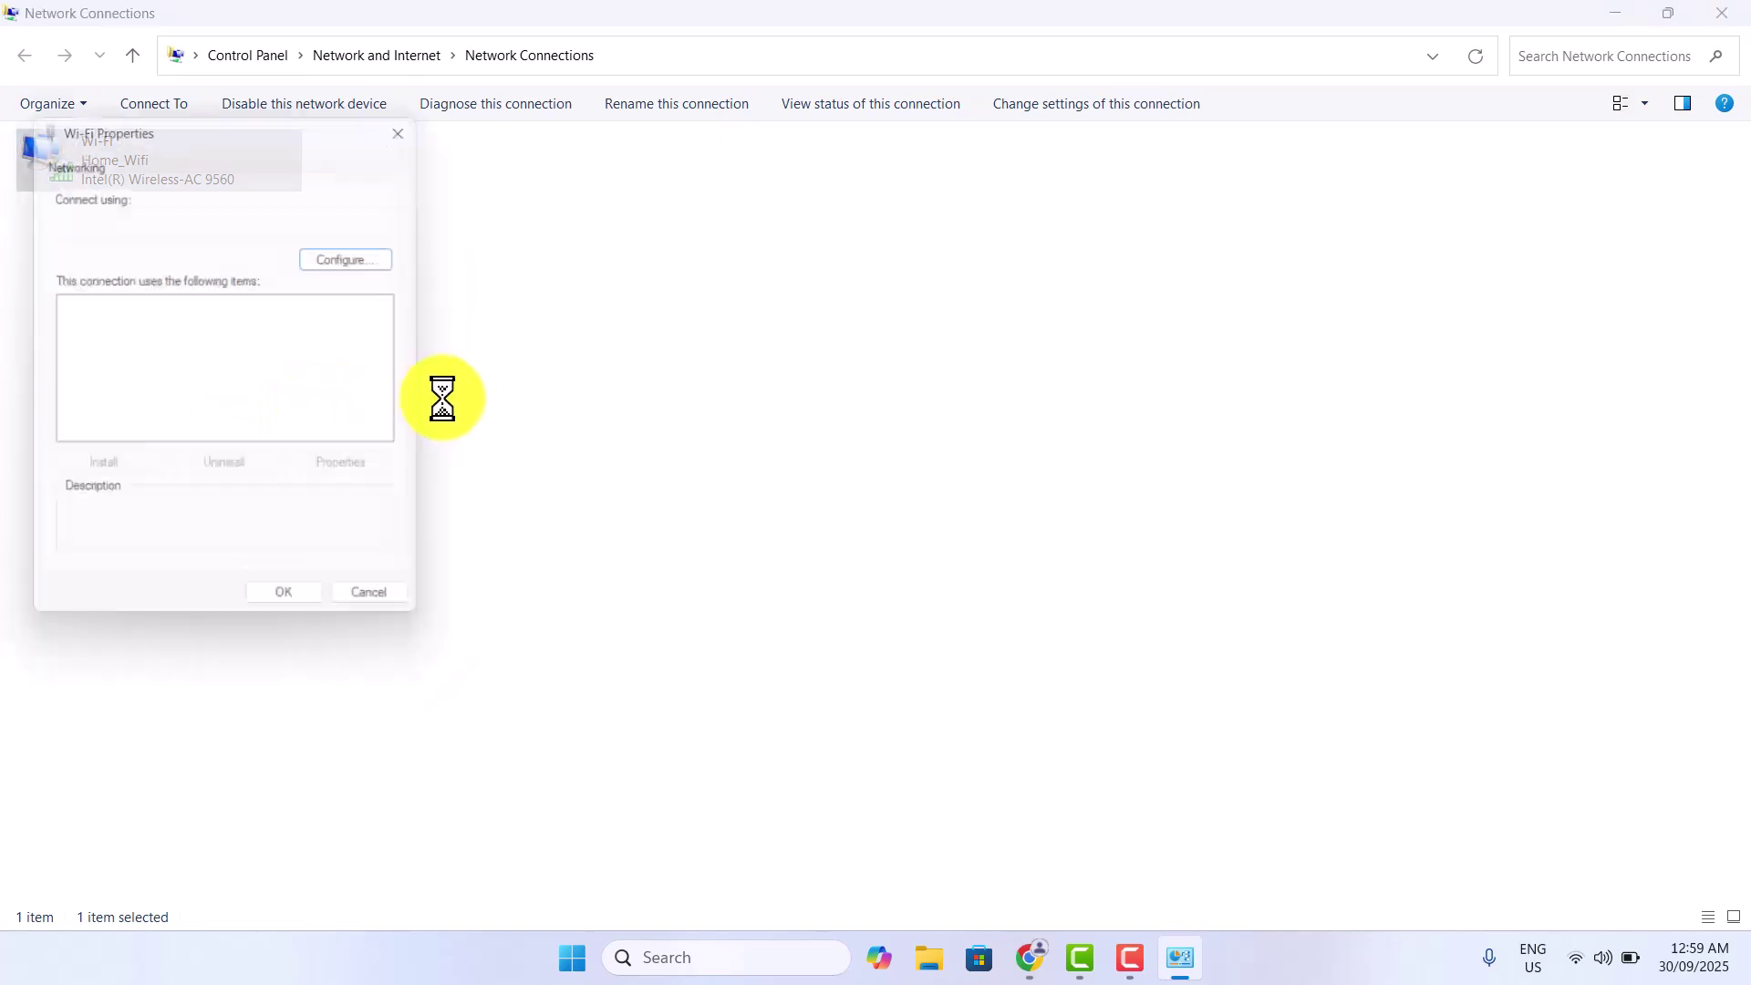
drag(274, 126, 861, 198)
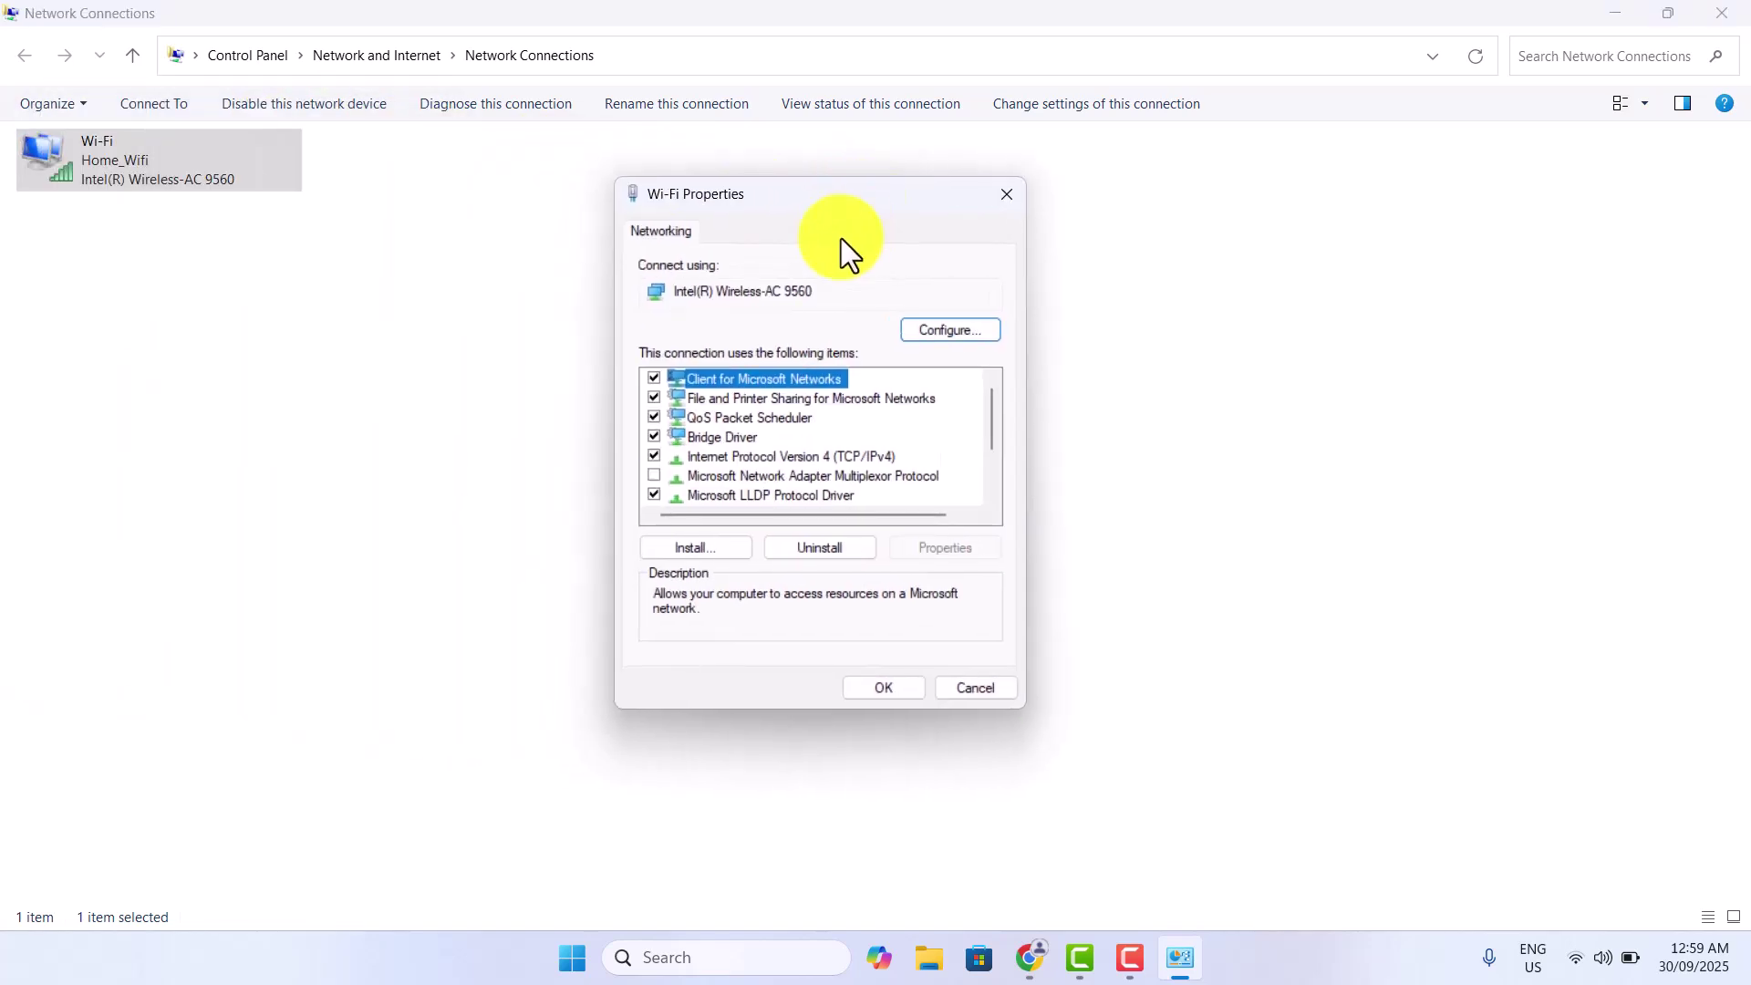
Uncheck 'Allow the computer to turn off this device to save power' for the Intel(R) Wireless-AC 9560 and confirm.
click(945, 333)
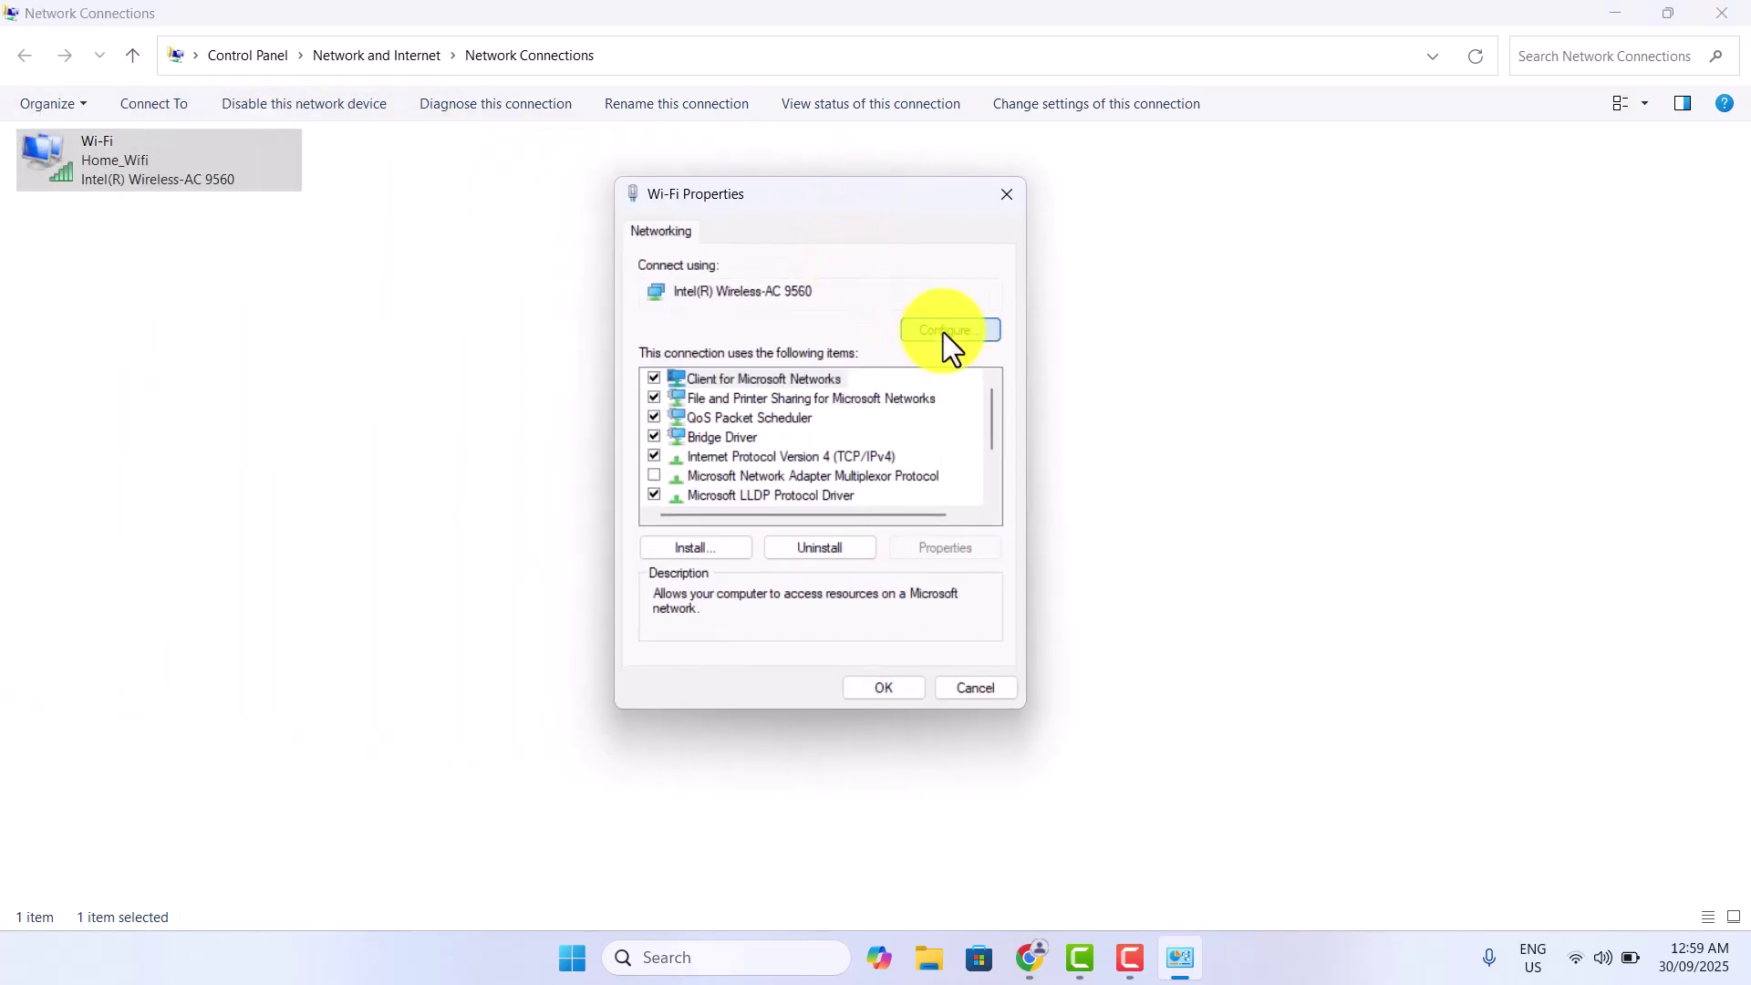
drag(357, 108, 893, 188)
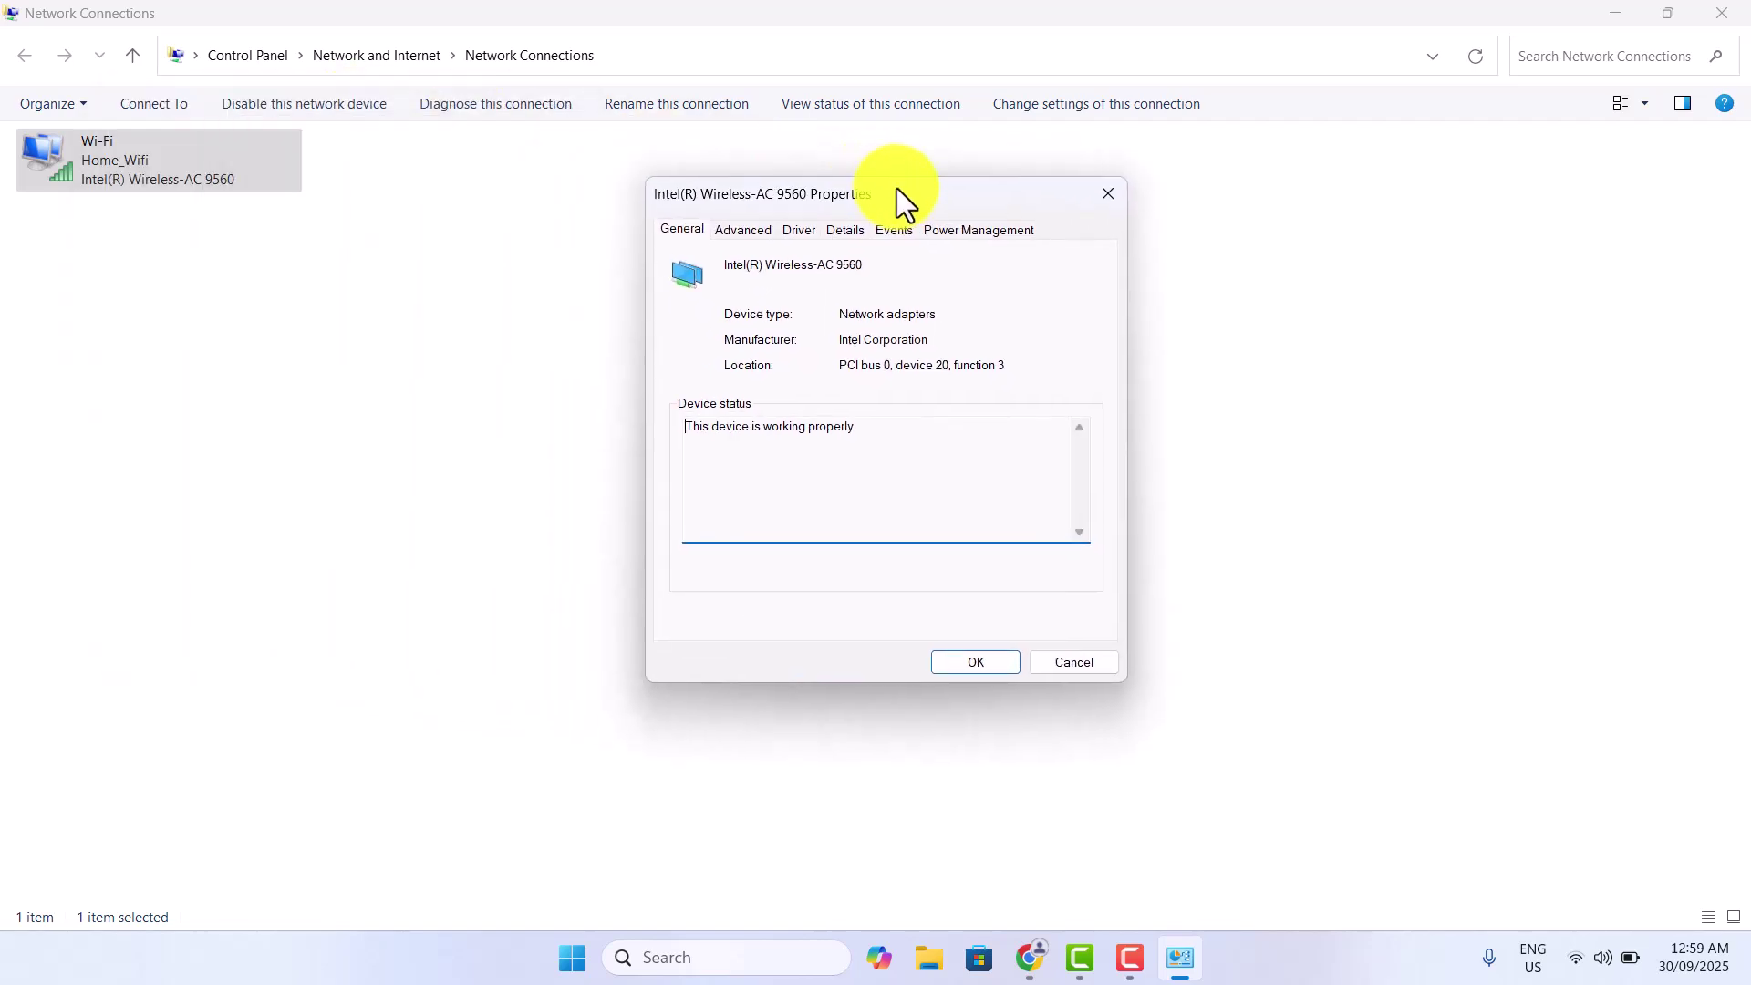
click(970, 239)
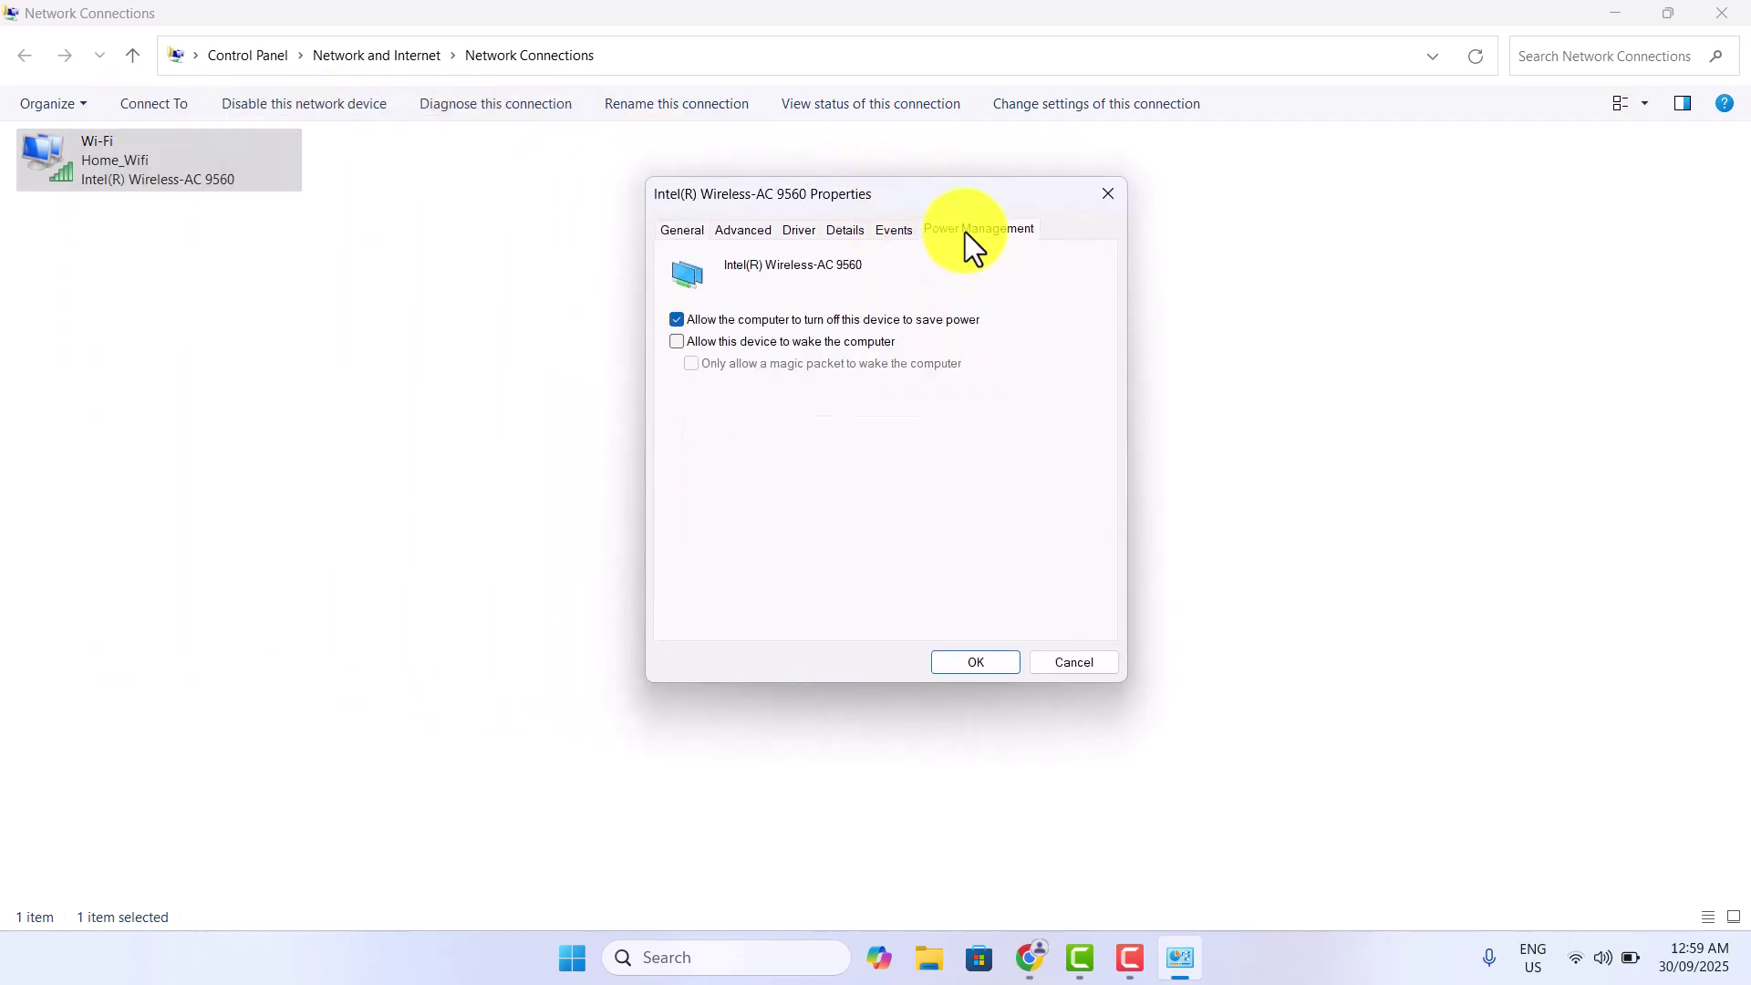
click(677, 318)
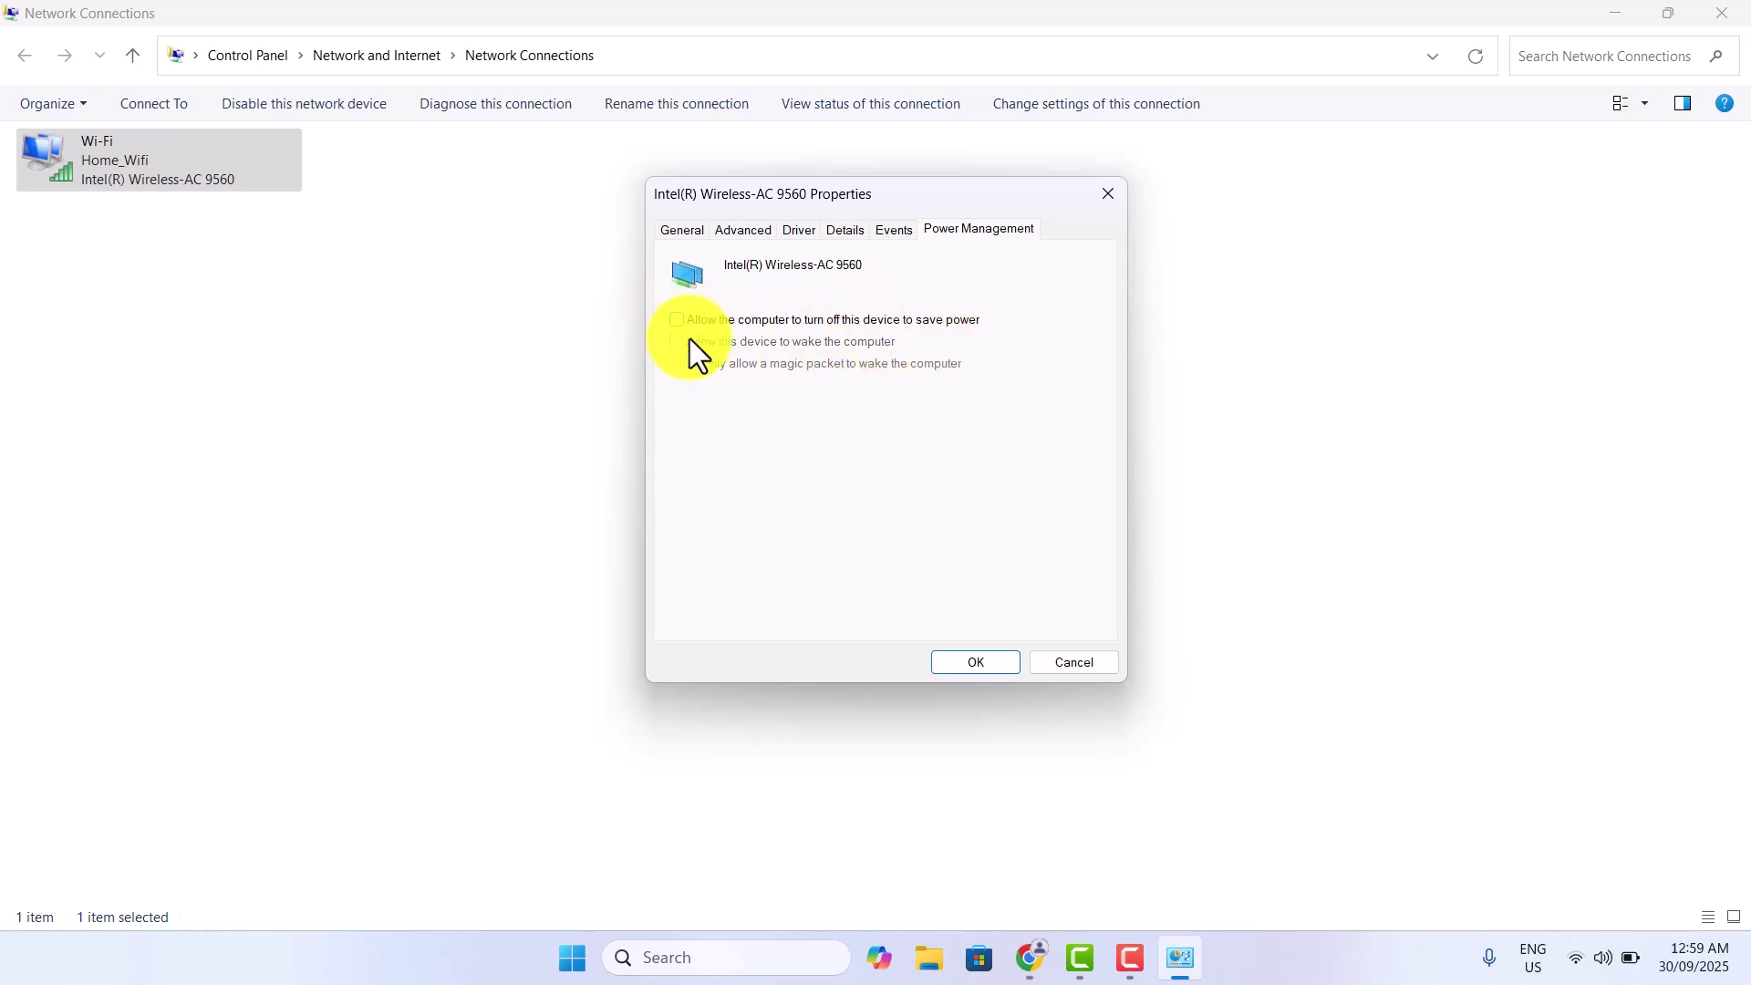
click(969, 656)
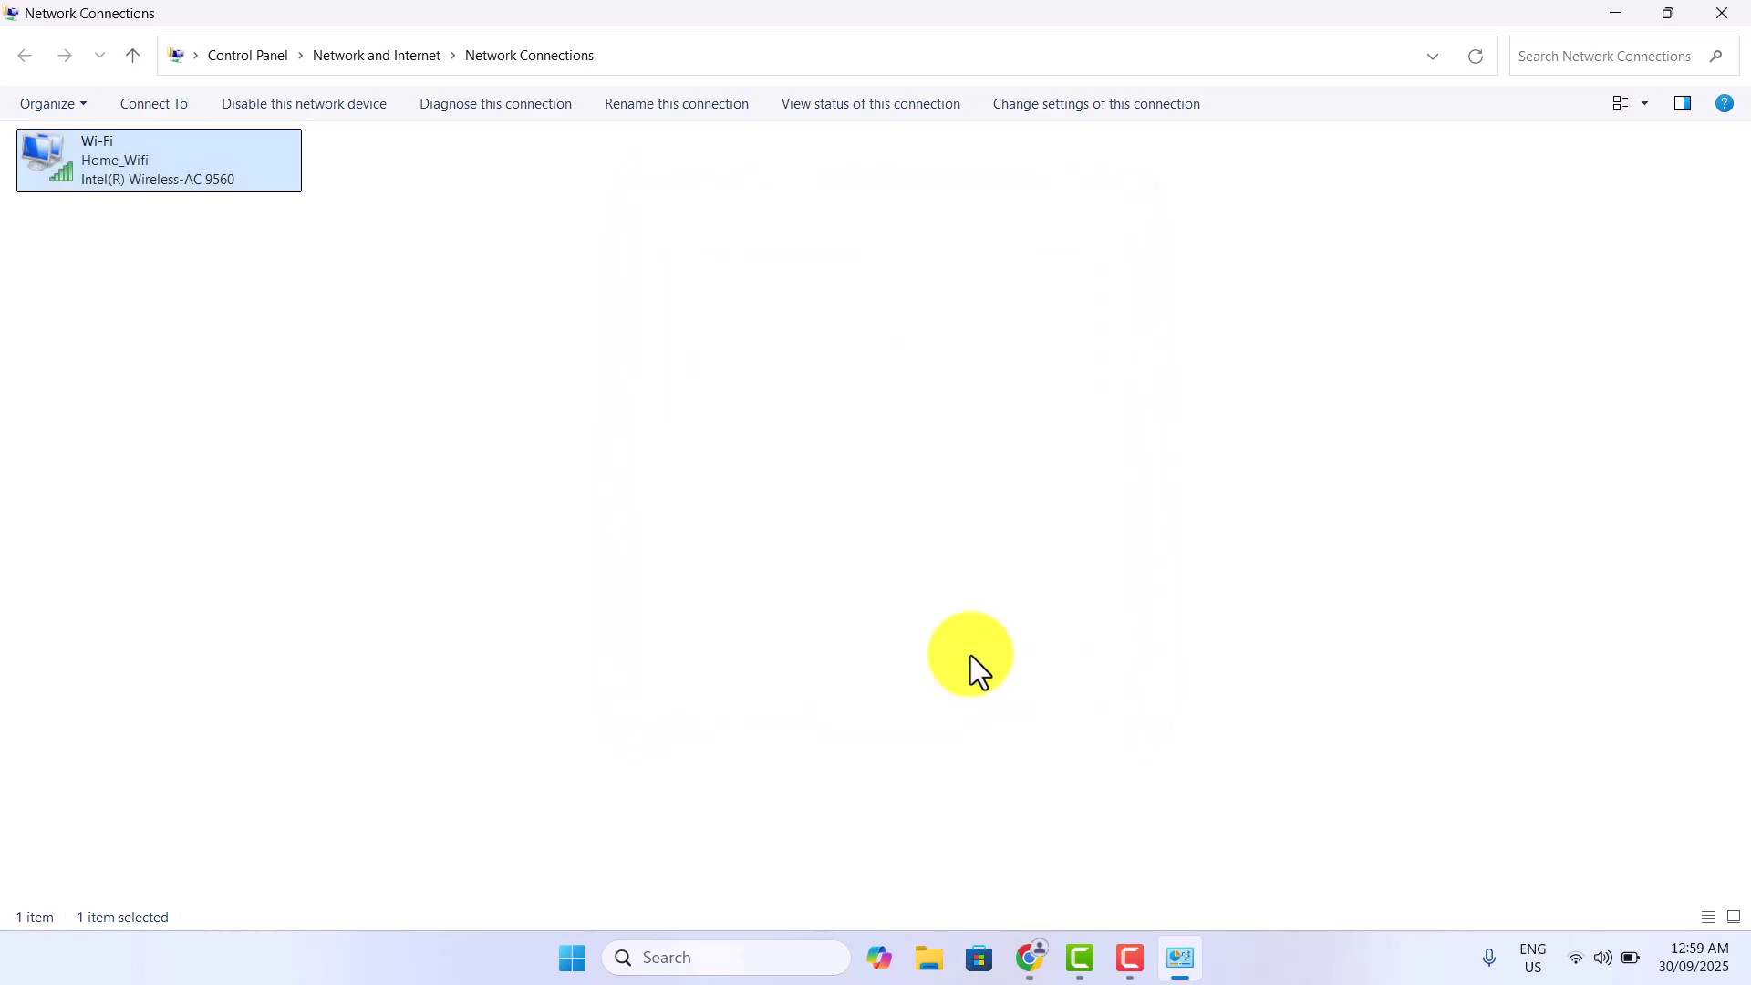
Minimize Network Connections and refresh the desktop twice.
click(1614, 23)
right_click(833, 391)
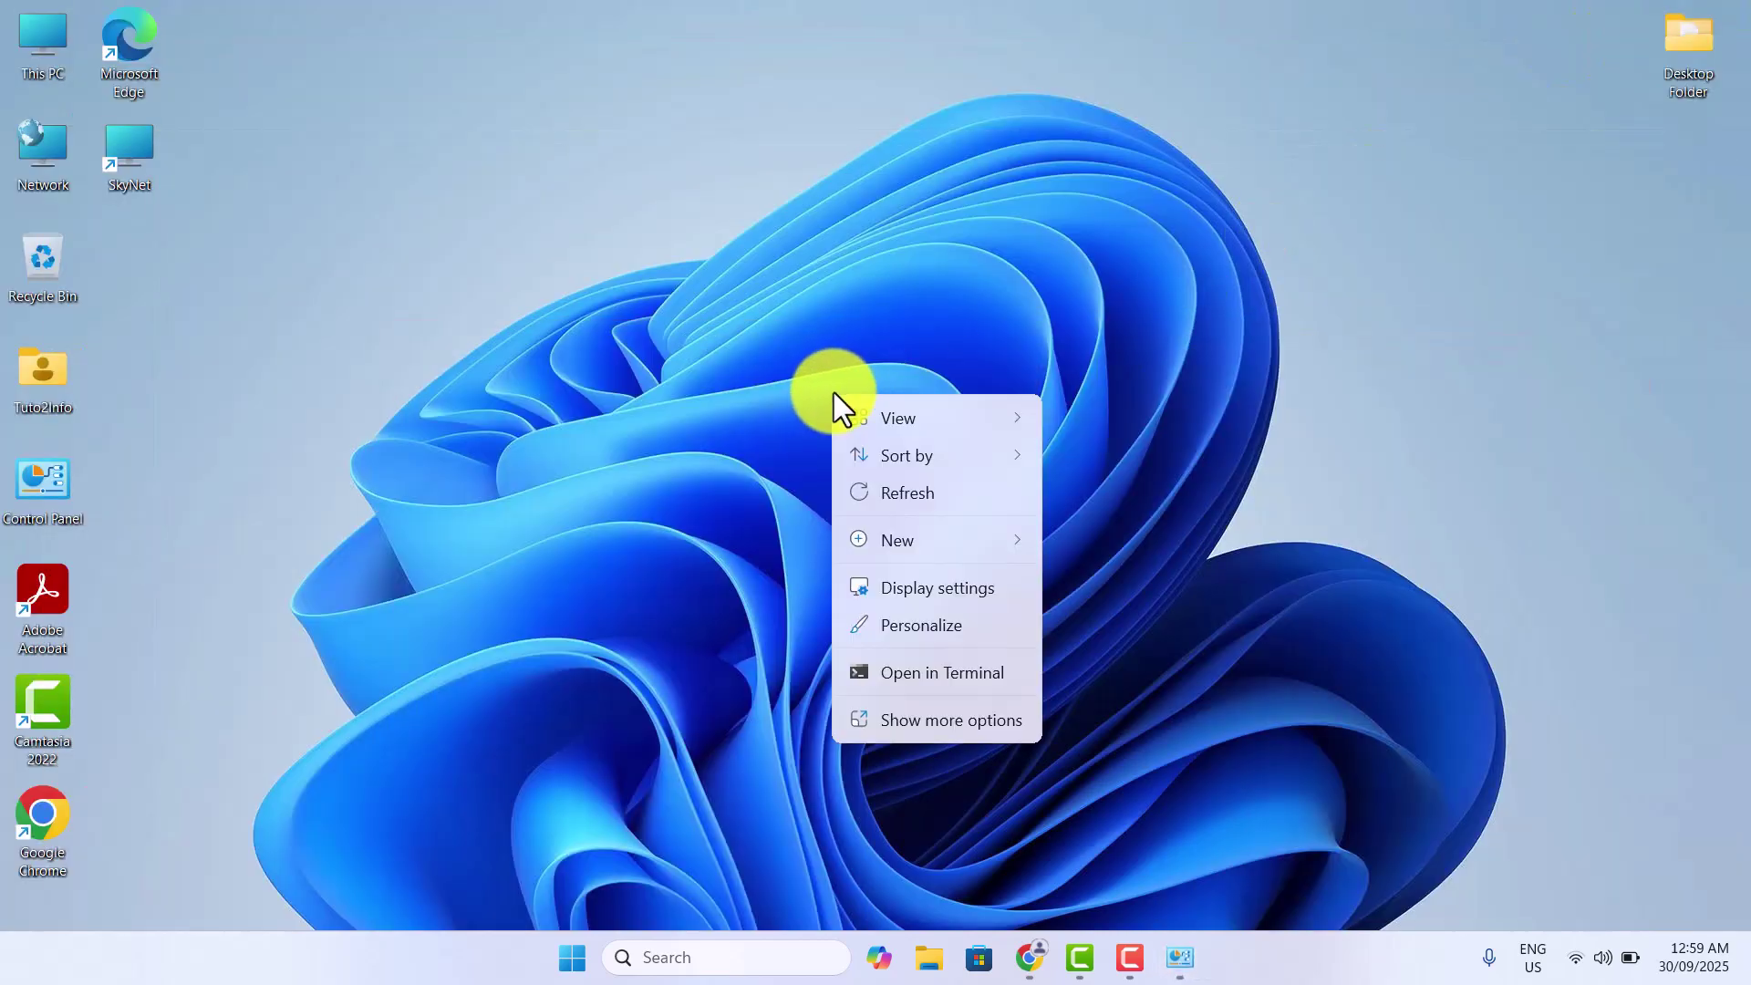
click(908, 493)
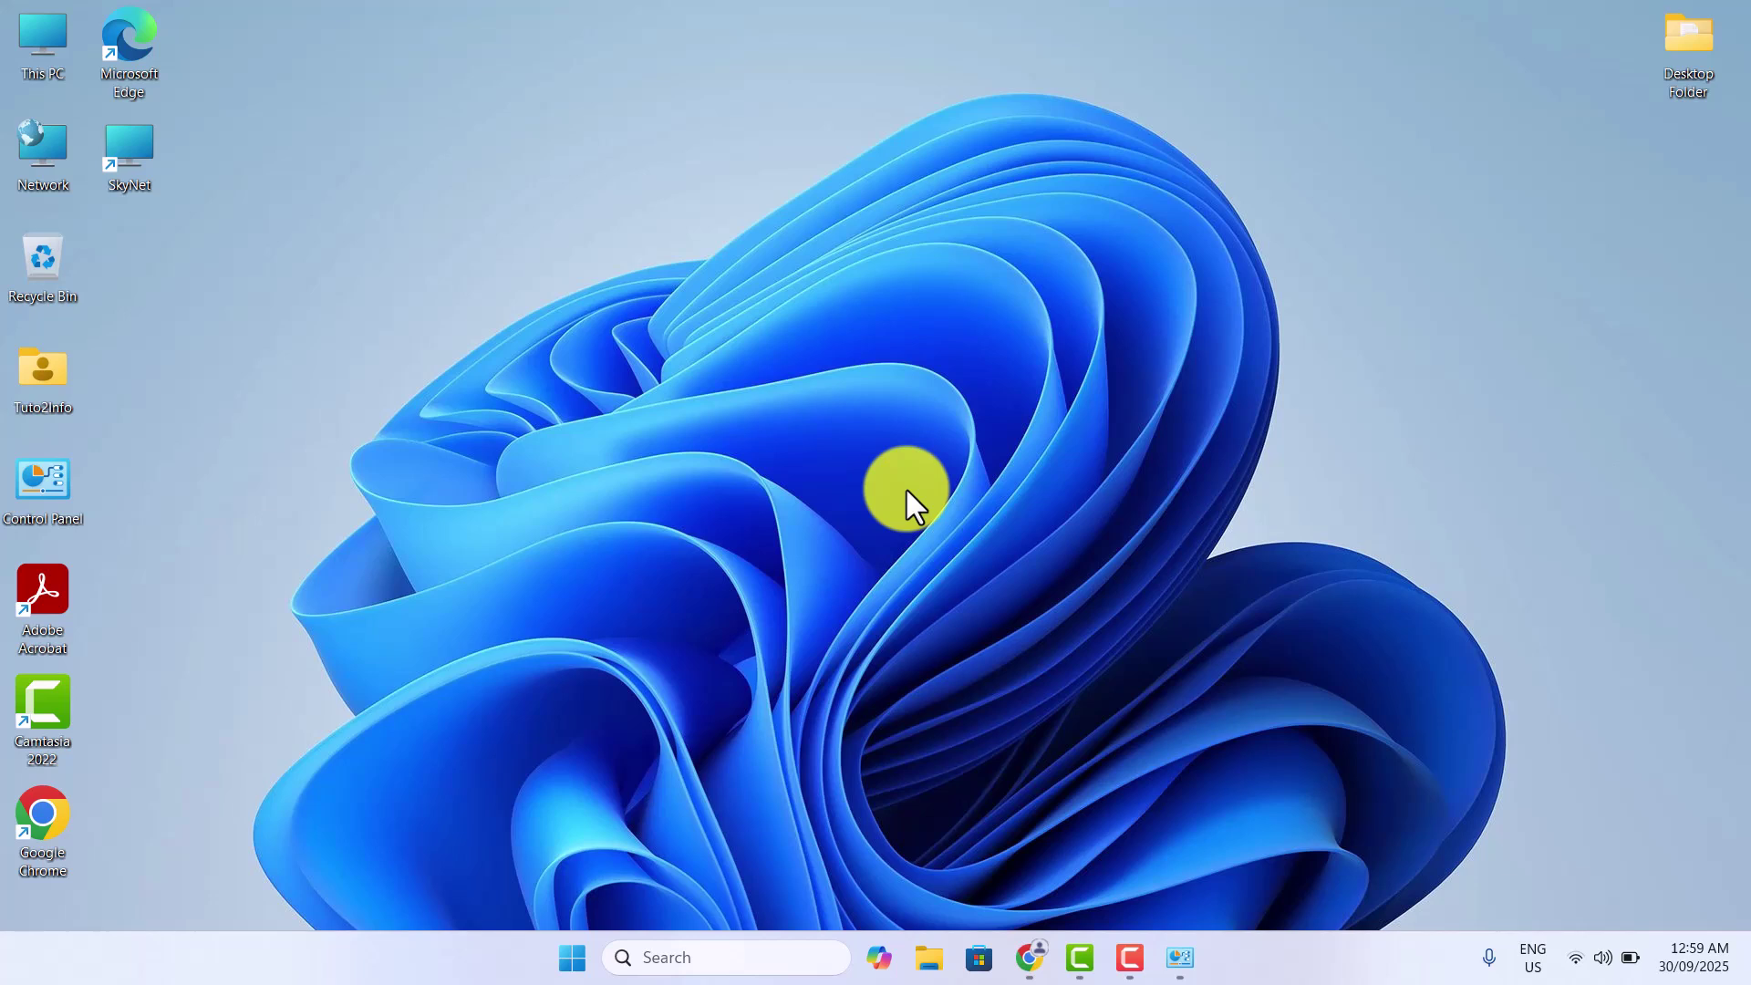
right_click(856, 353)
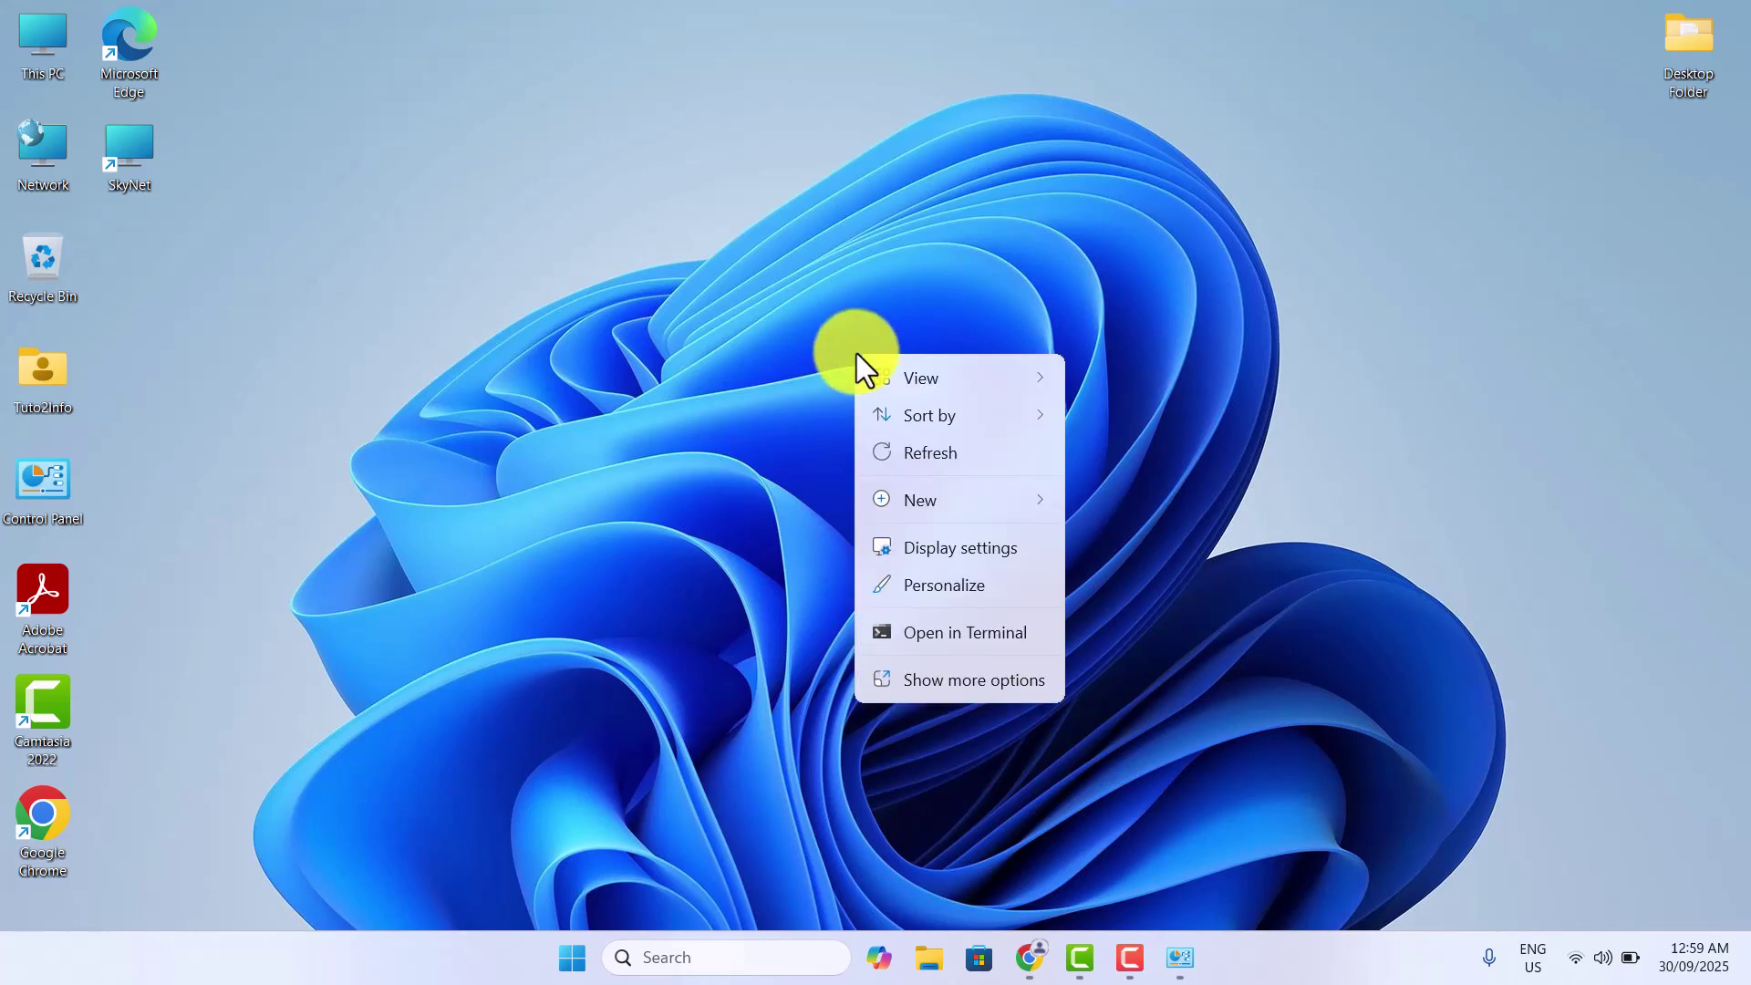
click(925, 451)
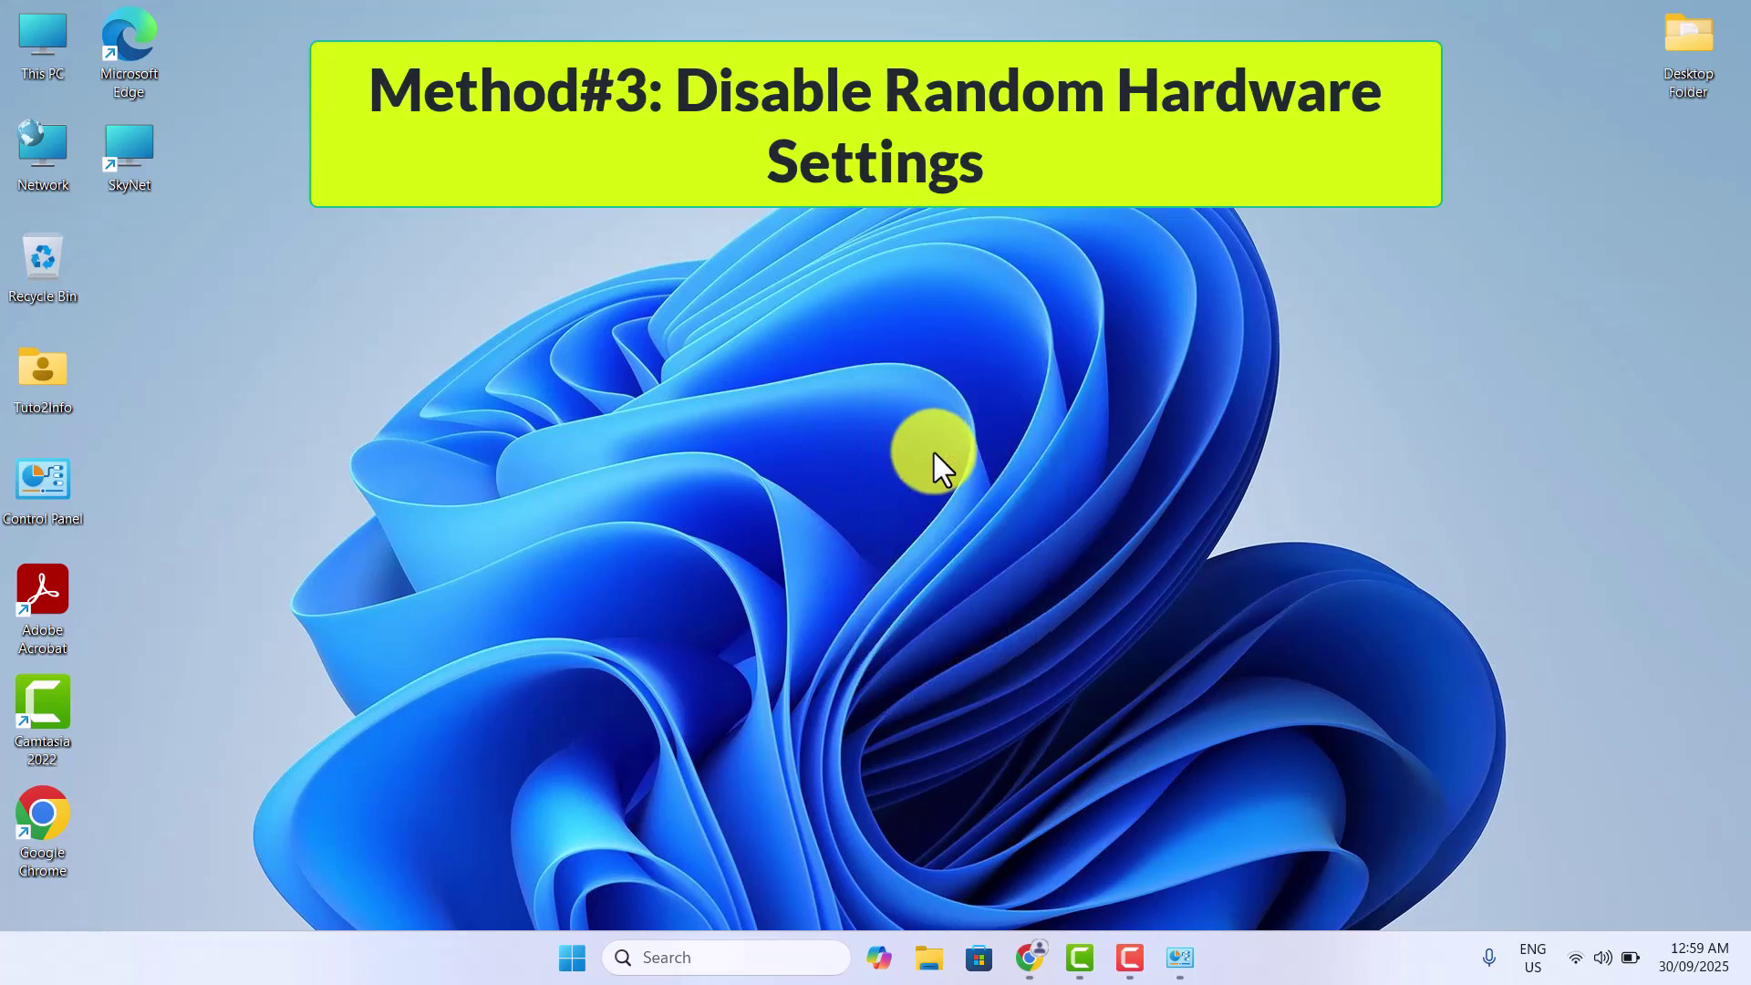
Restore Network Connections and open the Intel(R) Wireless-AC 9560 device properties via Wi-Fi Properties, centred.
click(1176, 958)
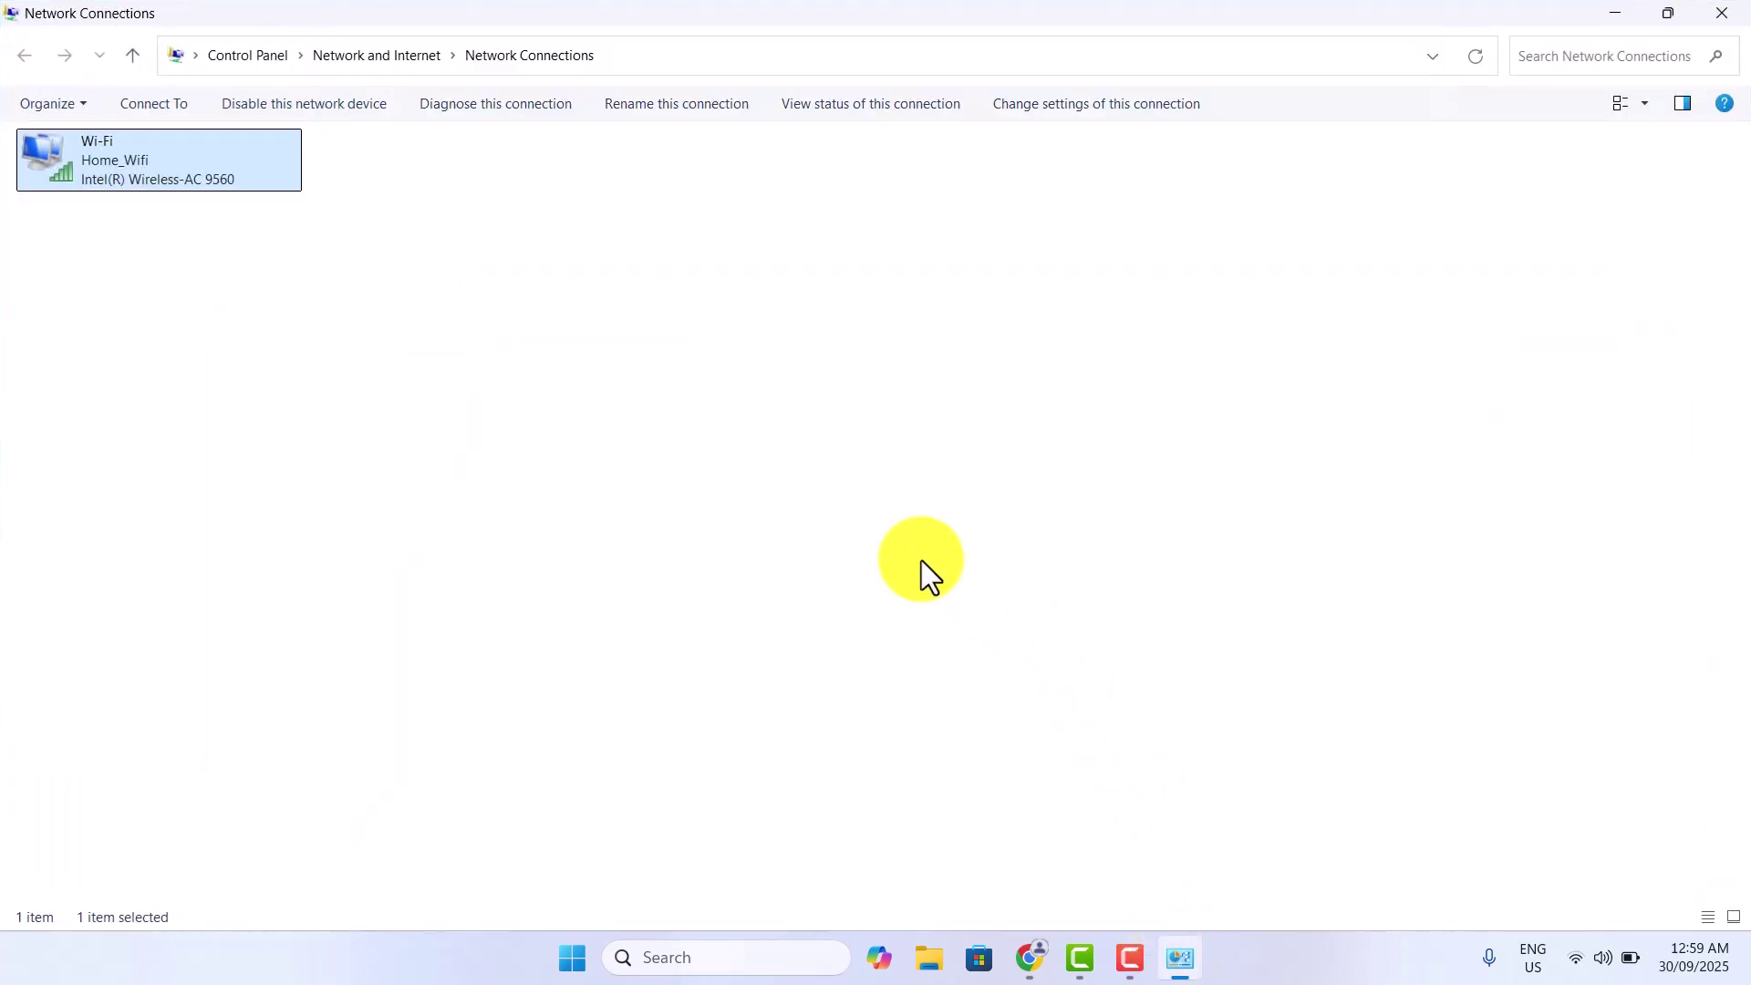
right_click(267, 162)
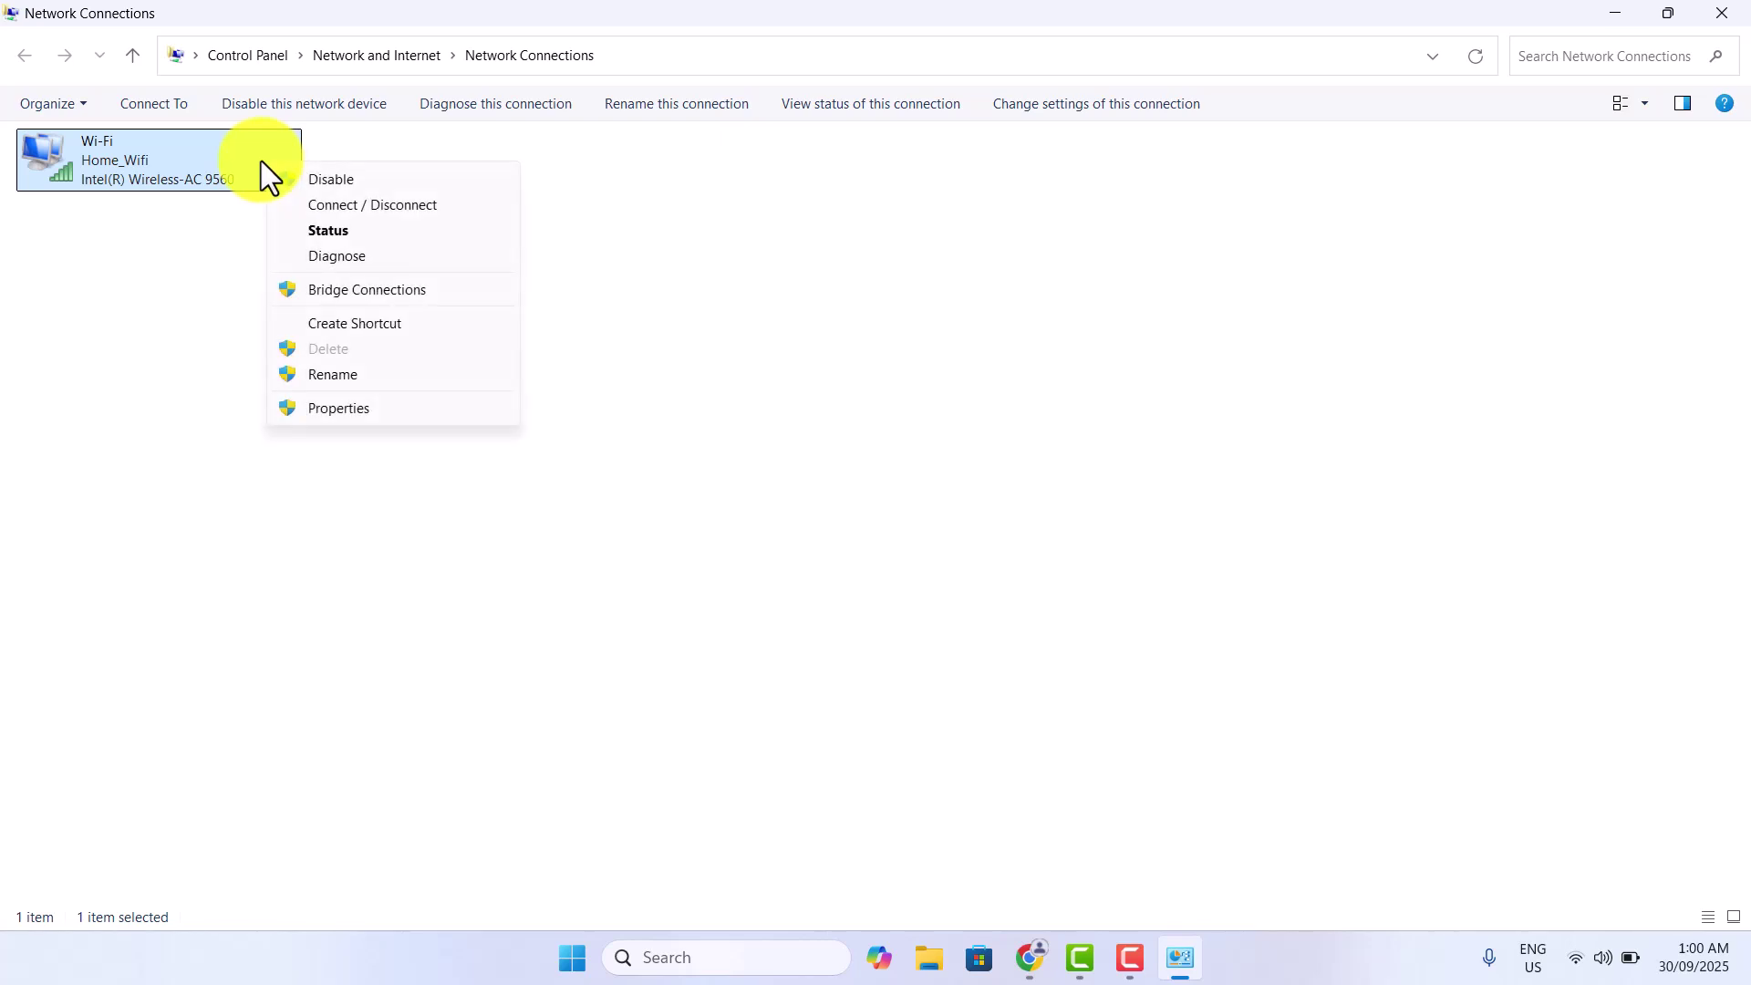
click(390, 408)
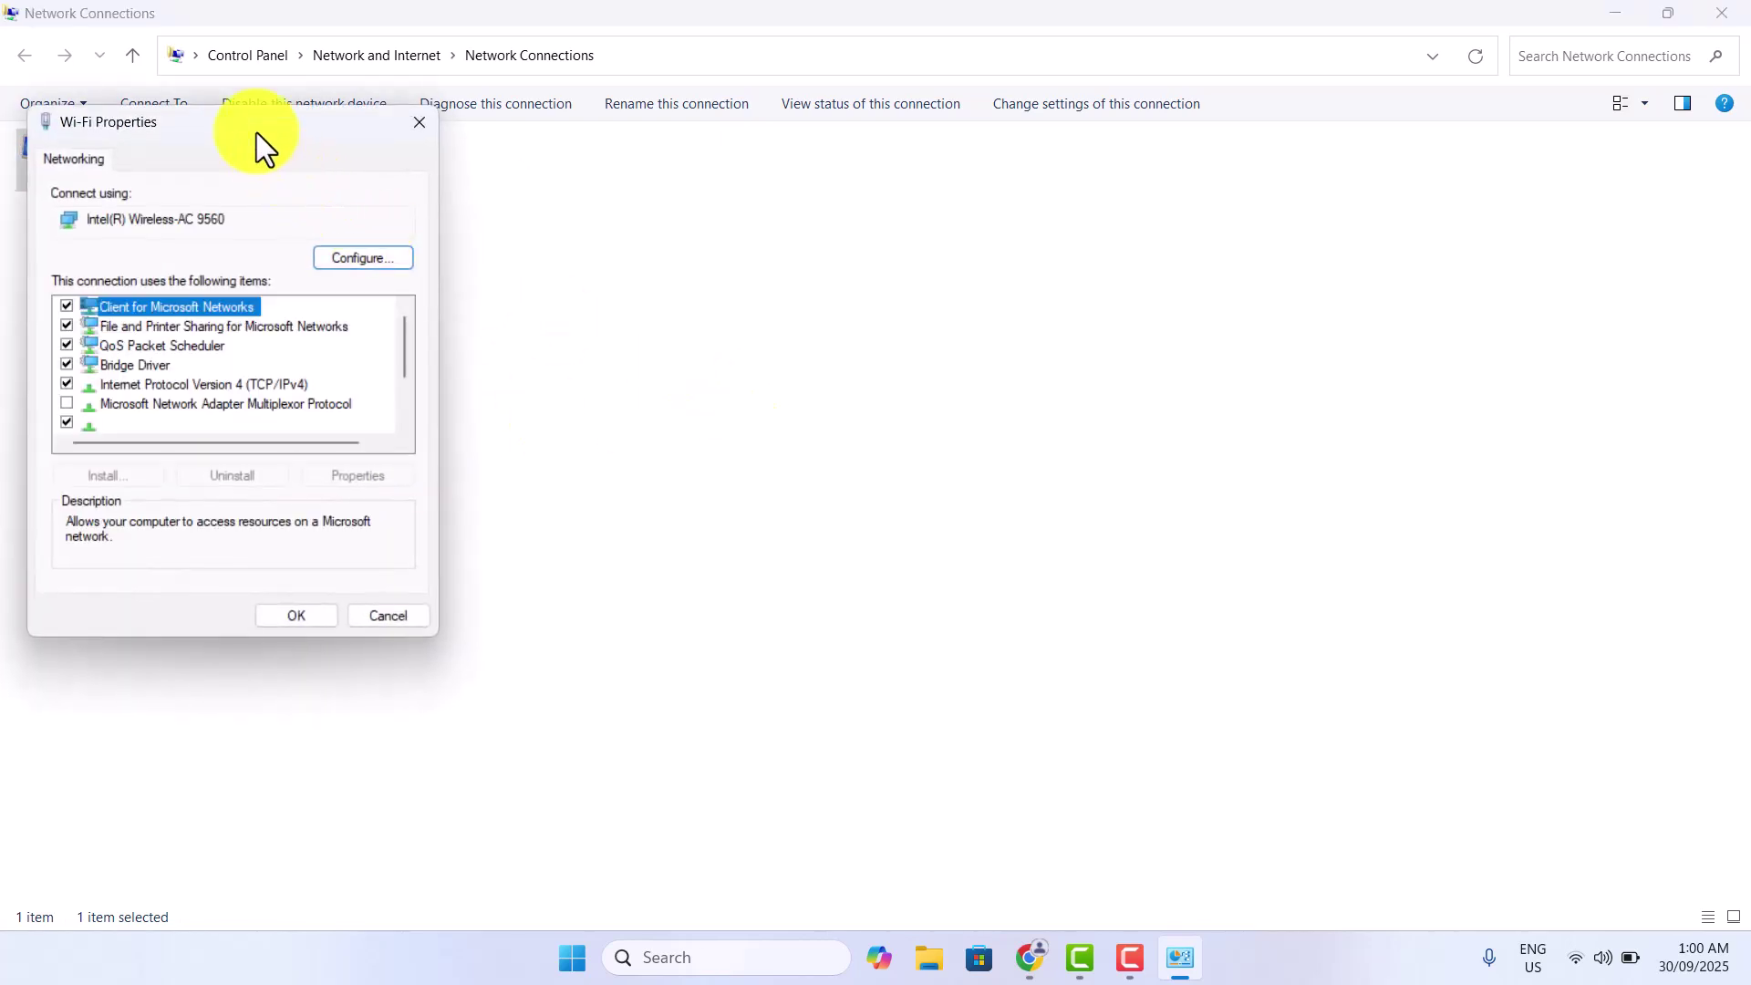
drag(256, 133, 782, 184)
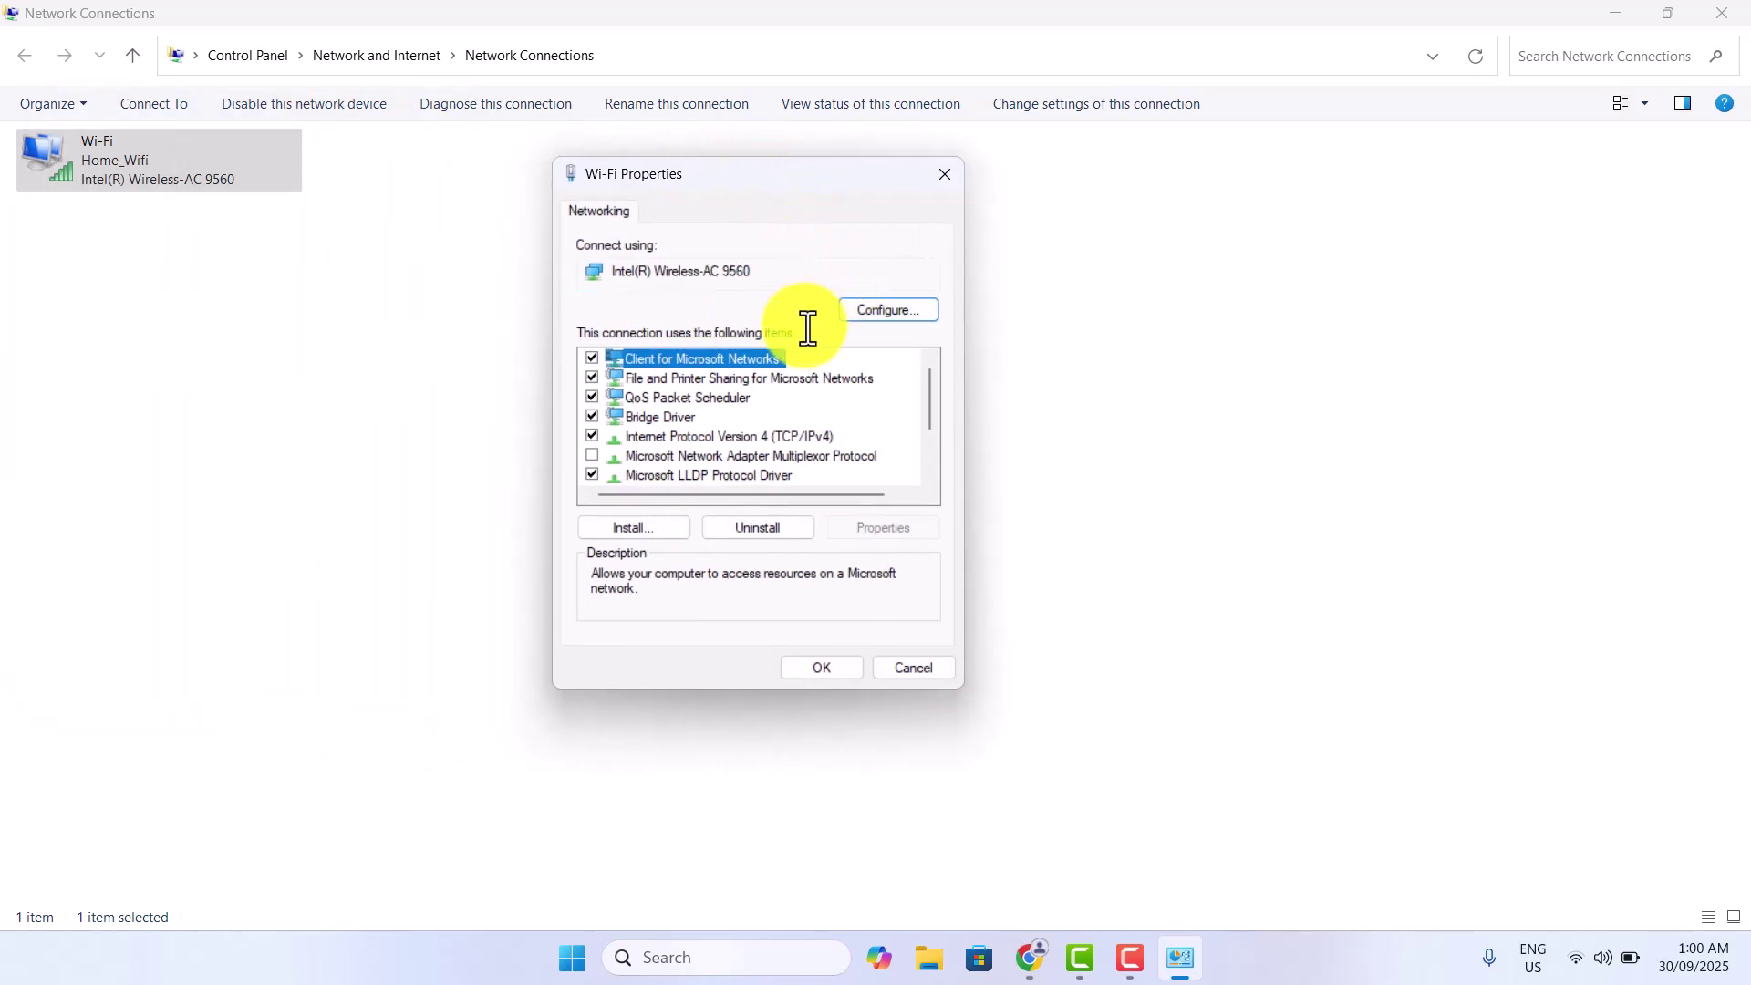
click(888, 309)
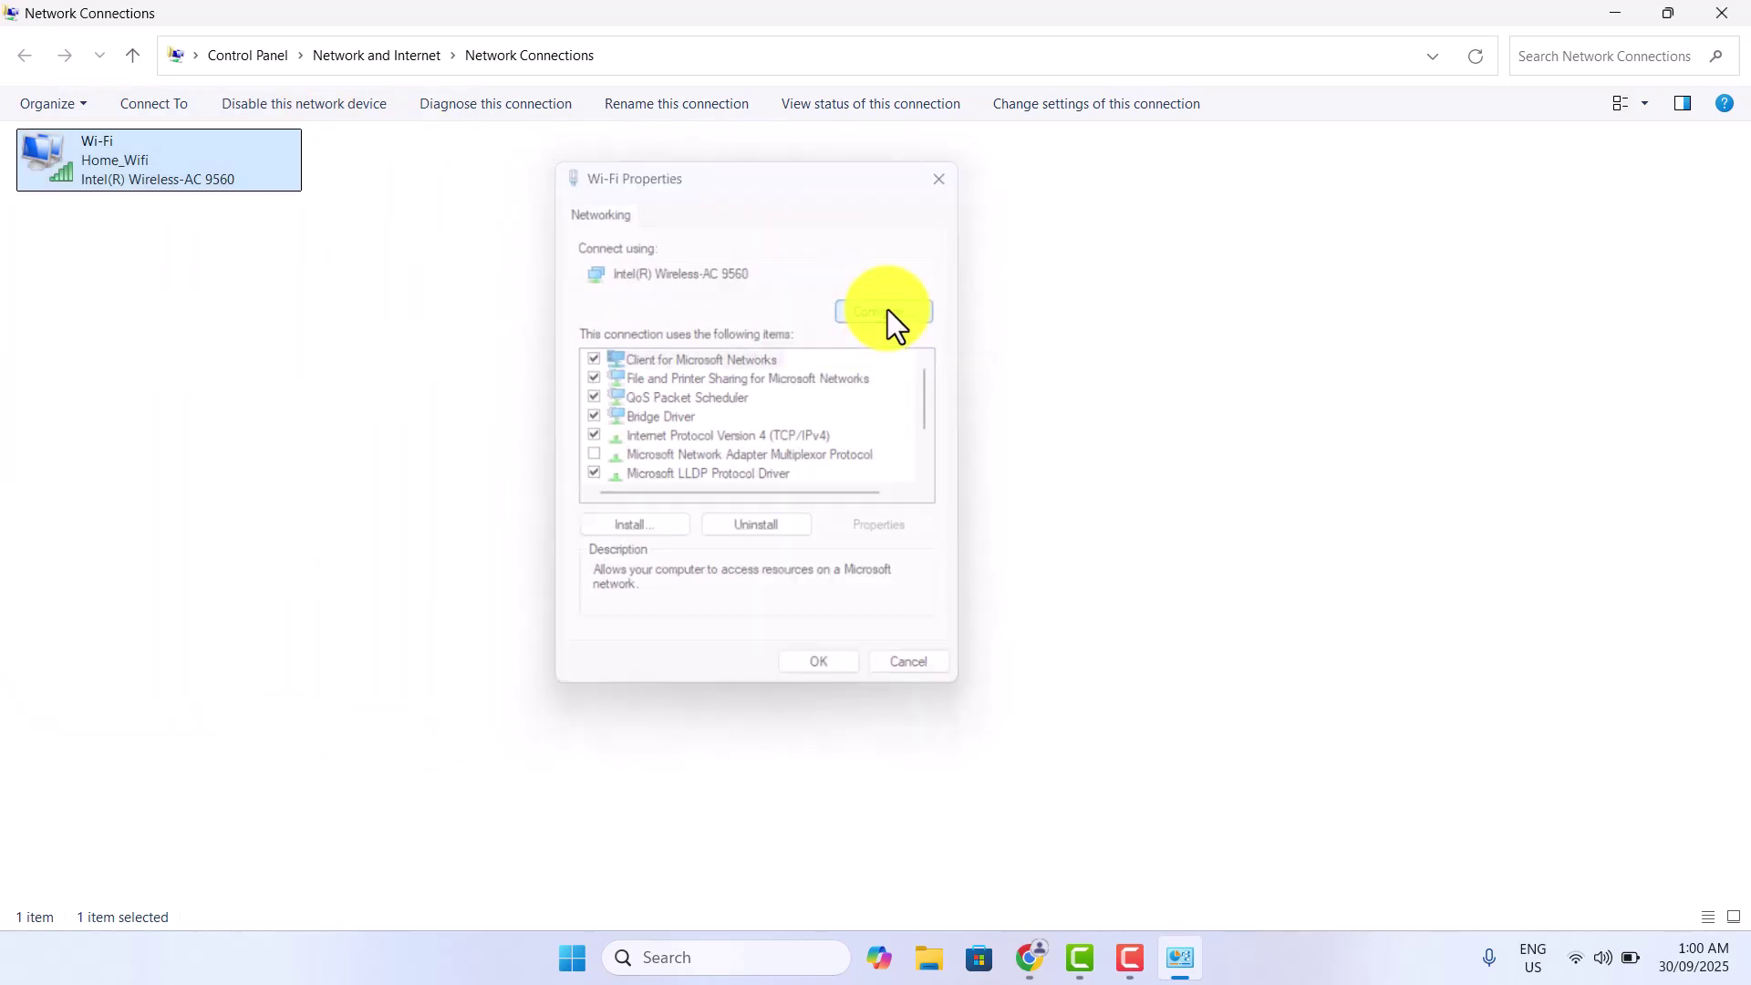
drag(386, 141, 839, 198)
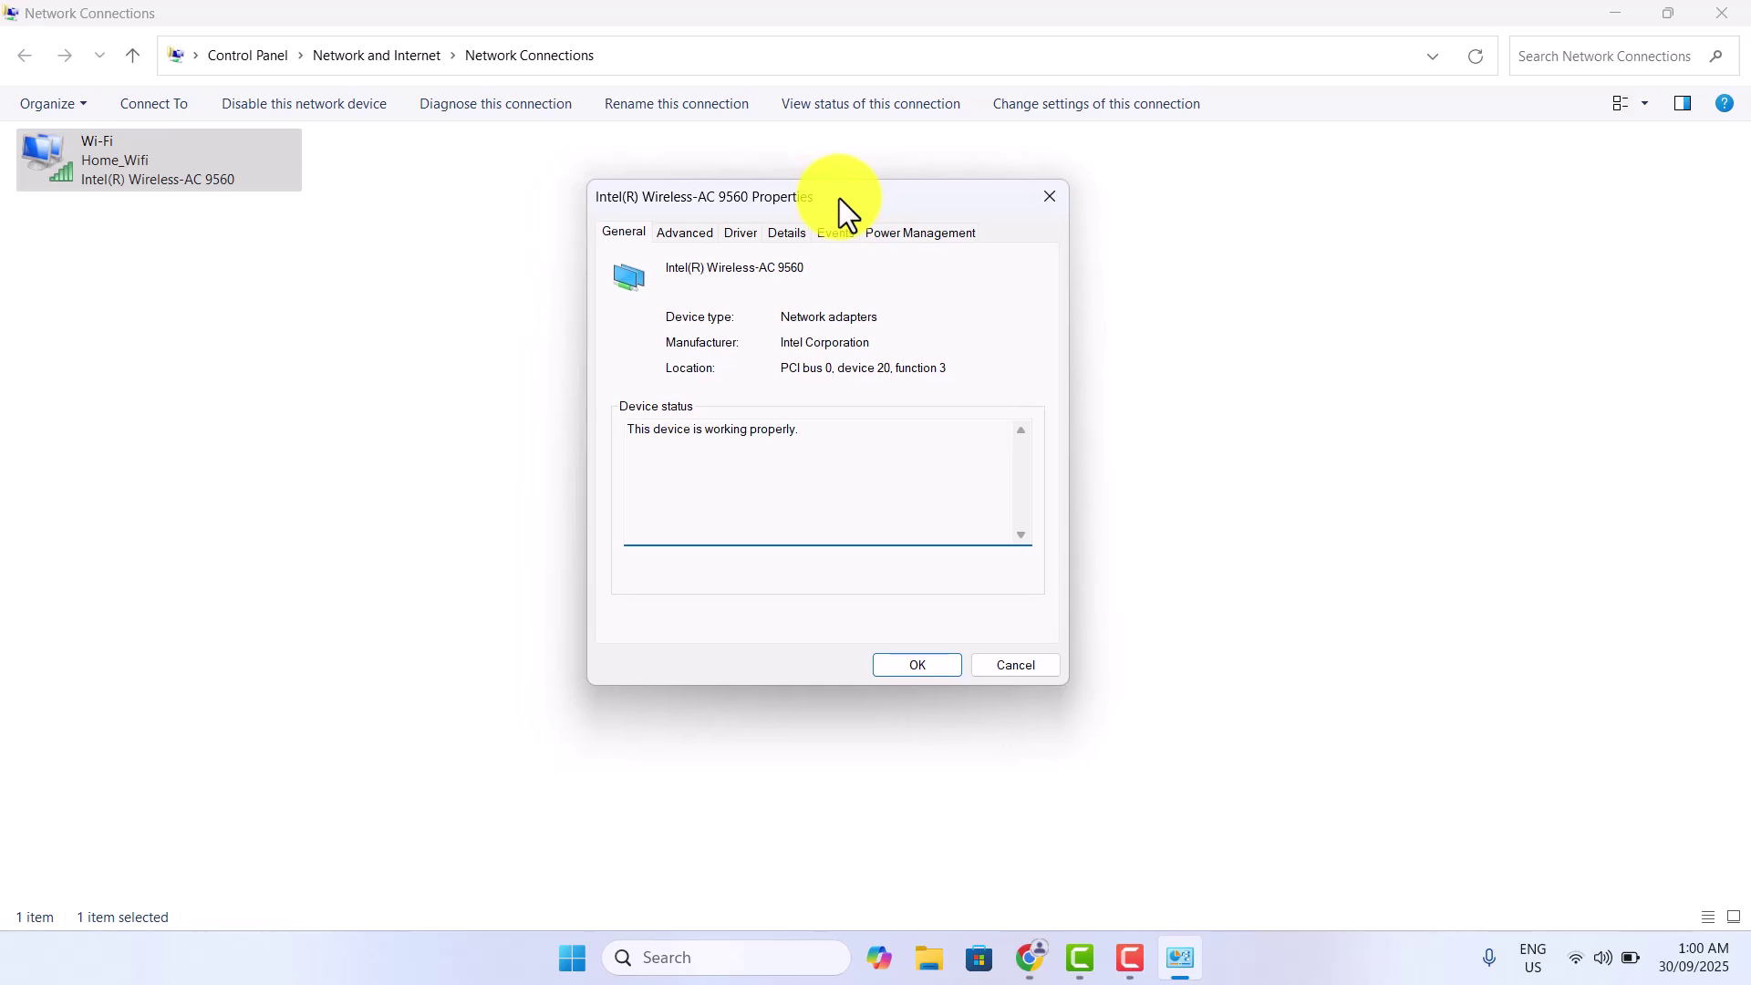
On the Advanced tab, set 802.11n/ac Wireless Mode to 1. Disabled and Roaming Aggressiveness to 1. Lowest.
click(686, 234)
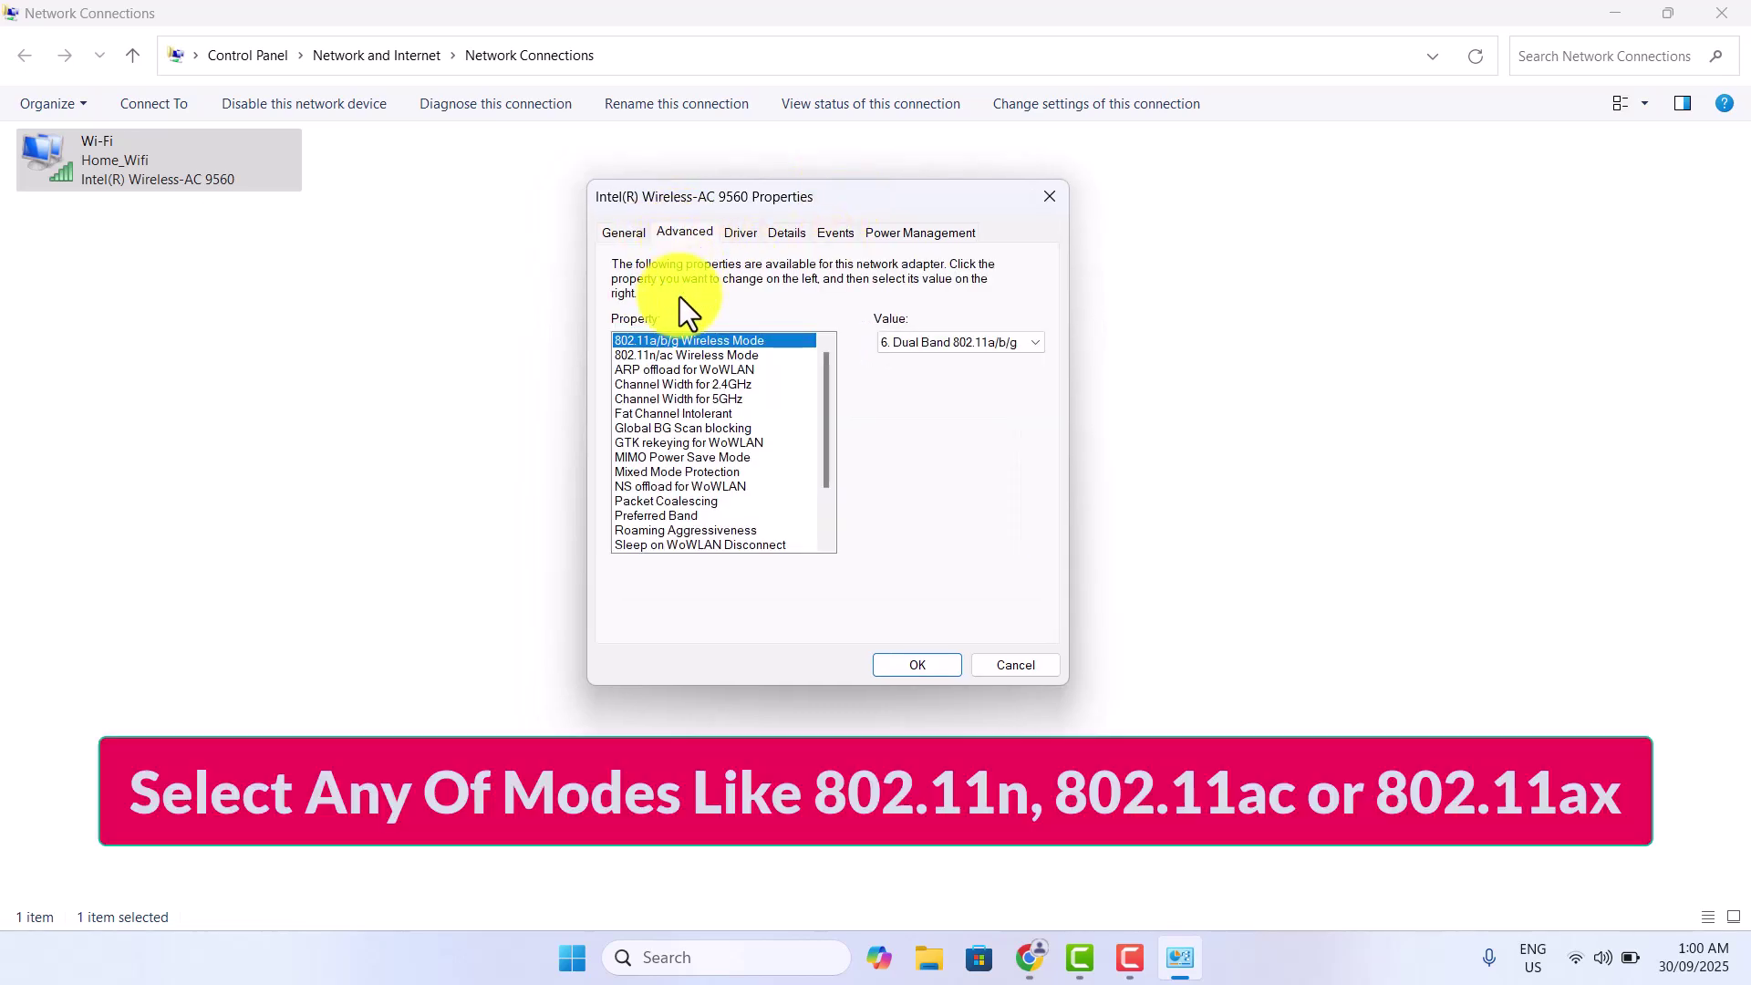
click(681, 354)
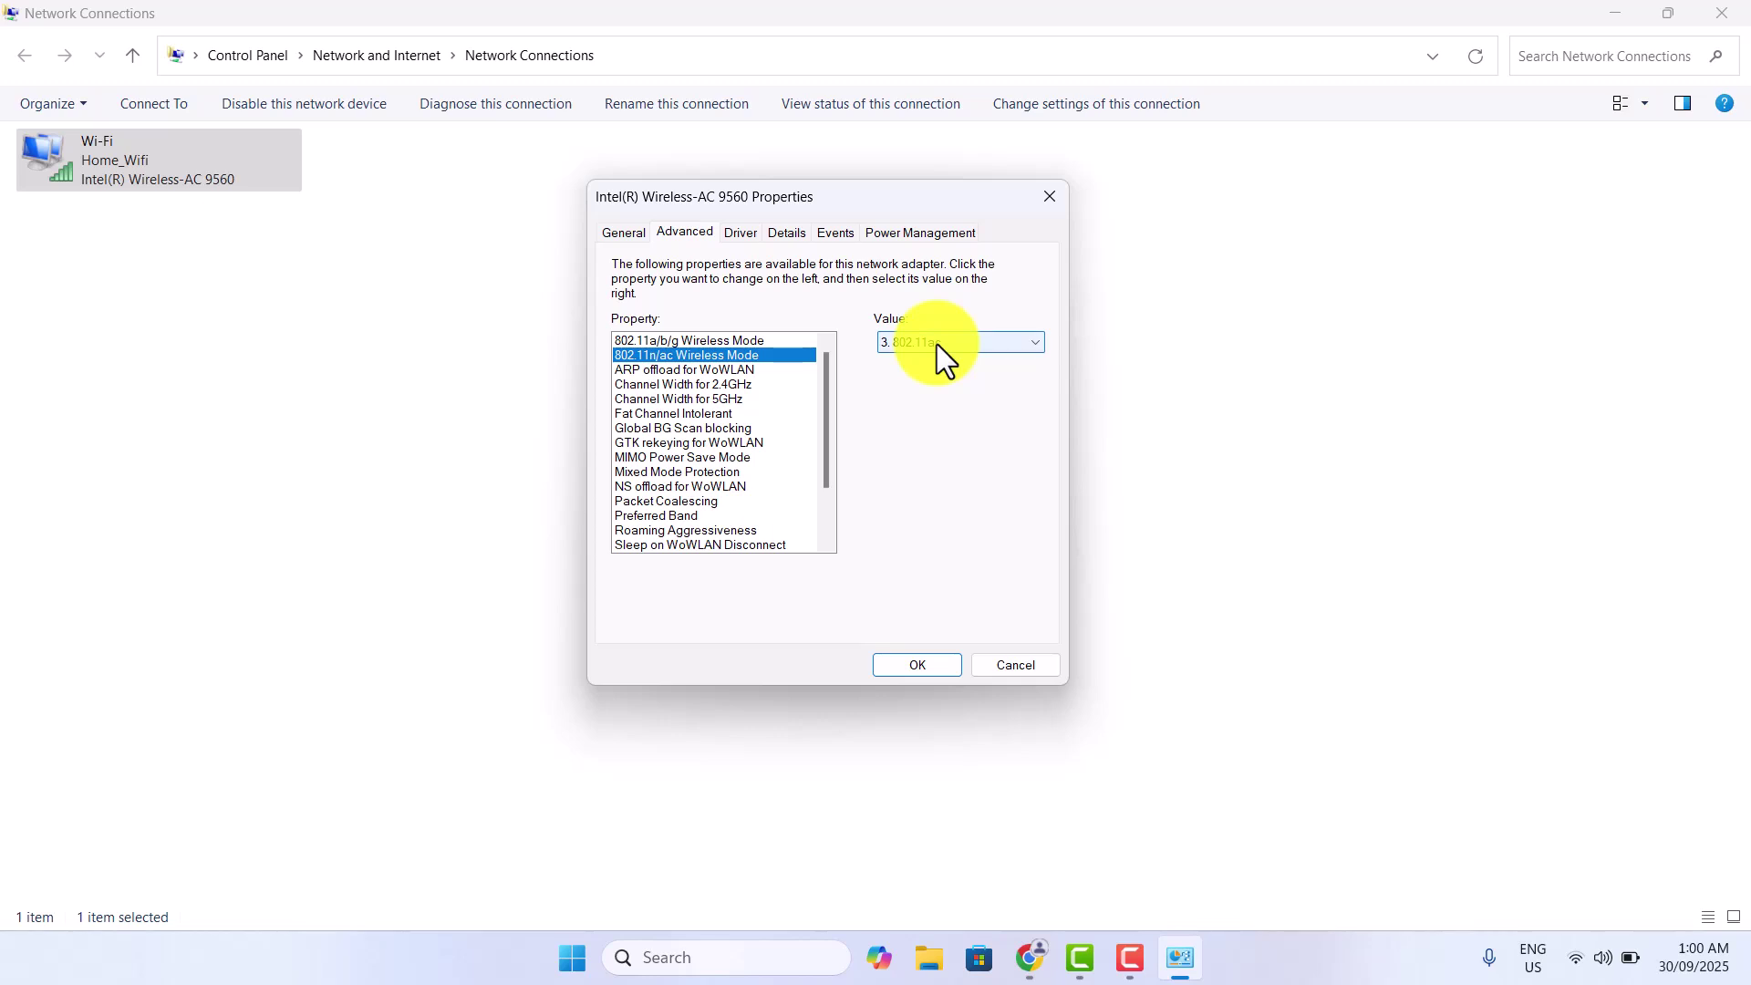
click(936, 344)
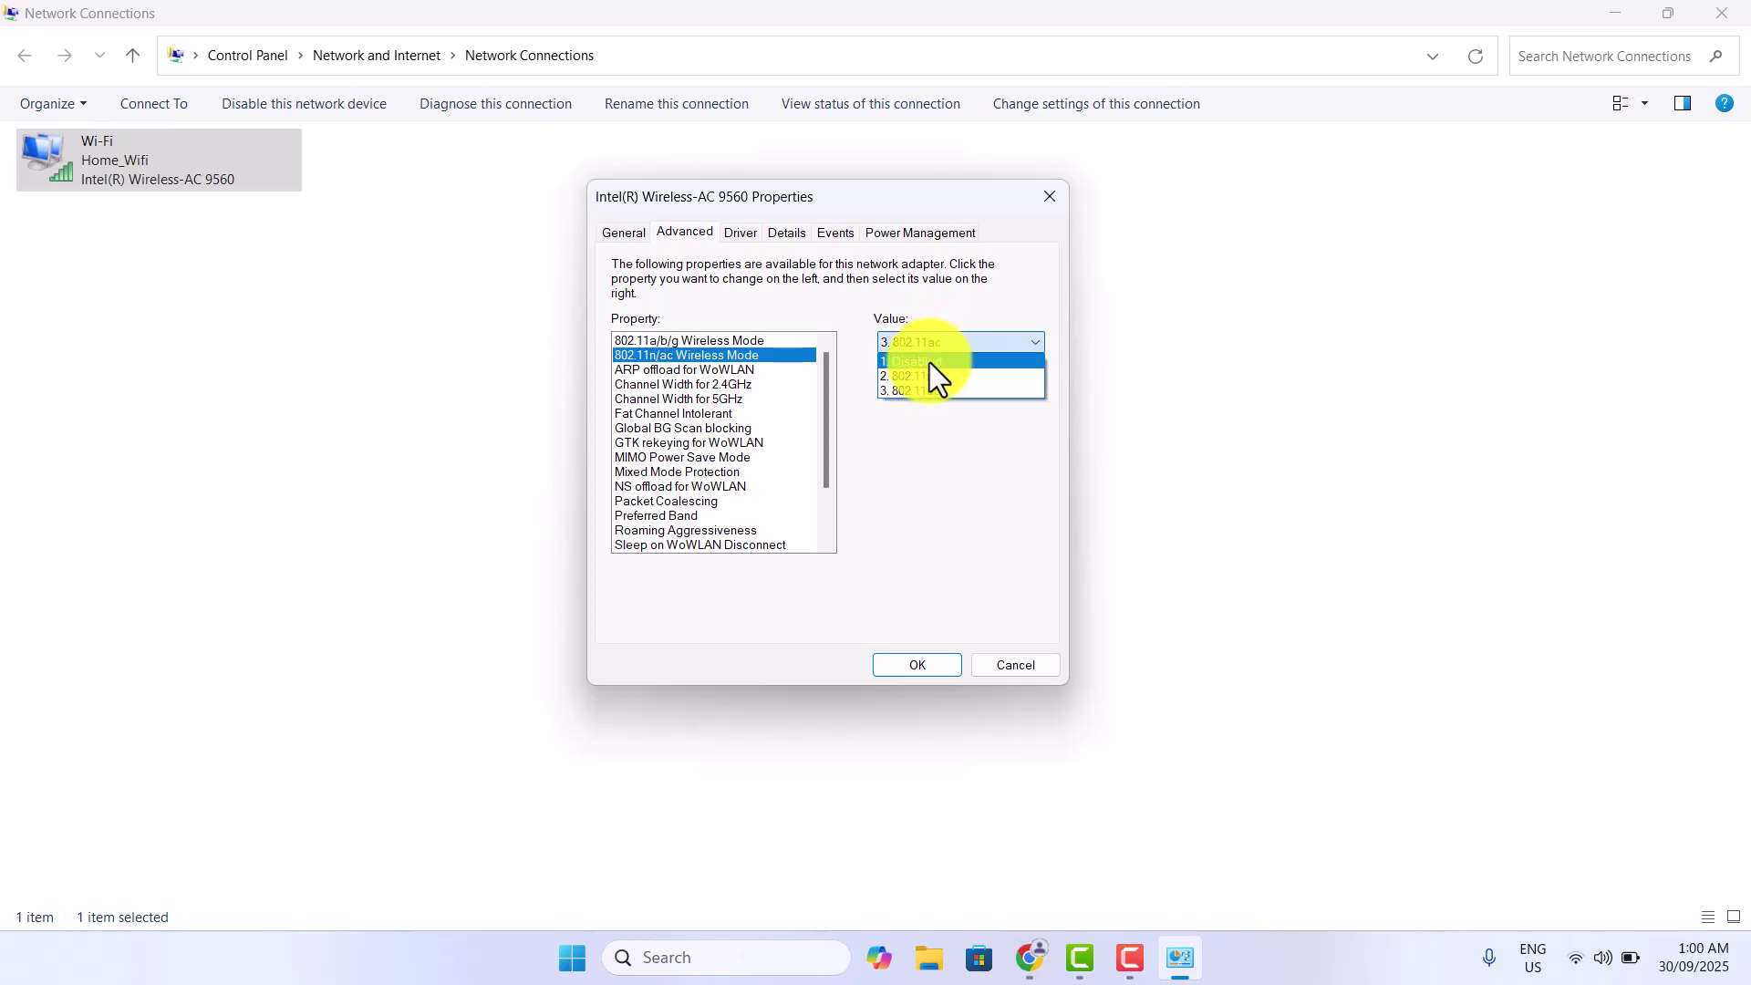
click(929, 363)
scroll(747, 462, down, 1)
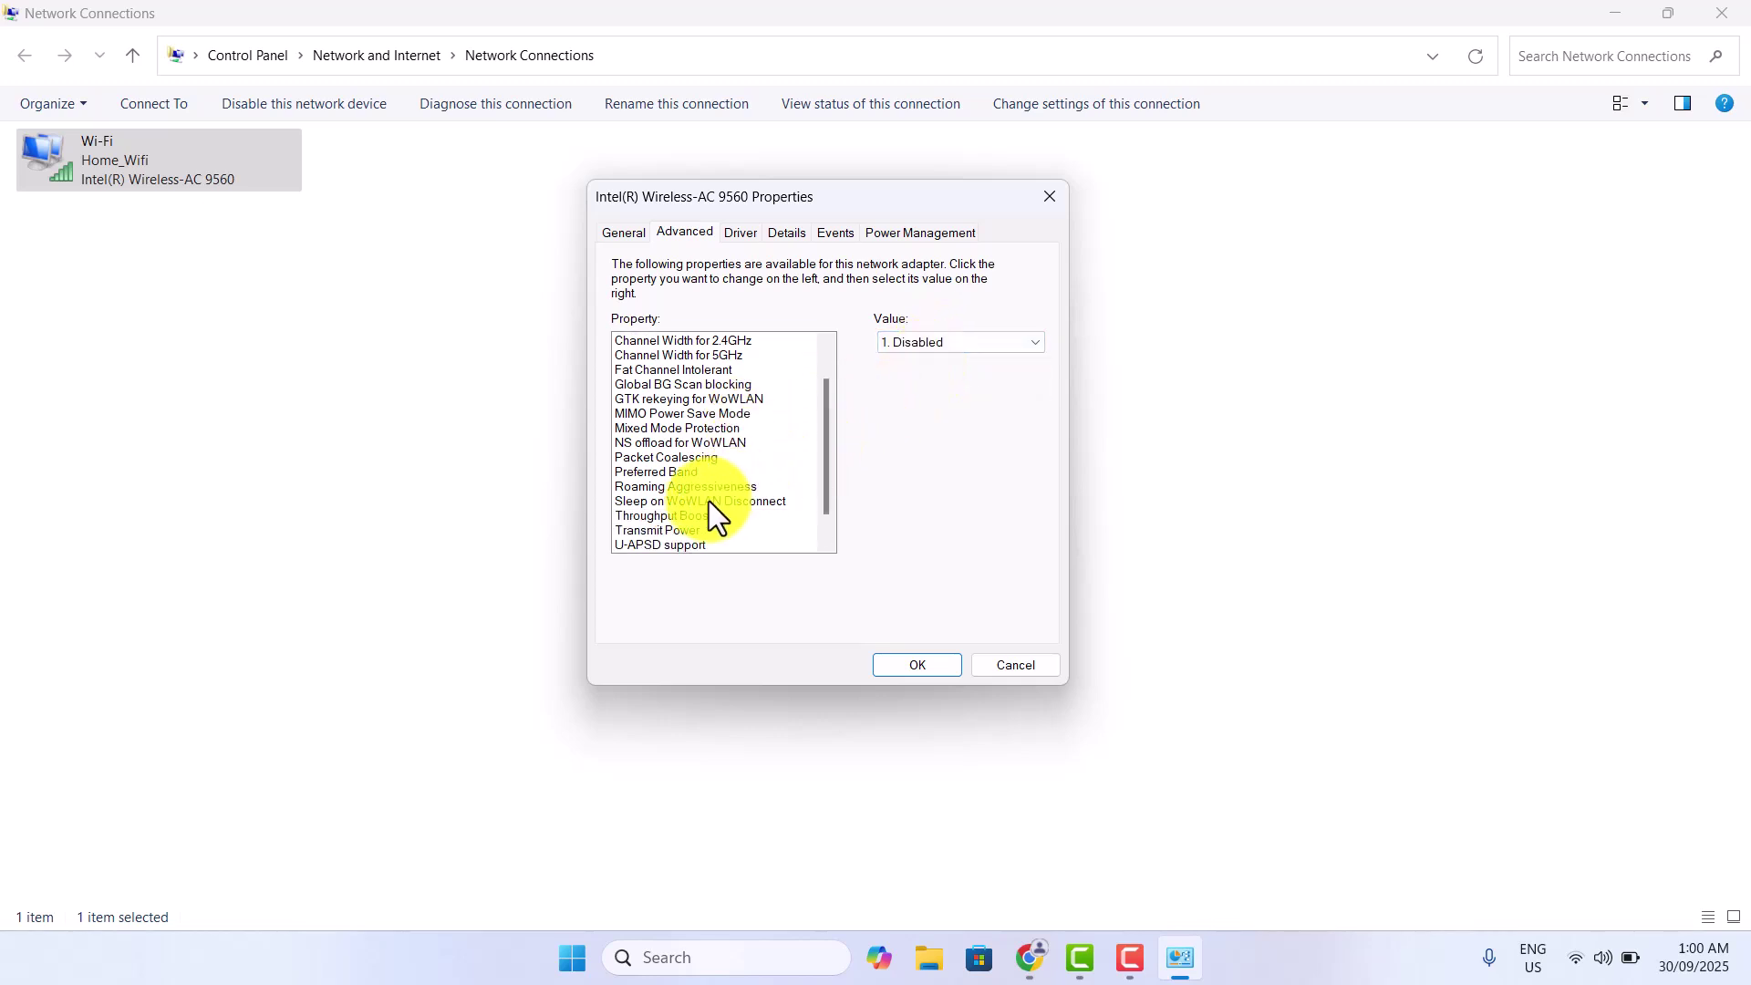
click(703, 486)
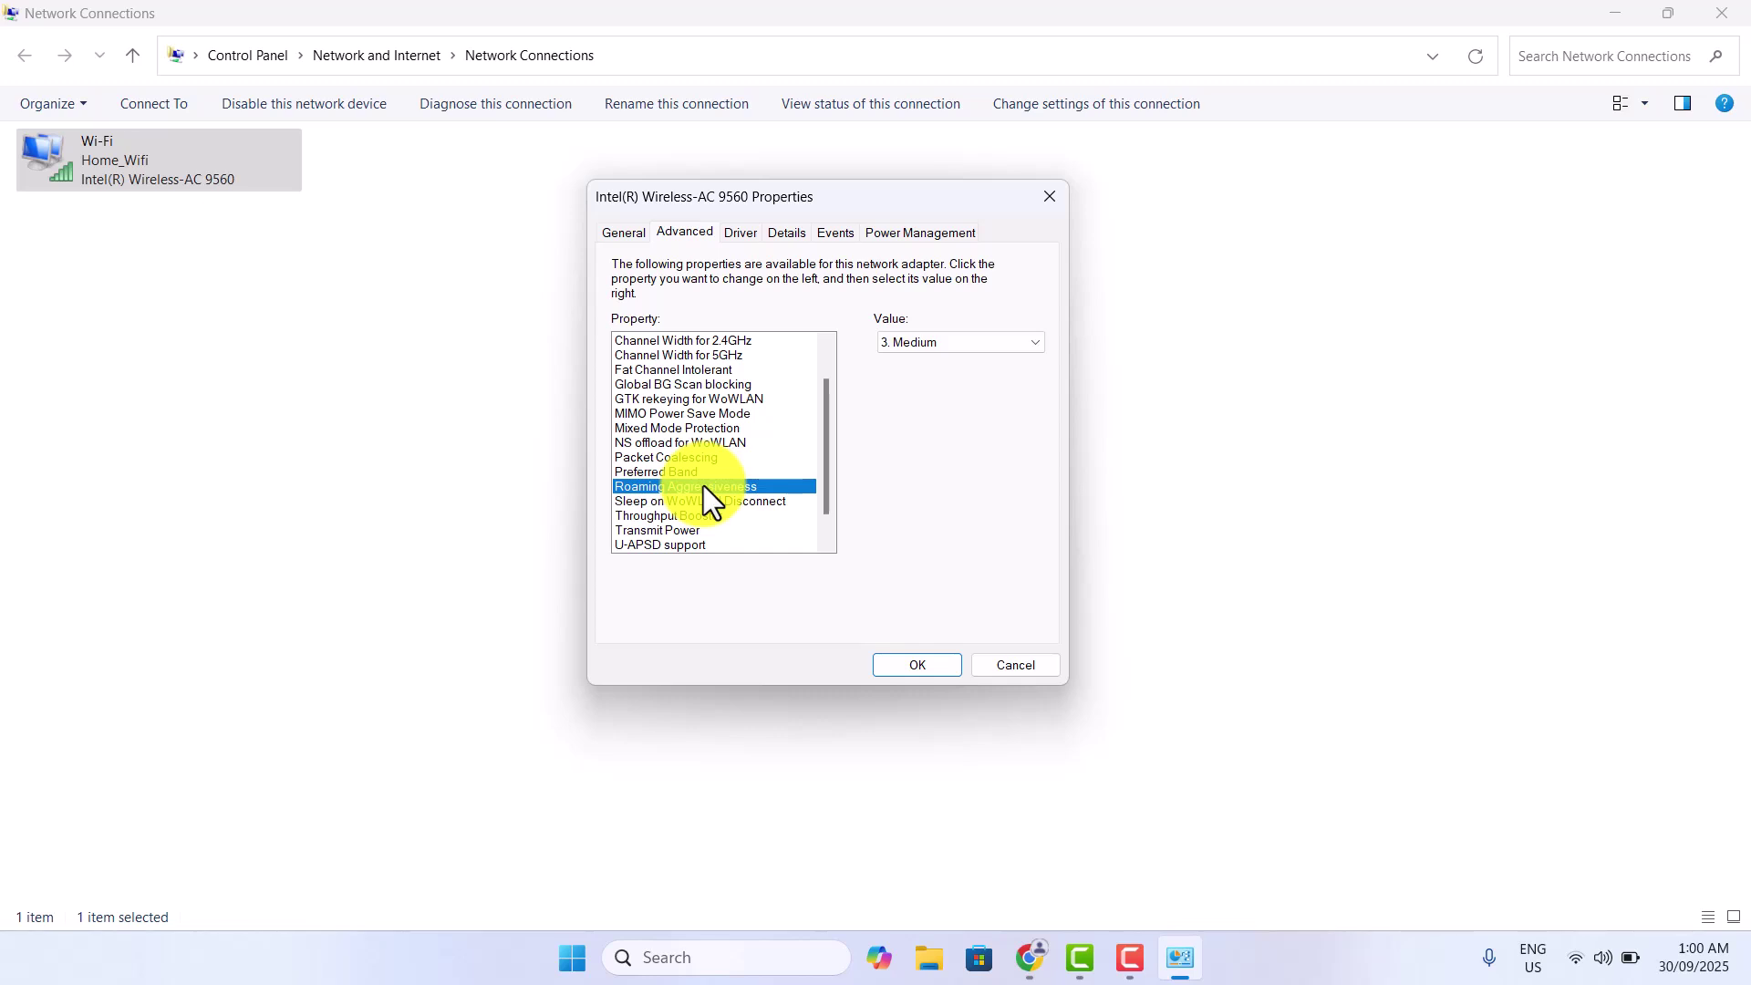
click(938, 342)
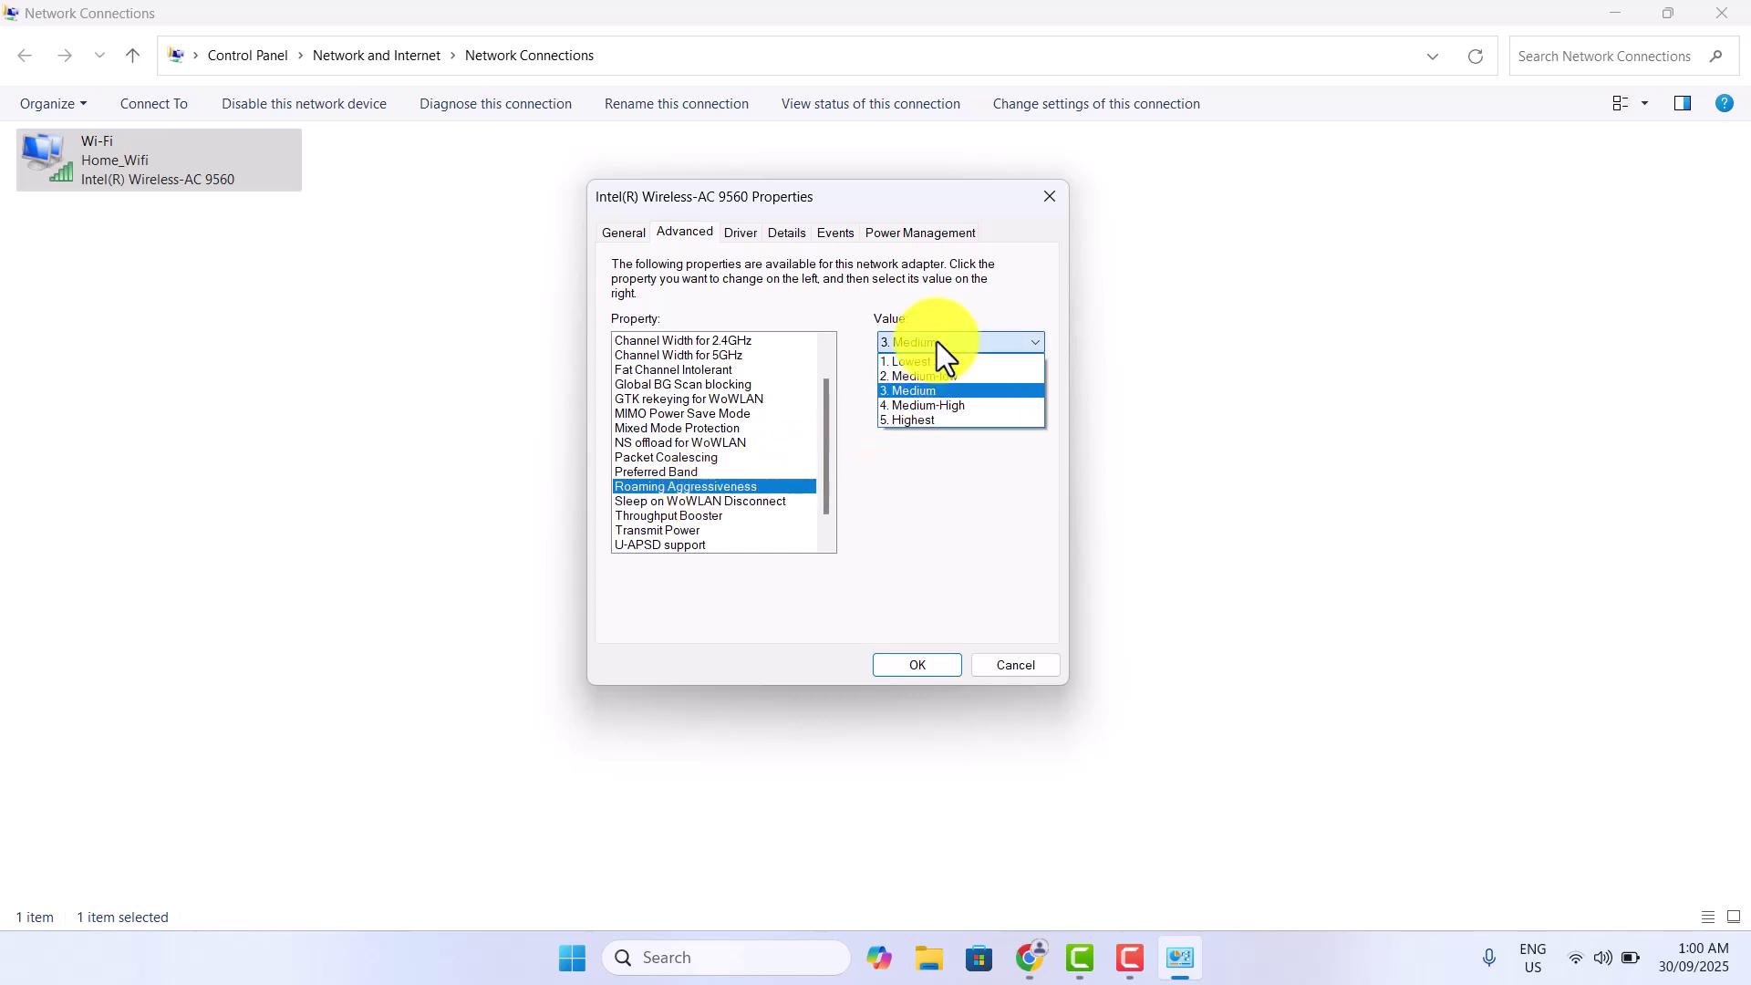
click(931, 362)
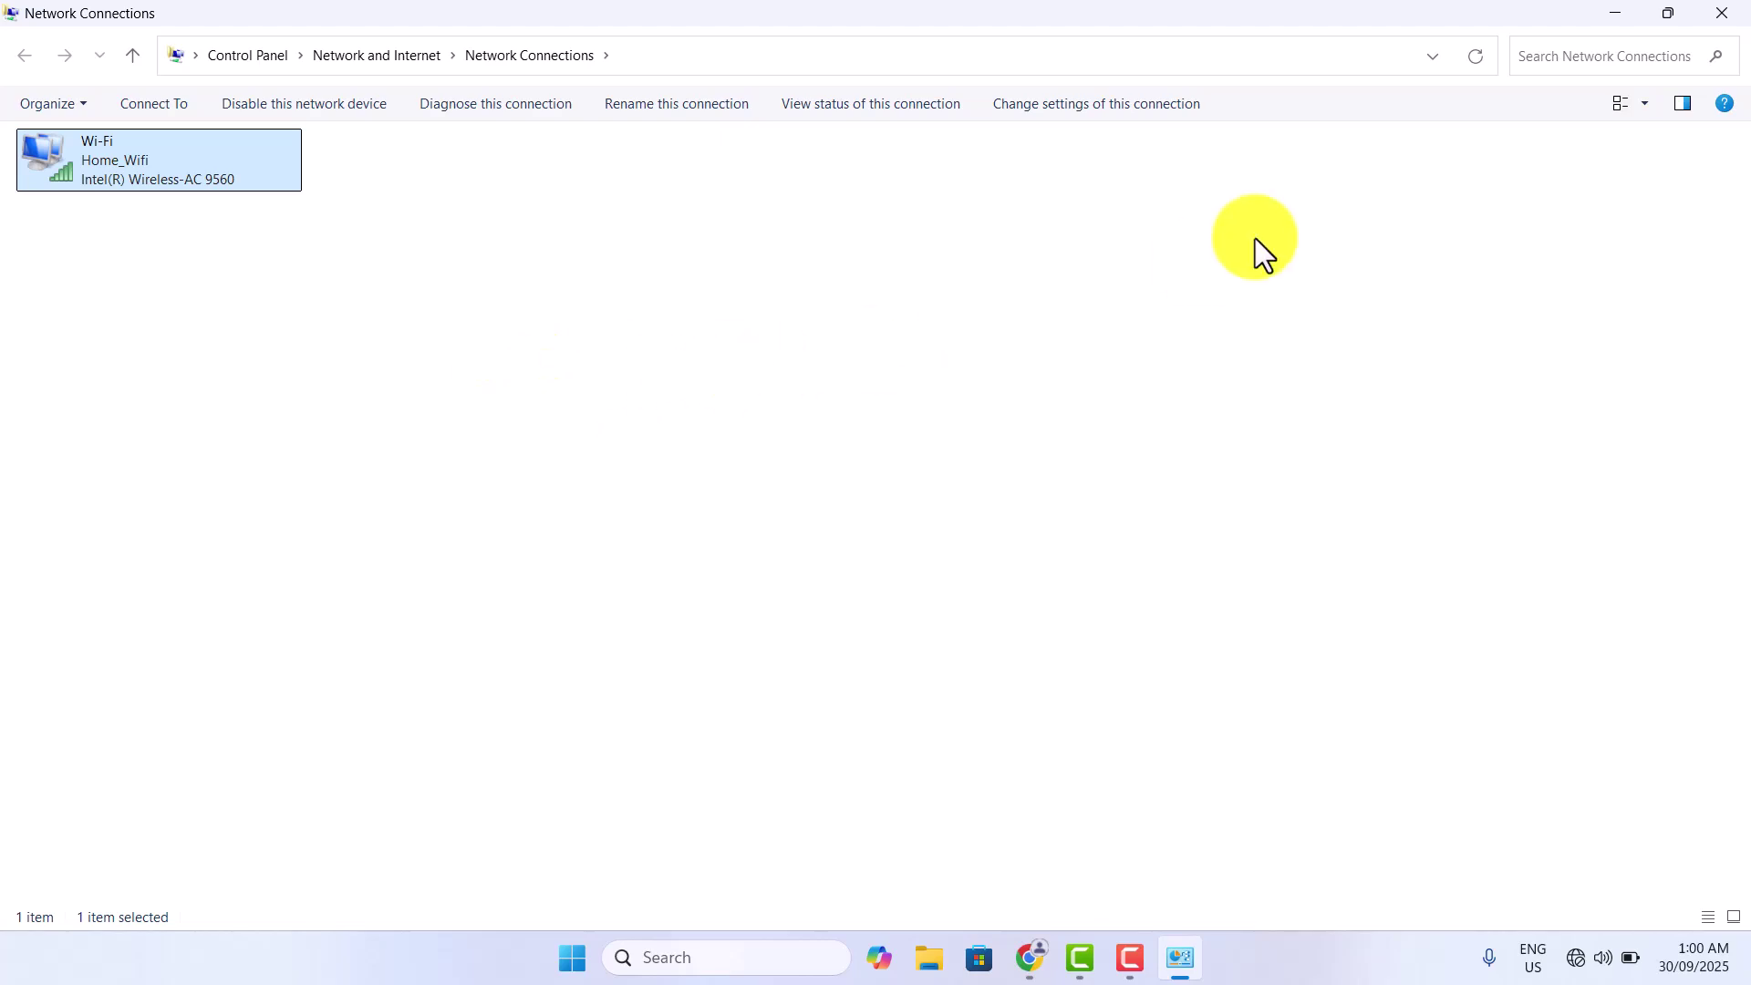
Minimize Network Connections, refresh the desktop, and open the Start button's Win+X menu.
click(1613, 16)
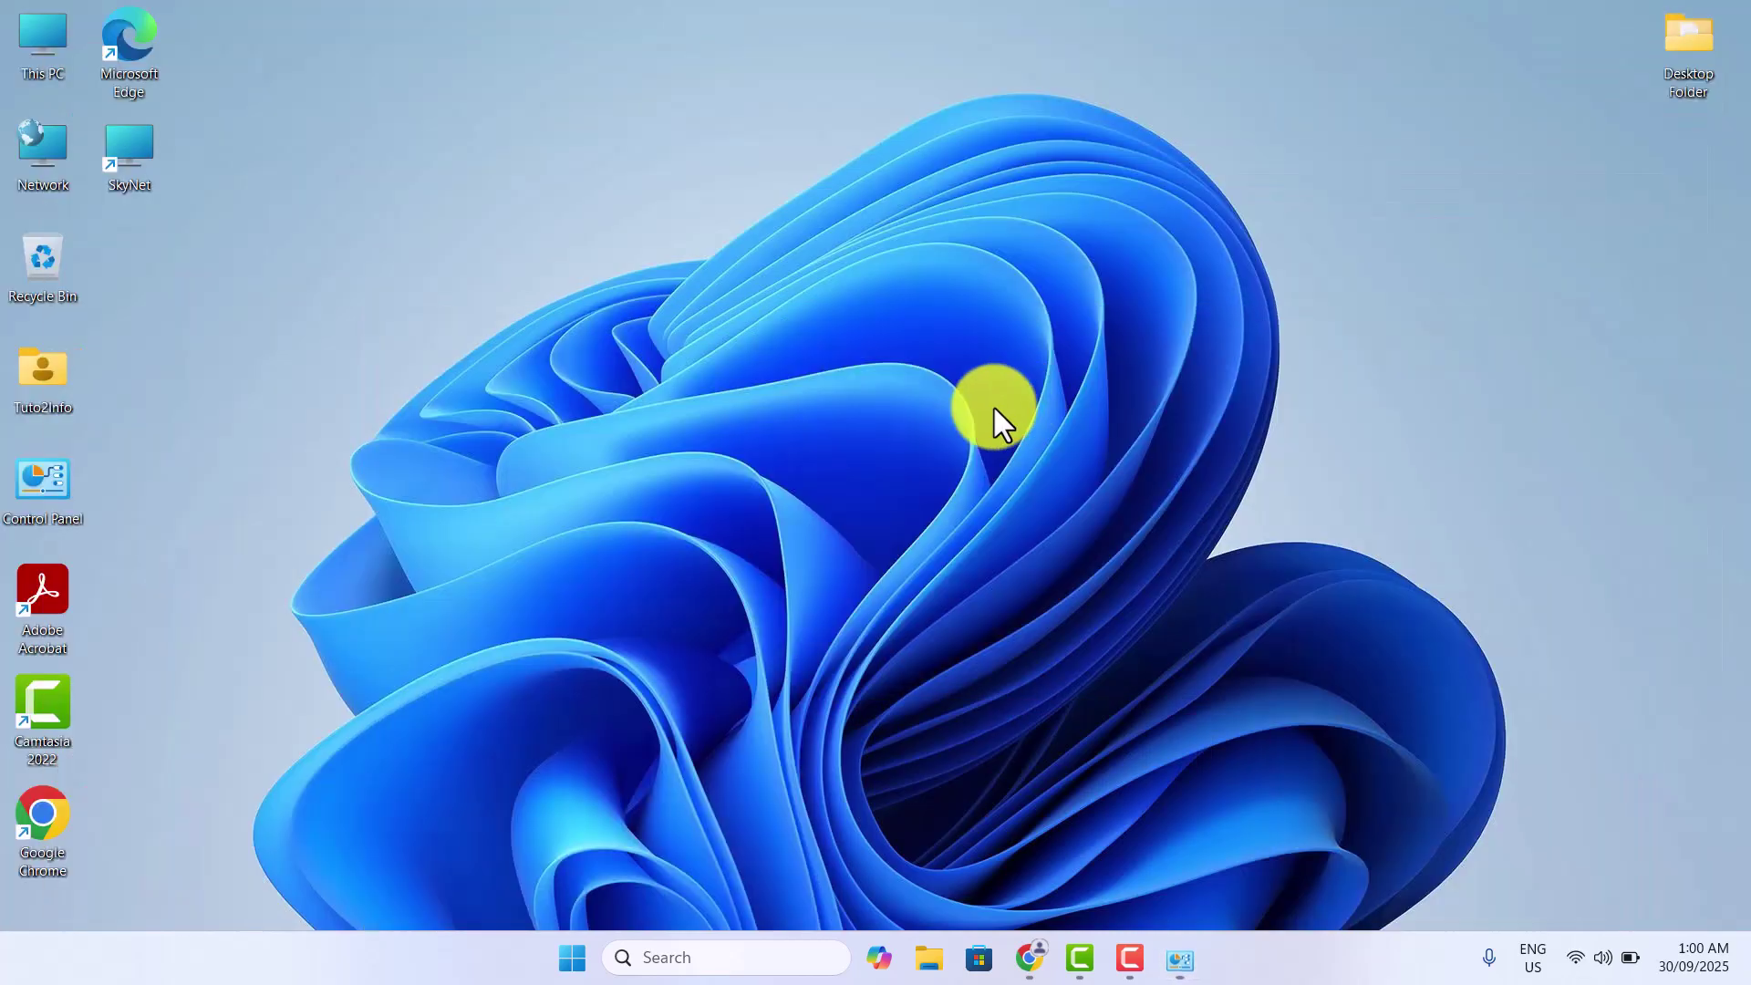
right_click(820, 348)
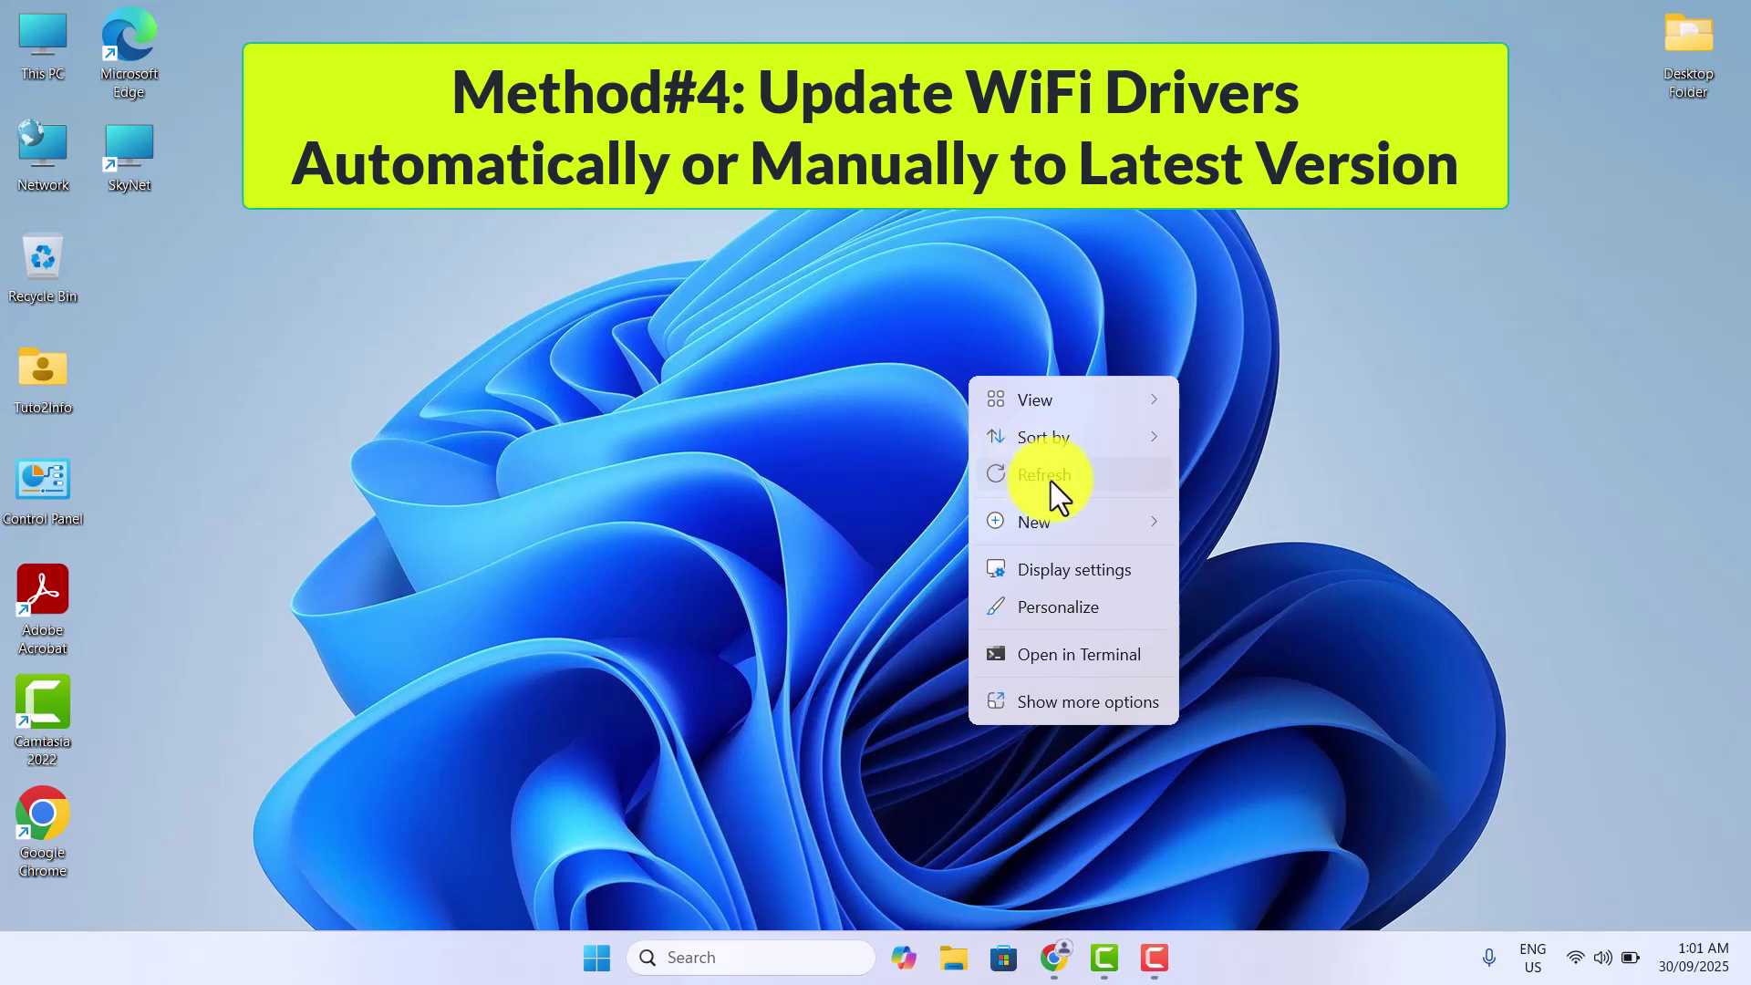
click(1052, 480)
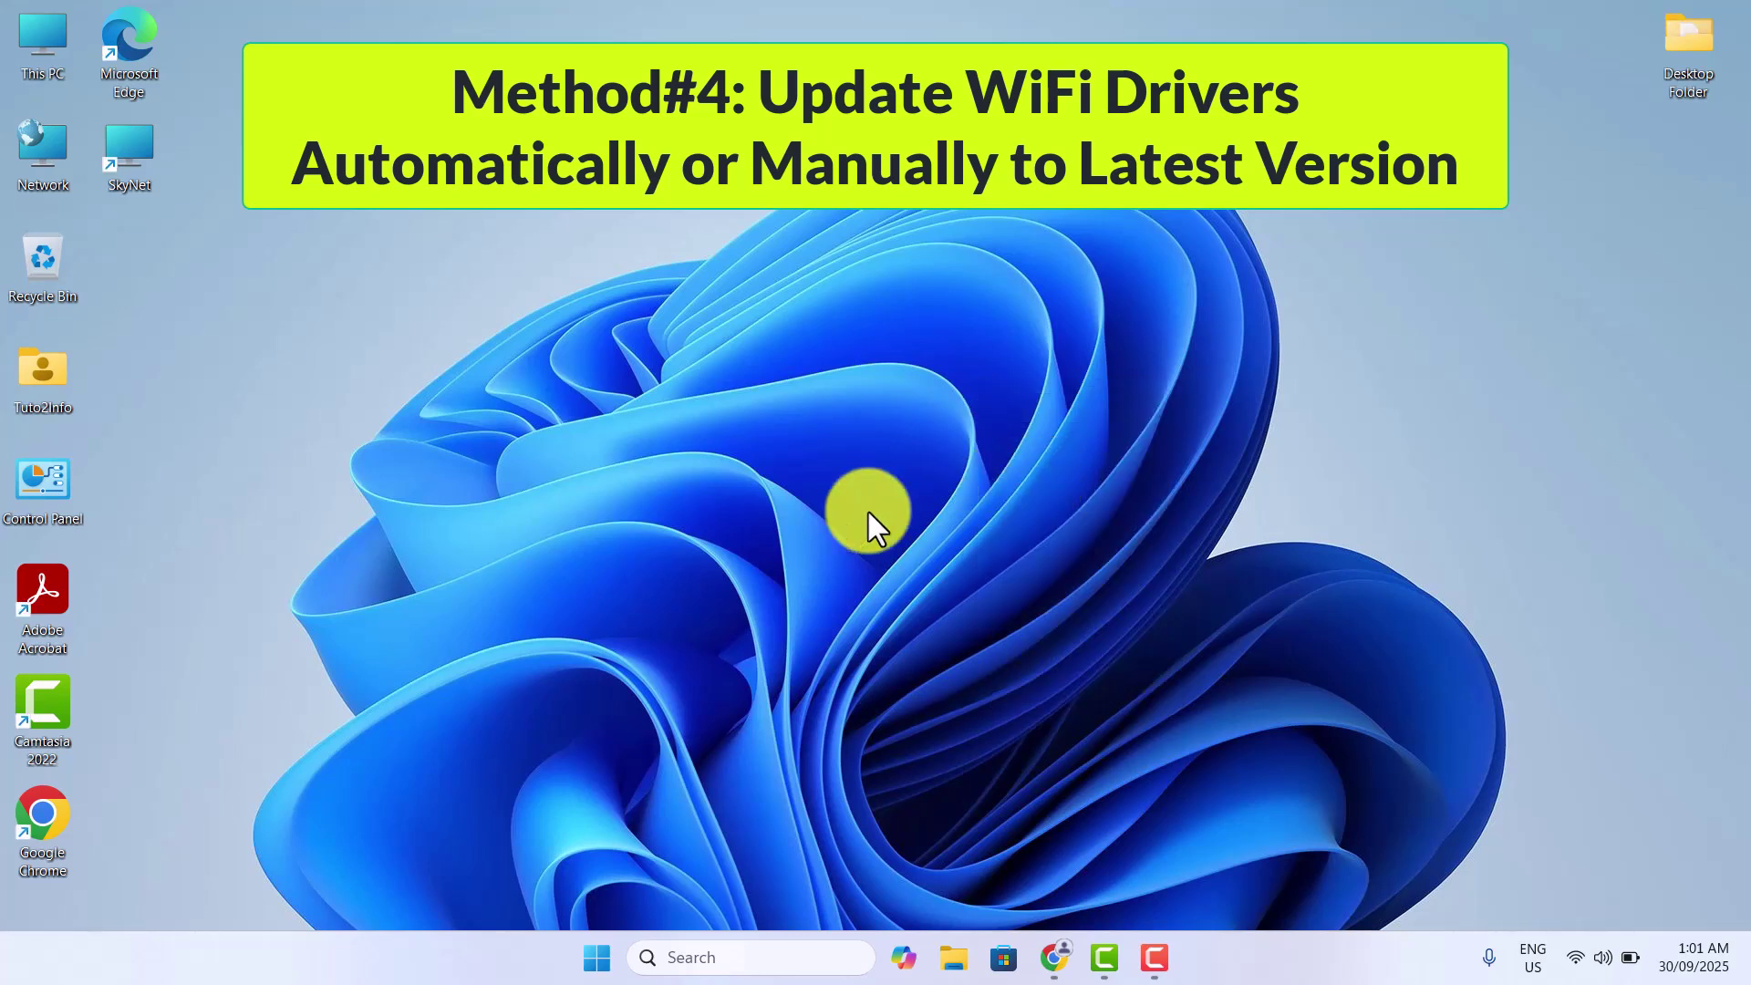
right_click(598, 968)
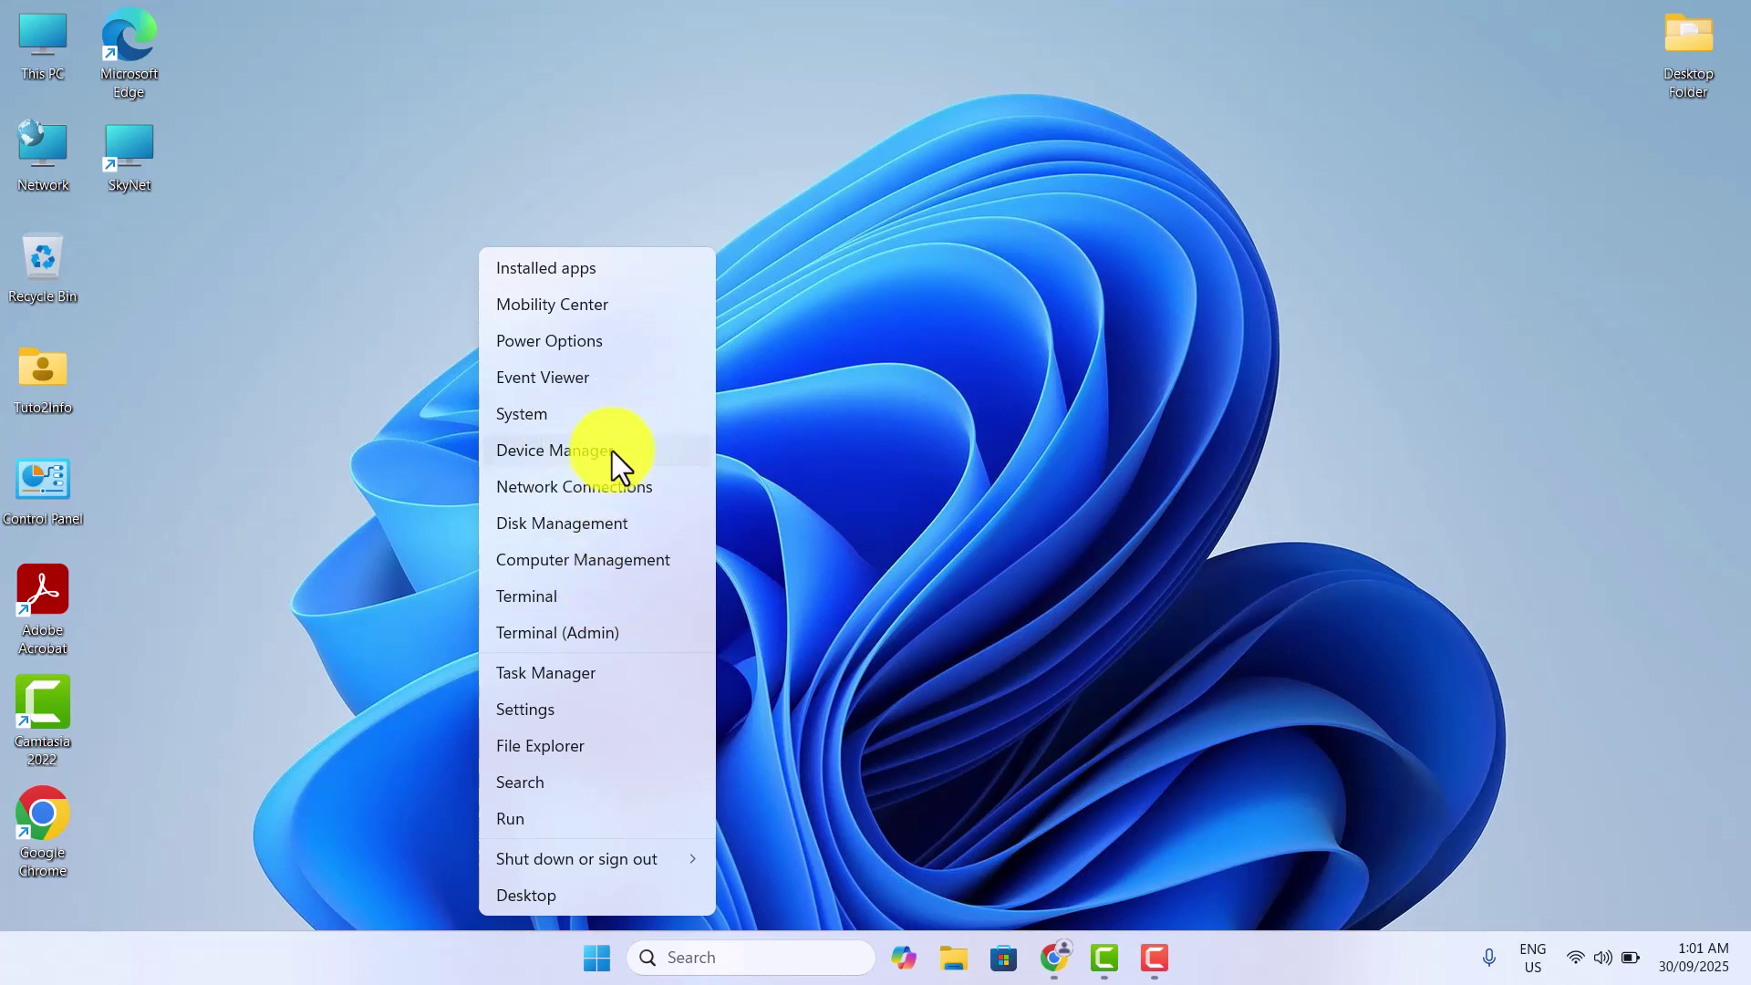
Open Device Manager and select the Intel(R) Wireless-AC 9560 under Network adapters.
click(611, 449)
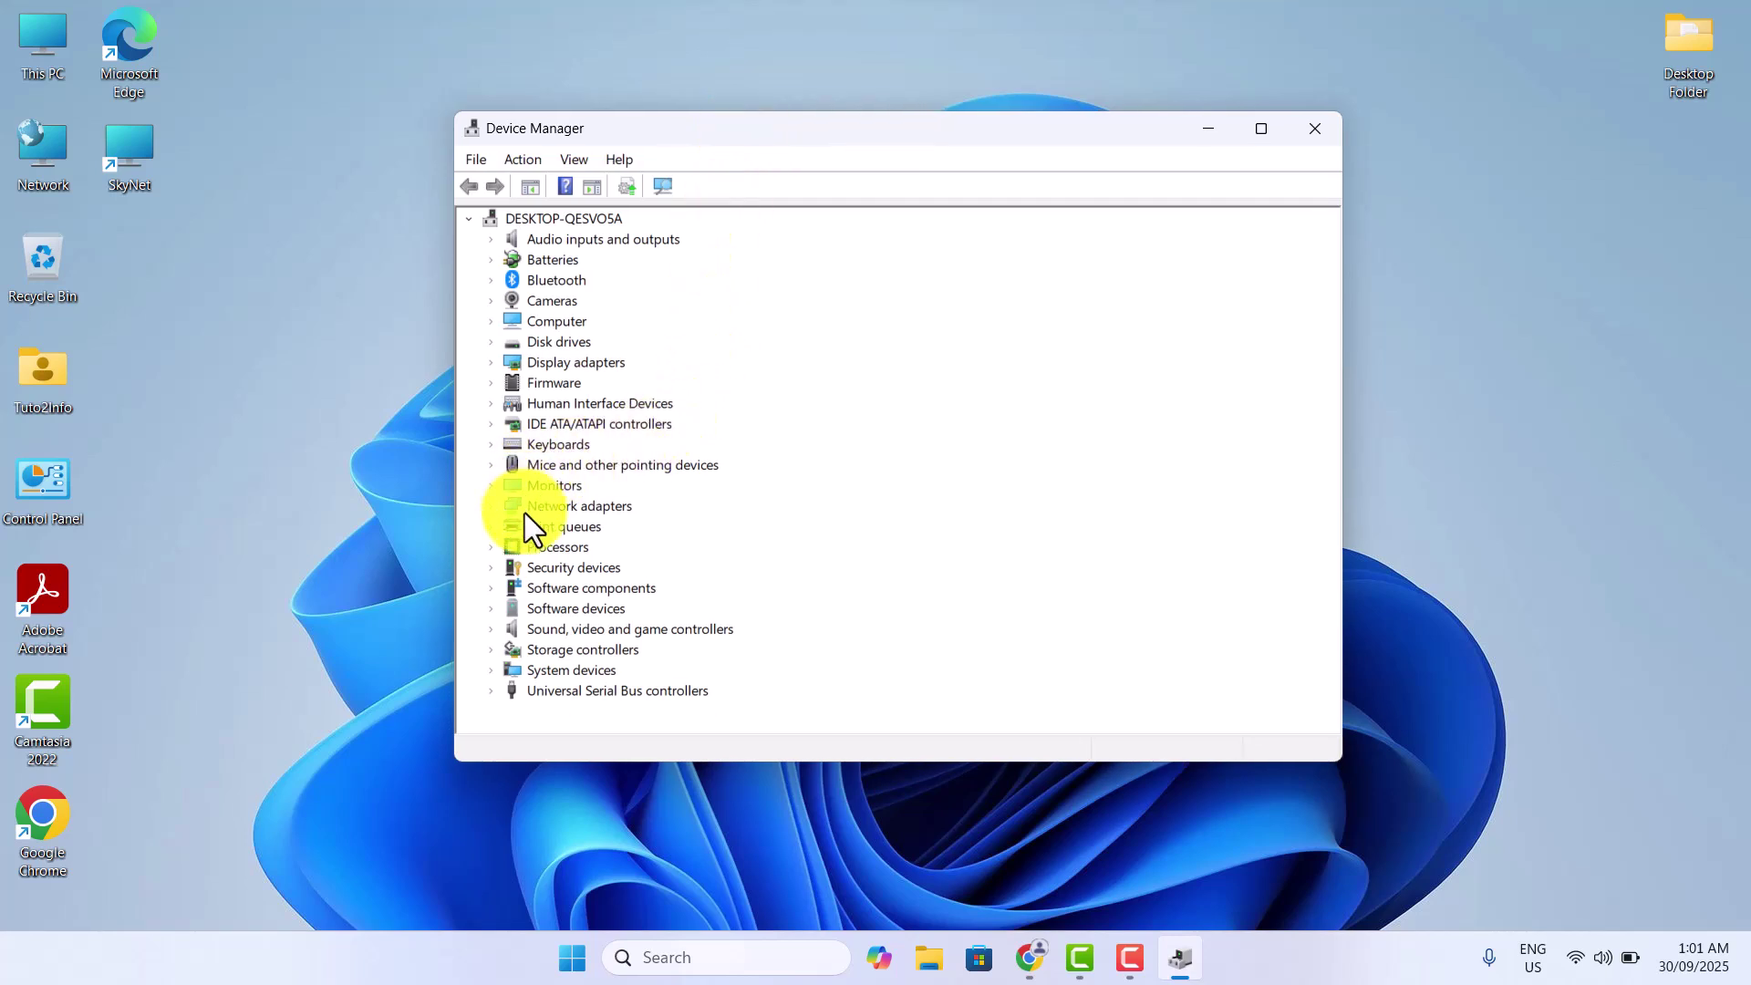
click(524, 511)
click(491, 507)
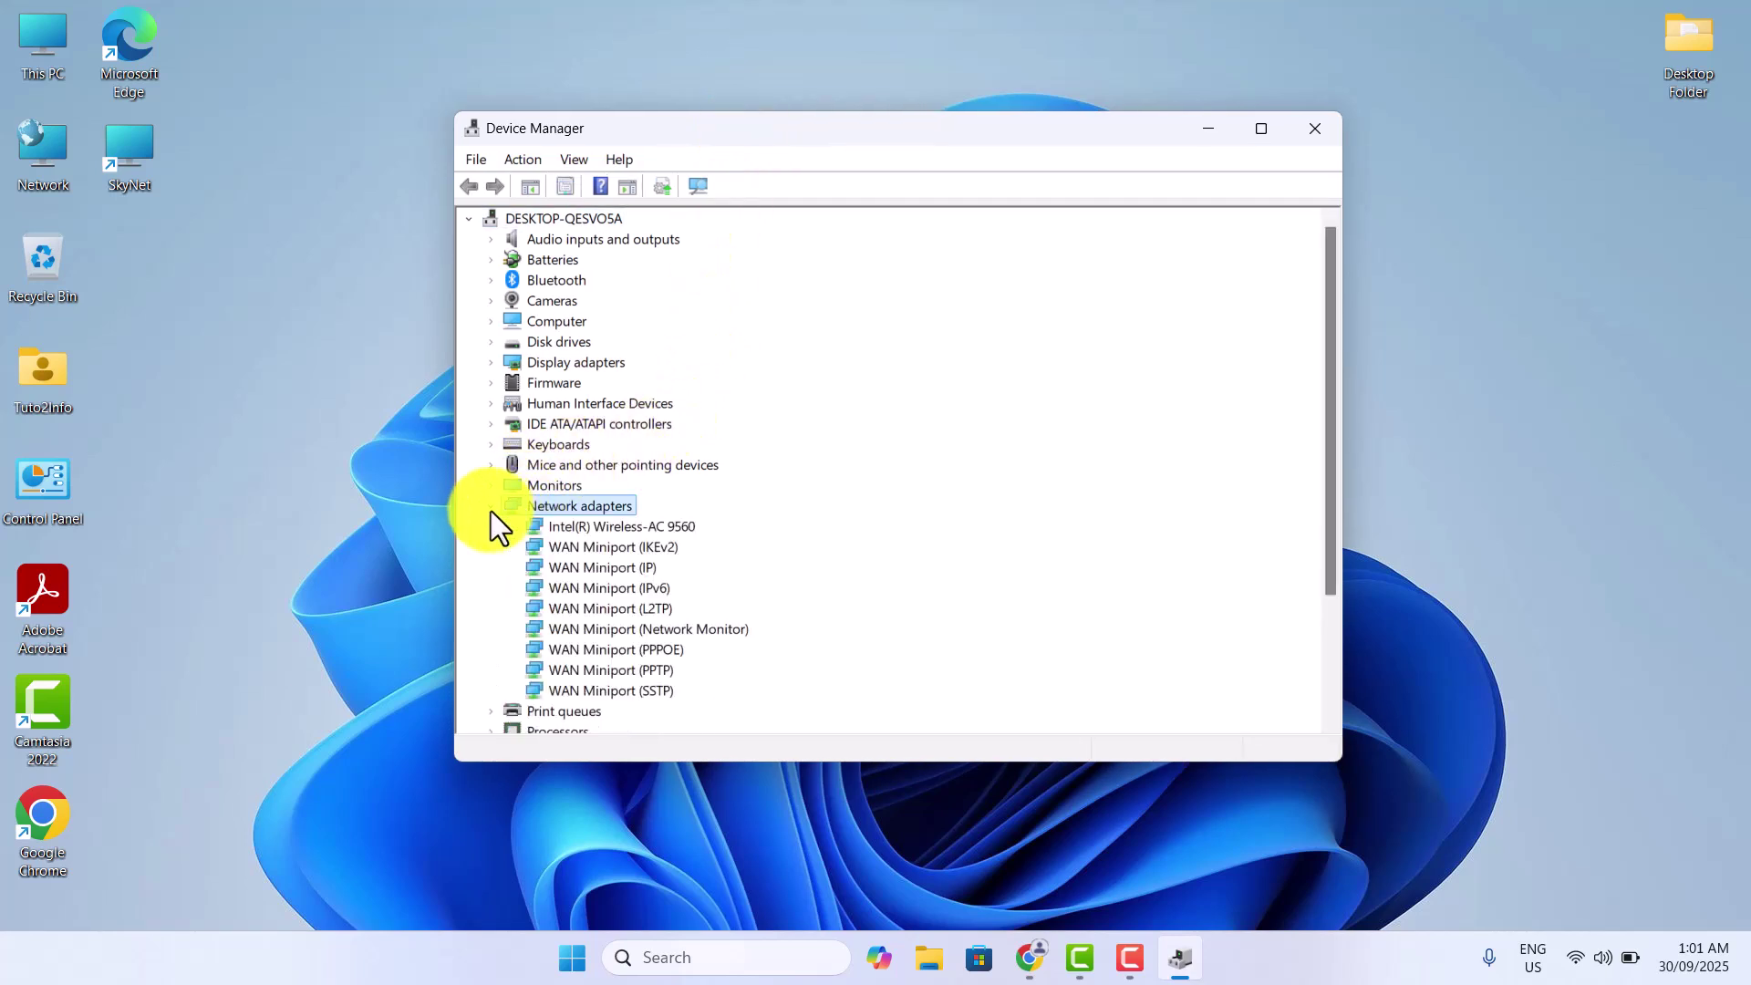
click(651, 529)
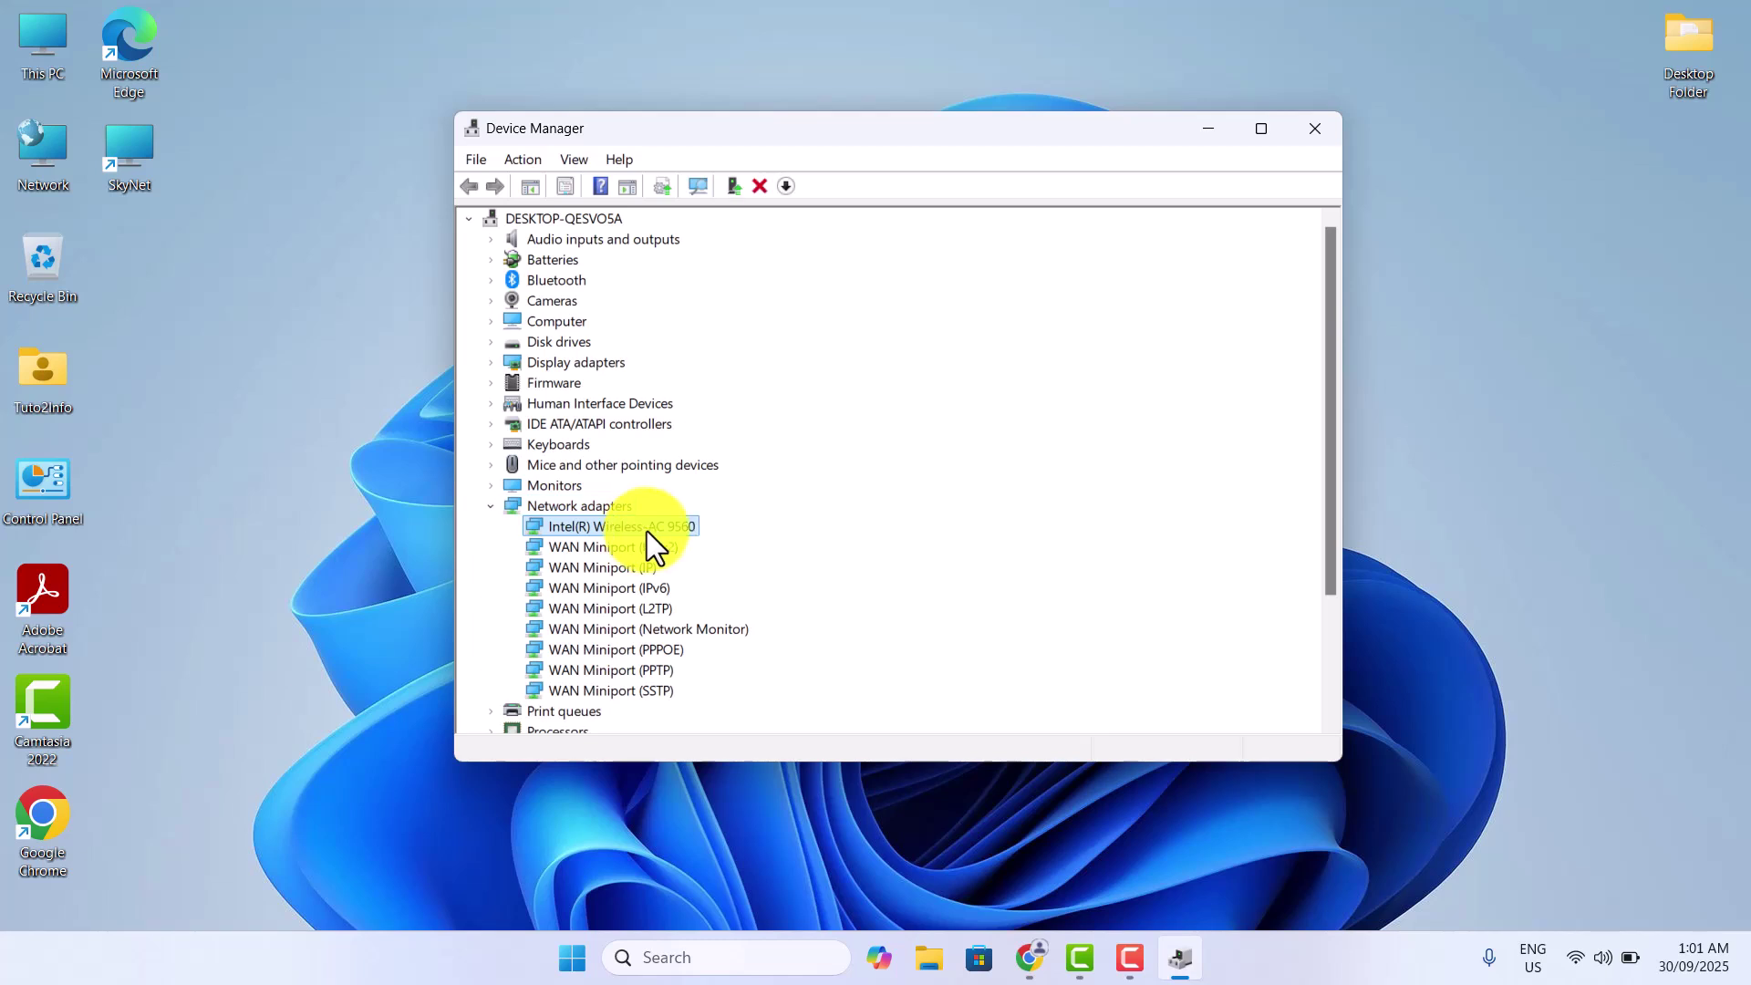
Search automatically for an updated driver, then close the wizard reporting the best driver installed.
right_click(670, 527)
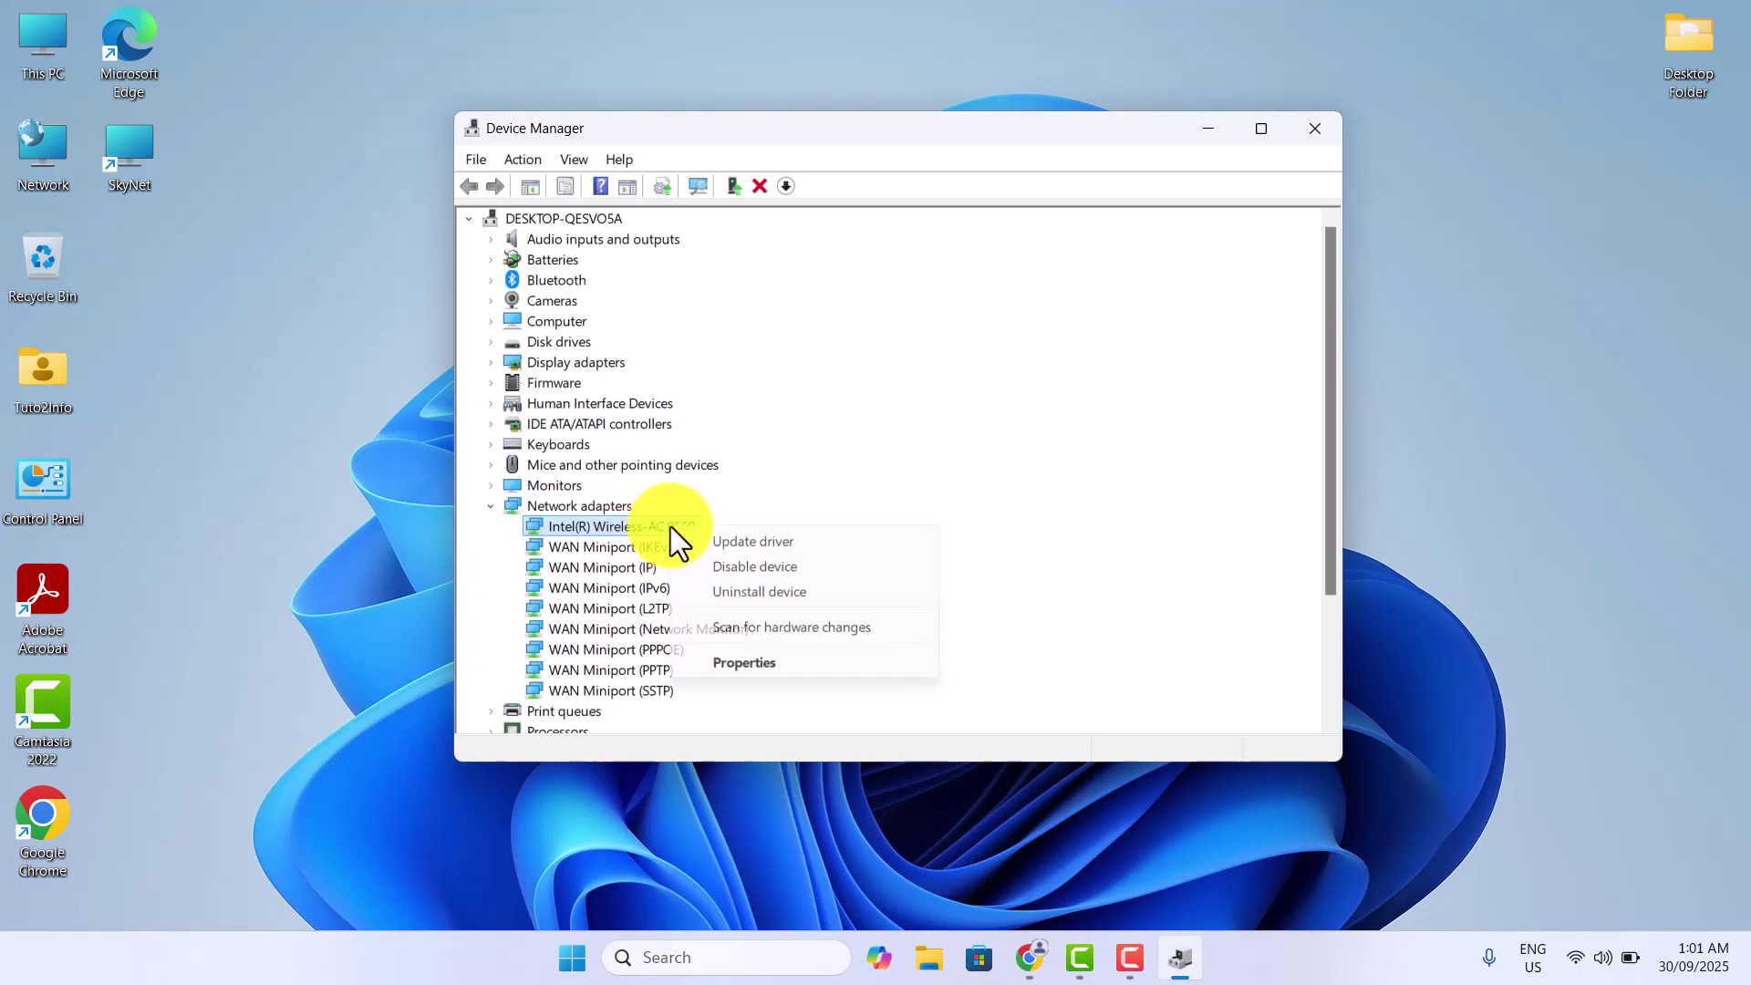
click(783, 543)
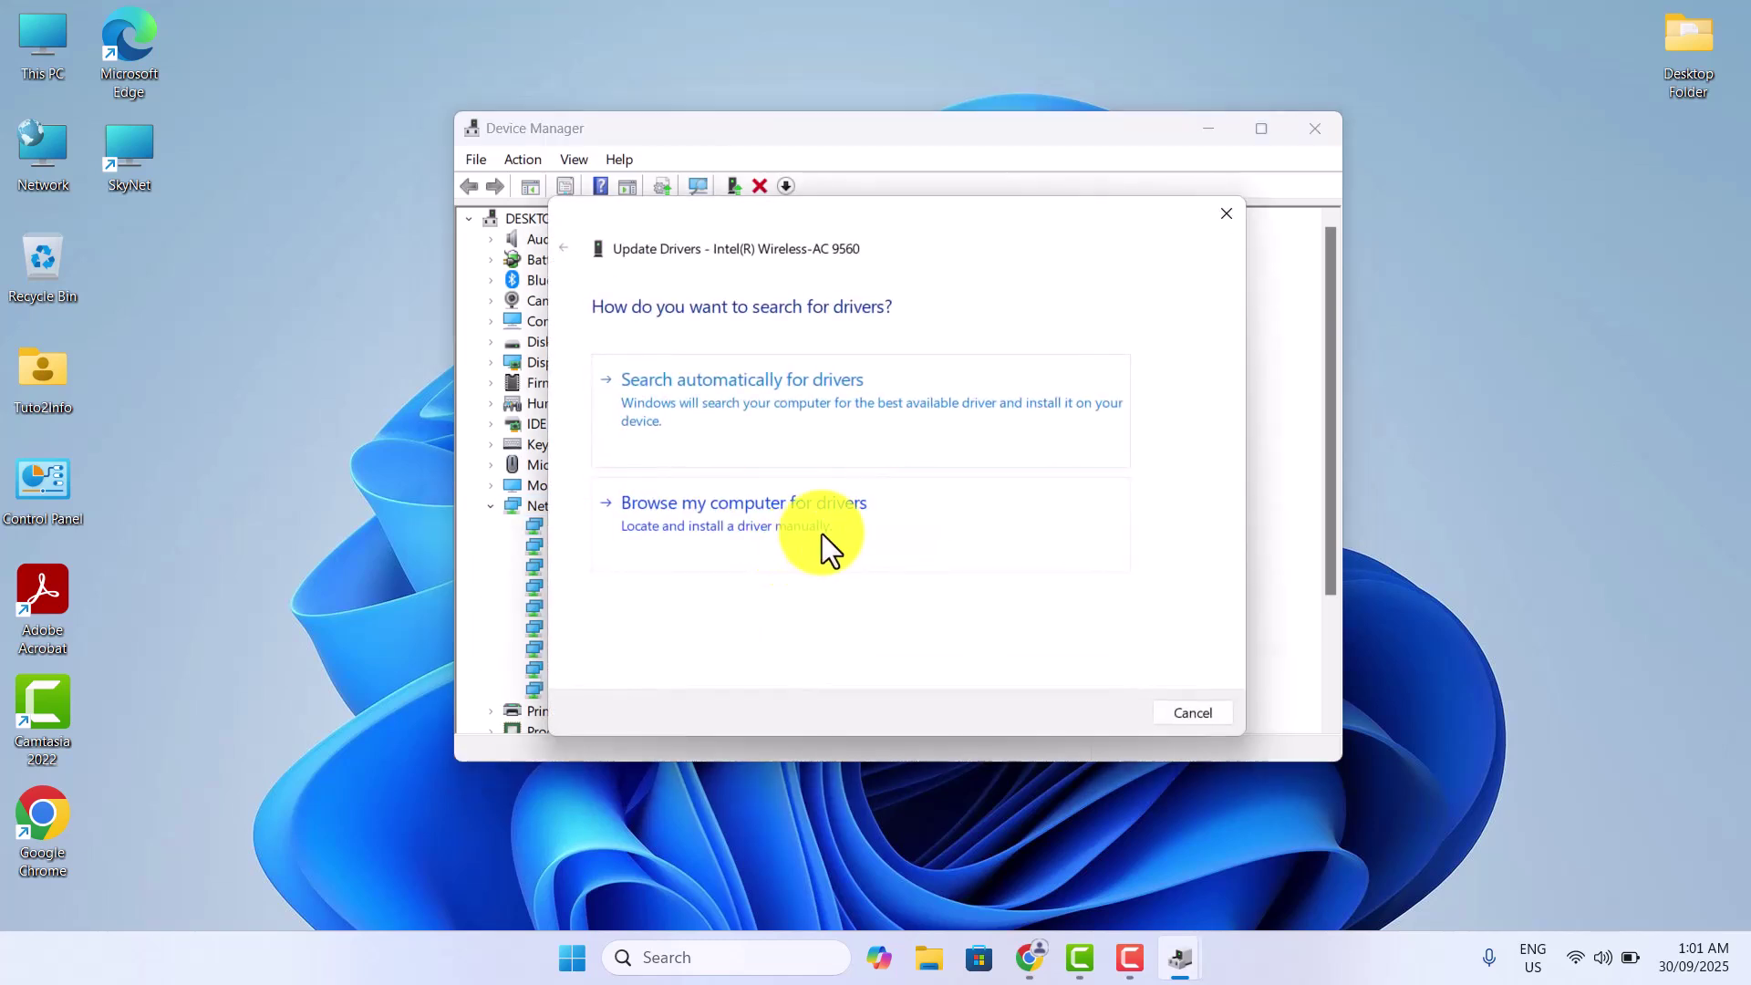
click(824, 402)
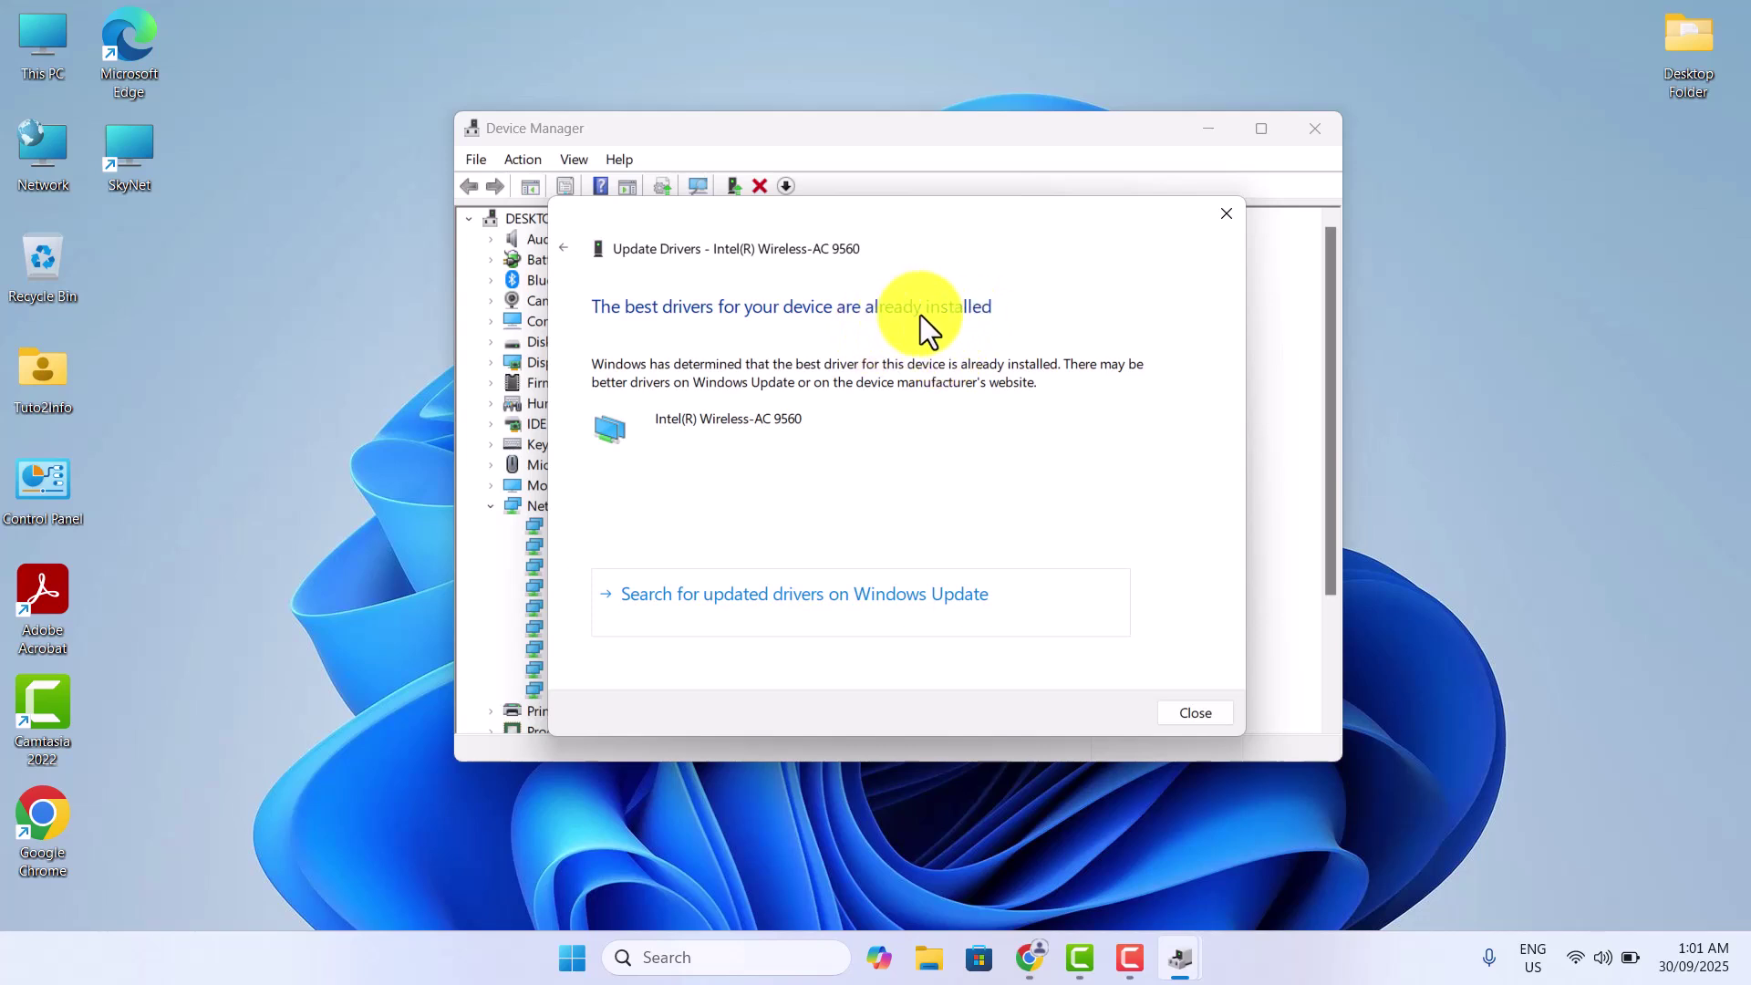
click(1228, 215)
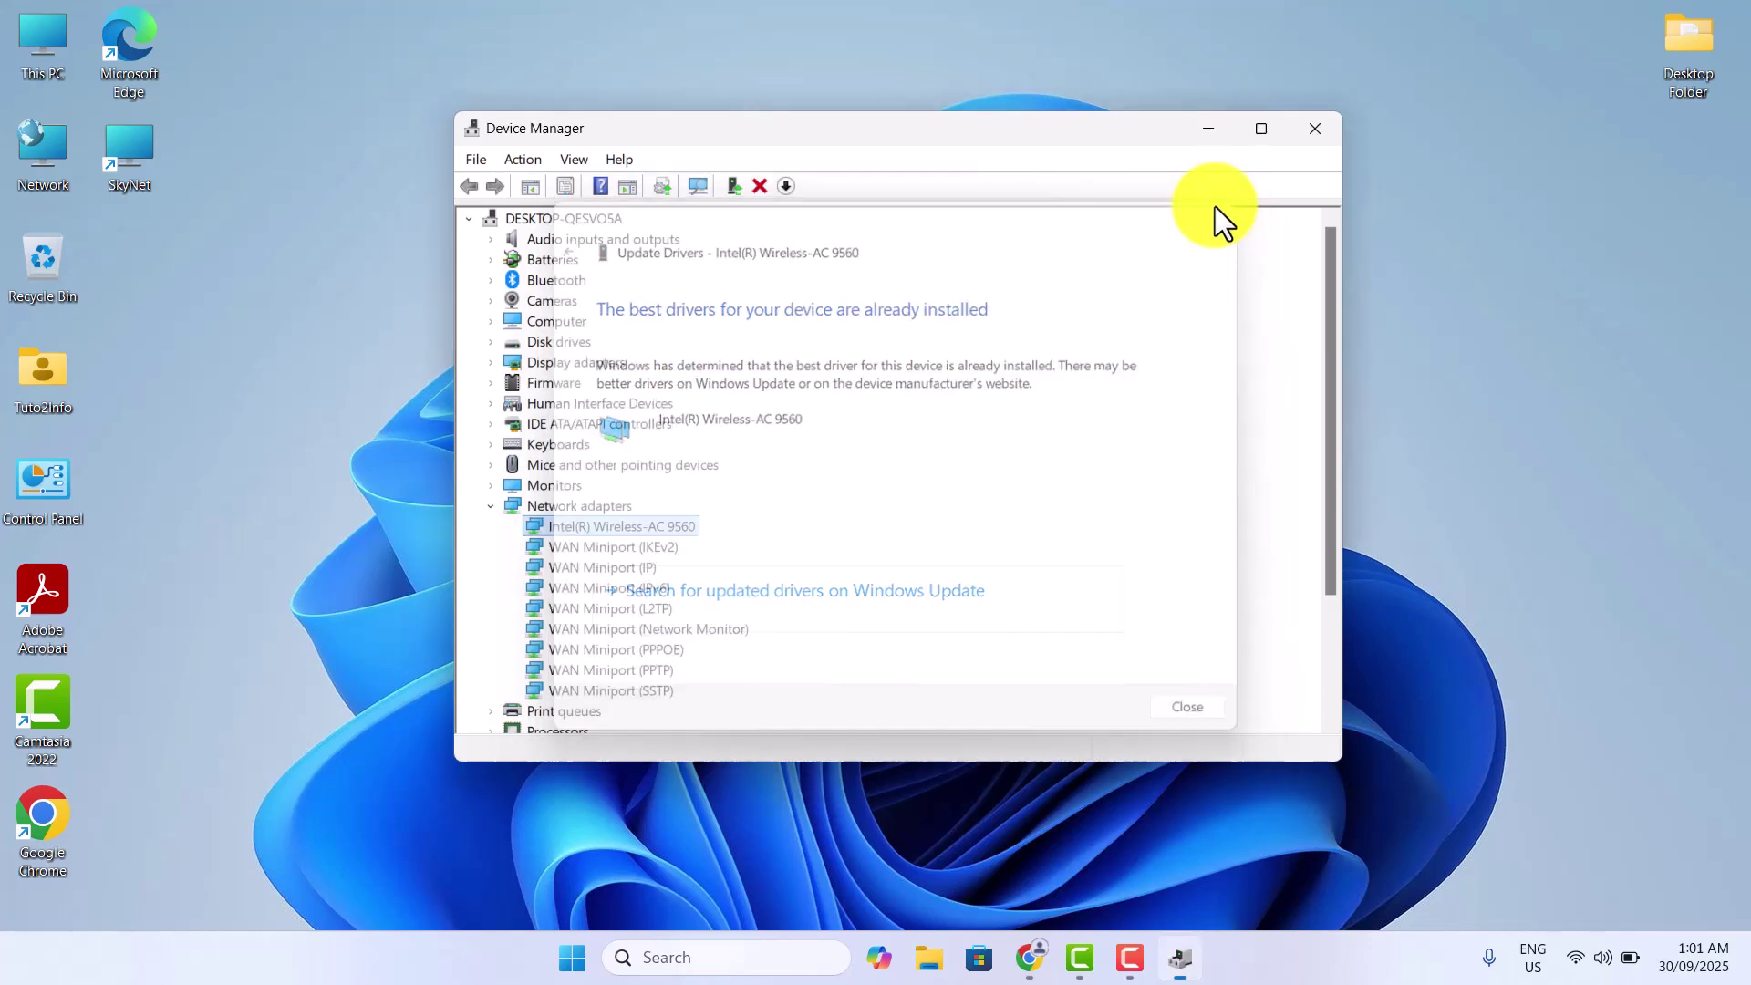
Bring the Chrome search results back into view and dismiss the search suggestions.
click(1212, 130)
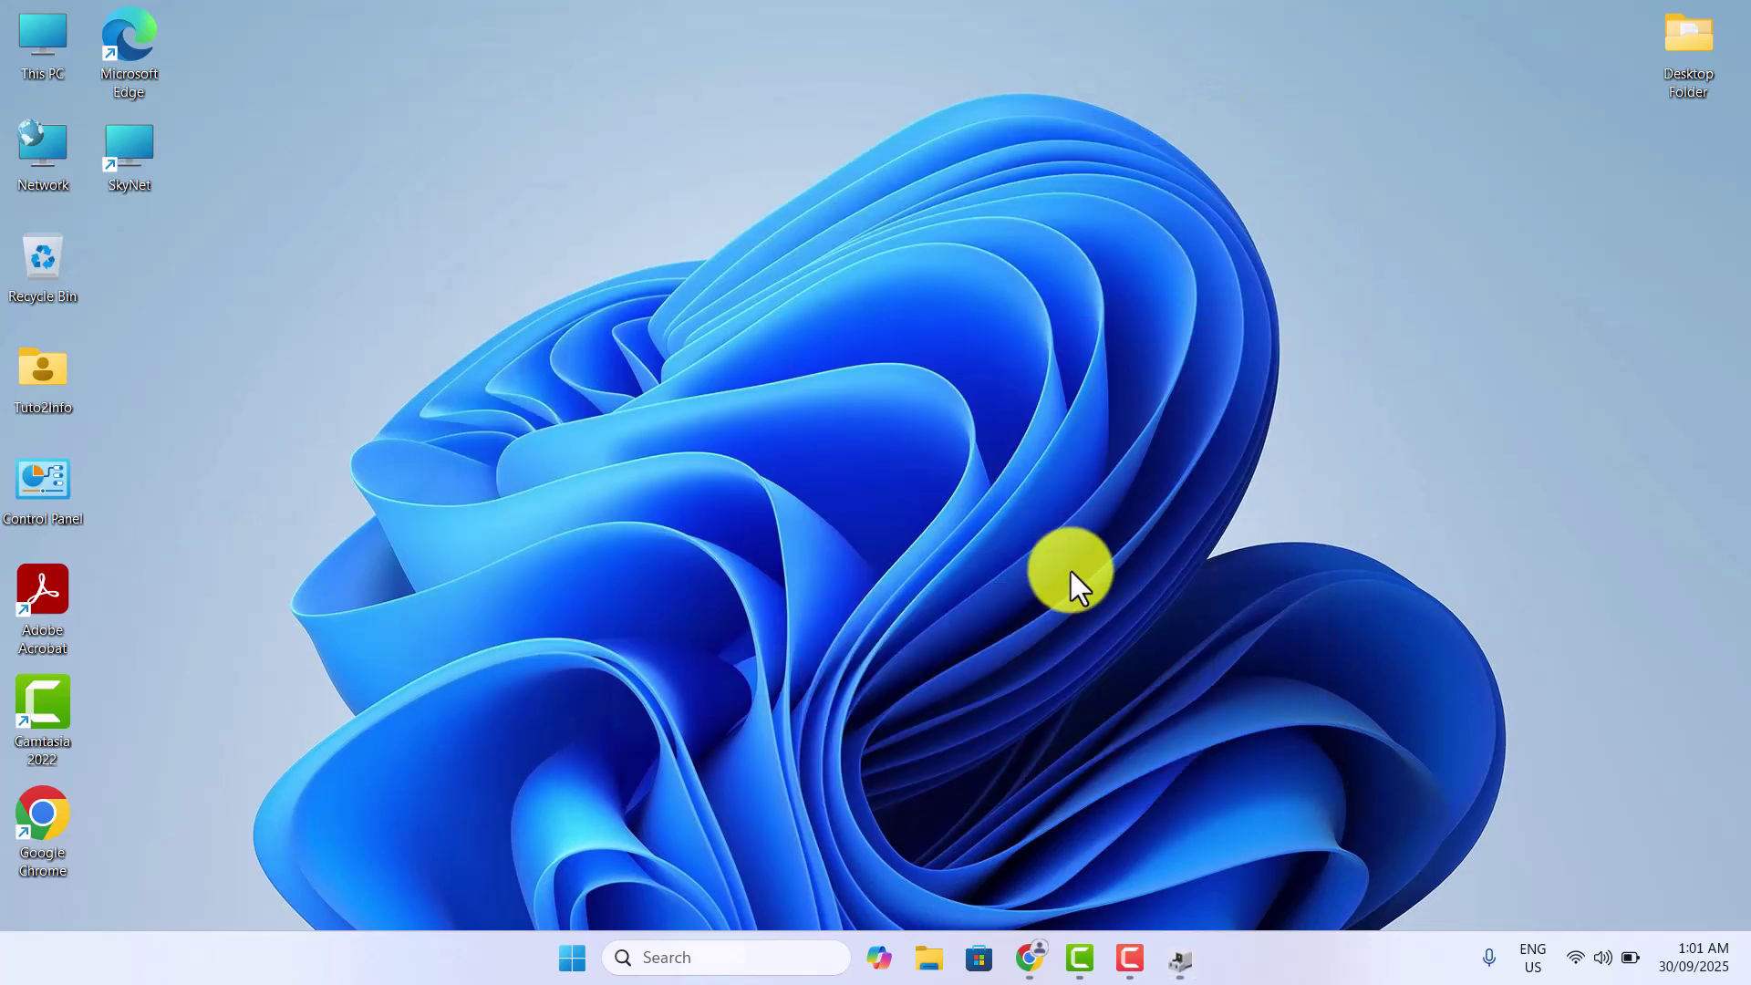
click(1032, 959)
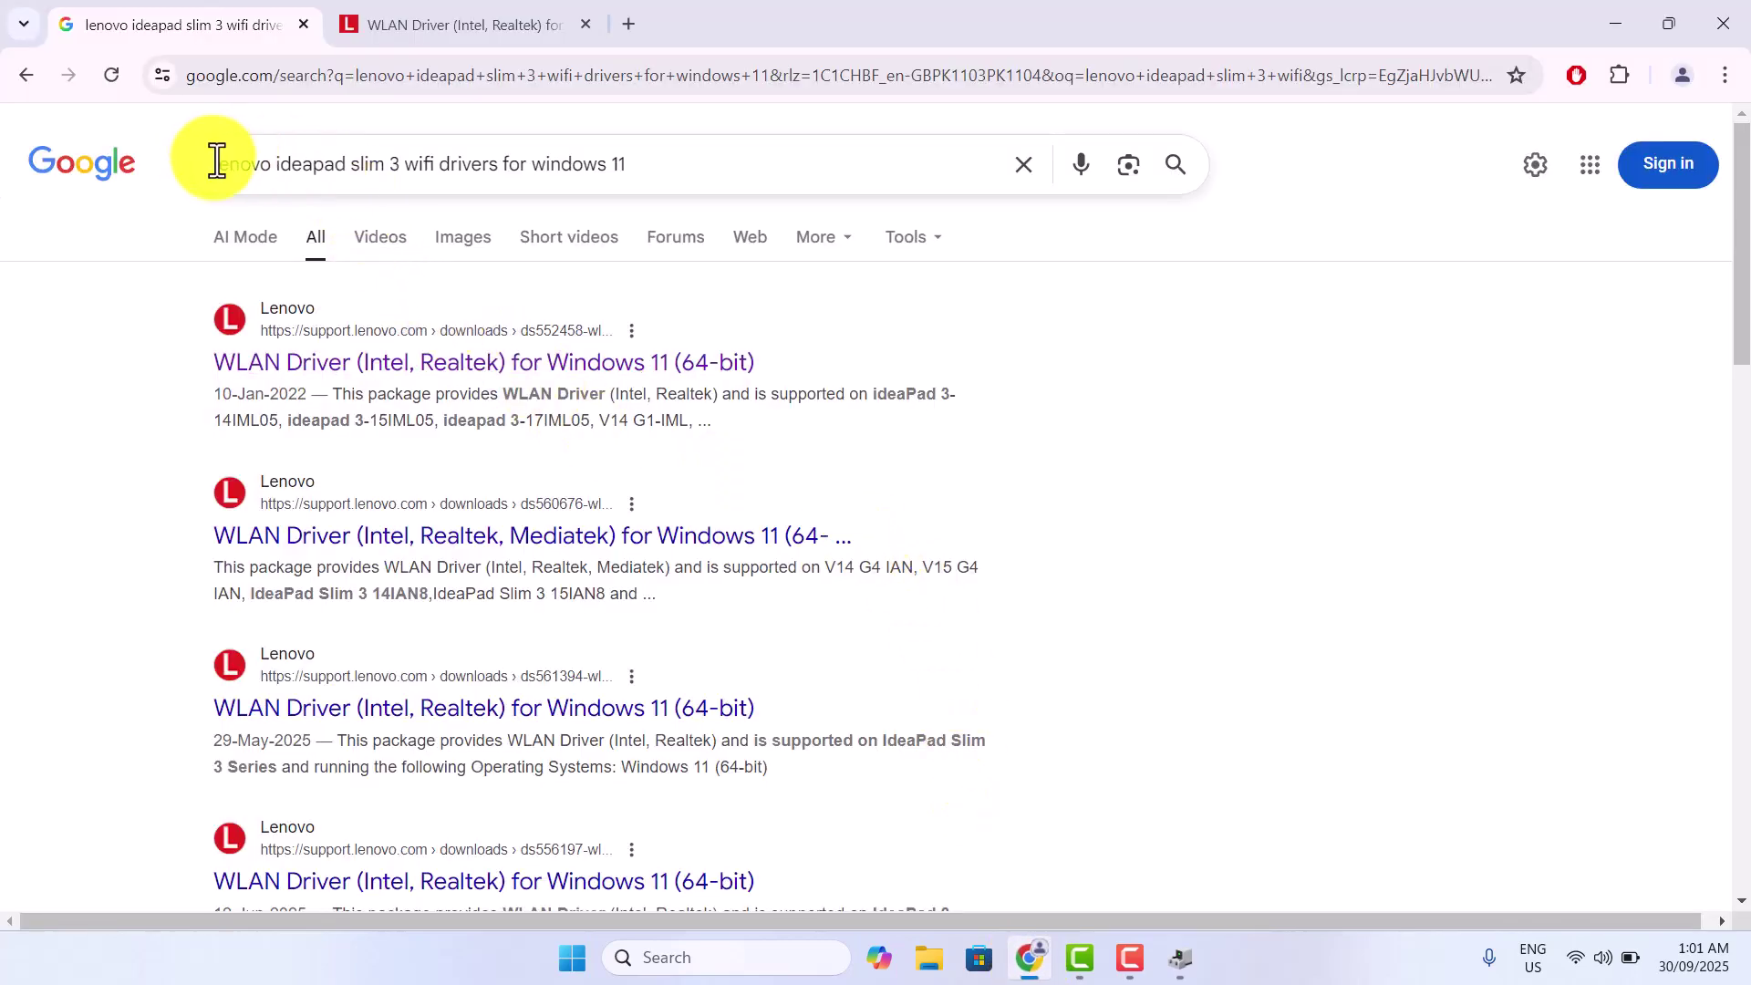
drag(216, 160, 568, 292)
click(643, 165)
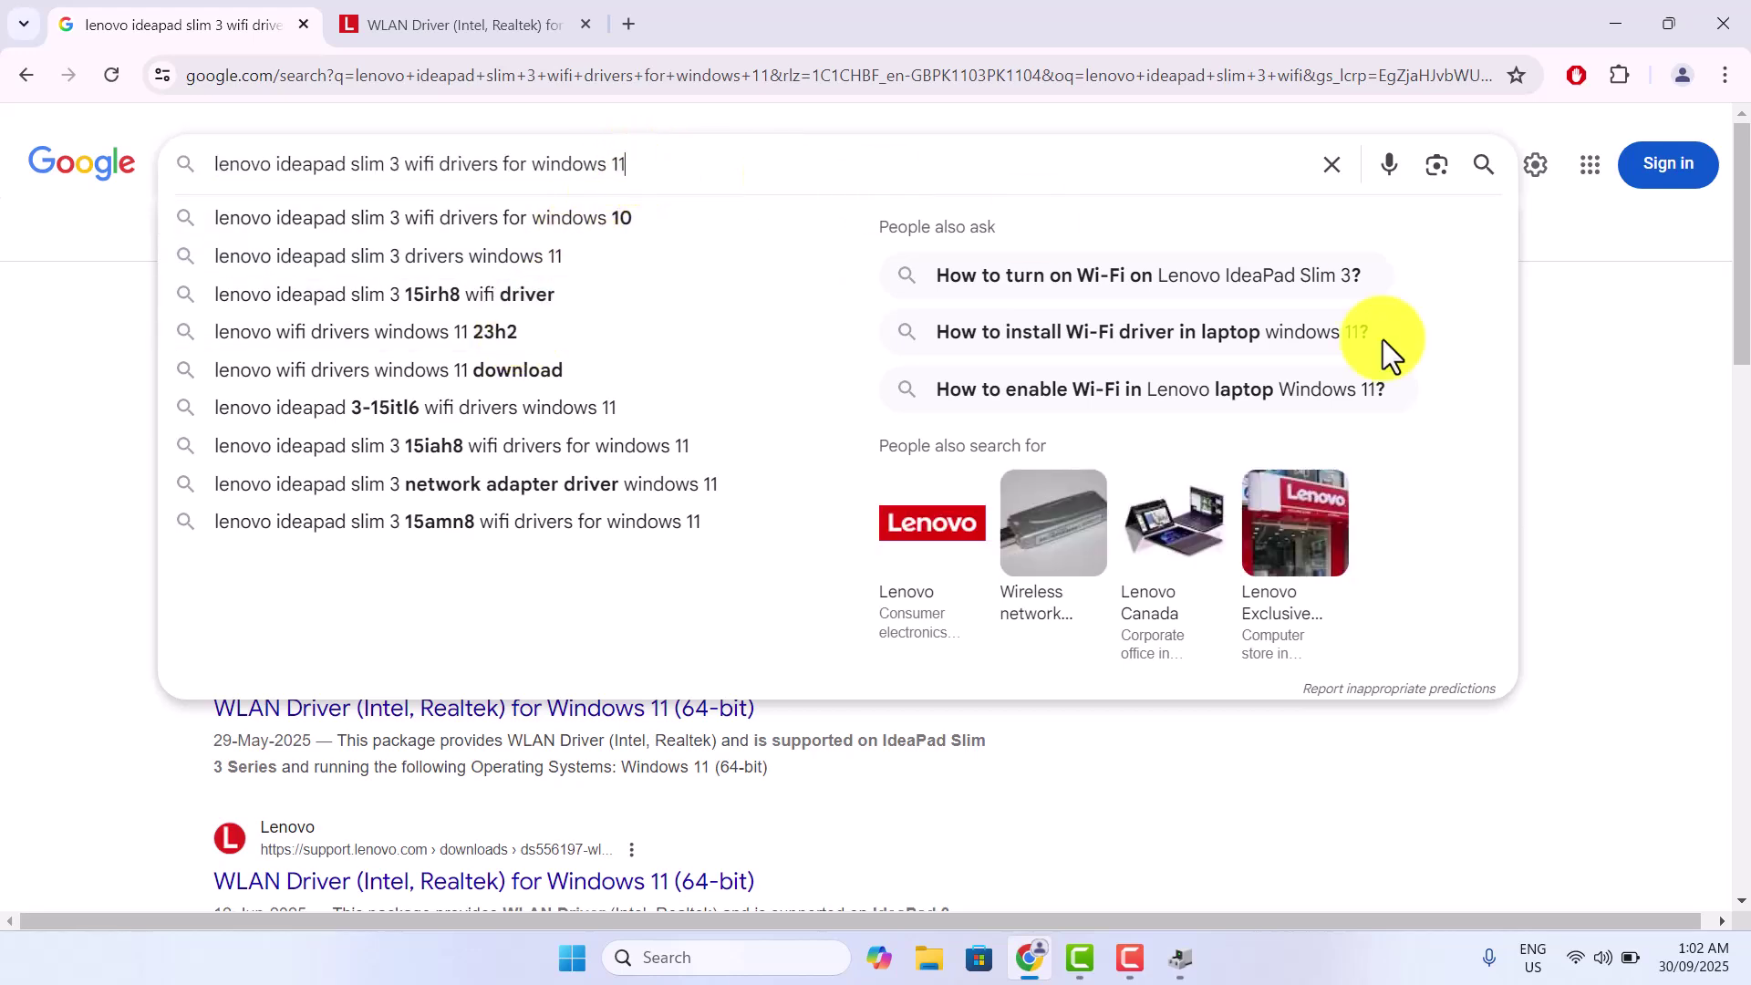
click(1577, 409)
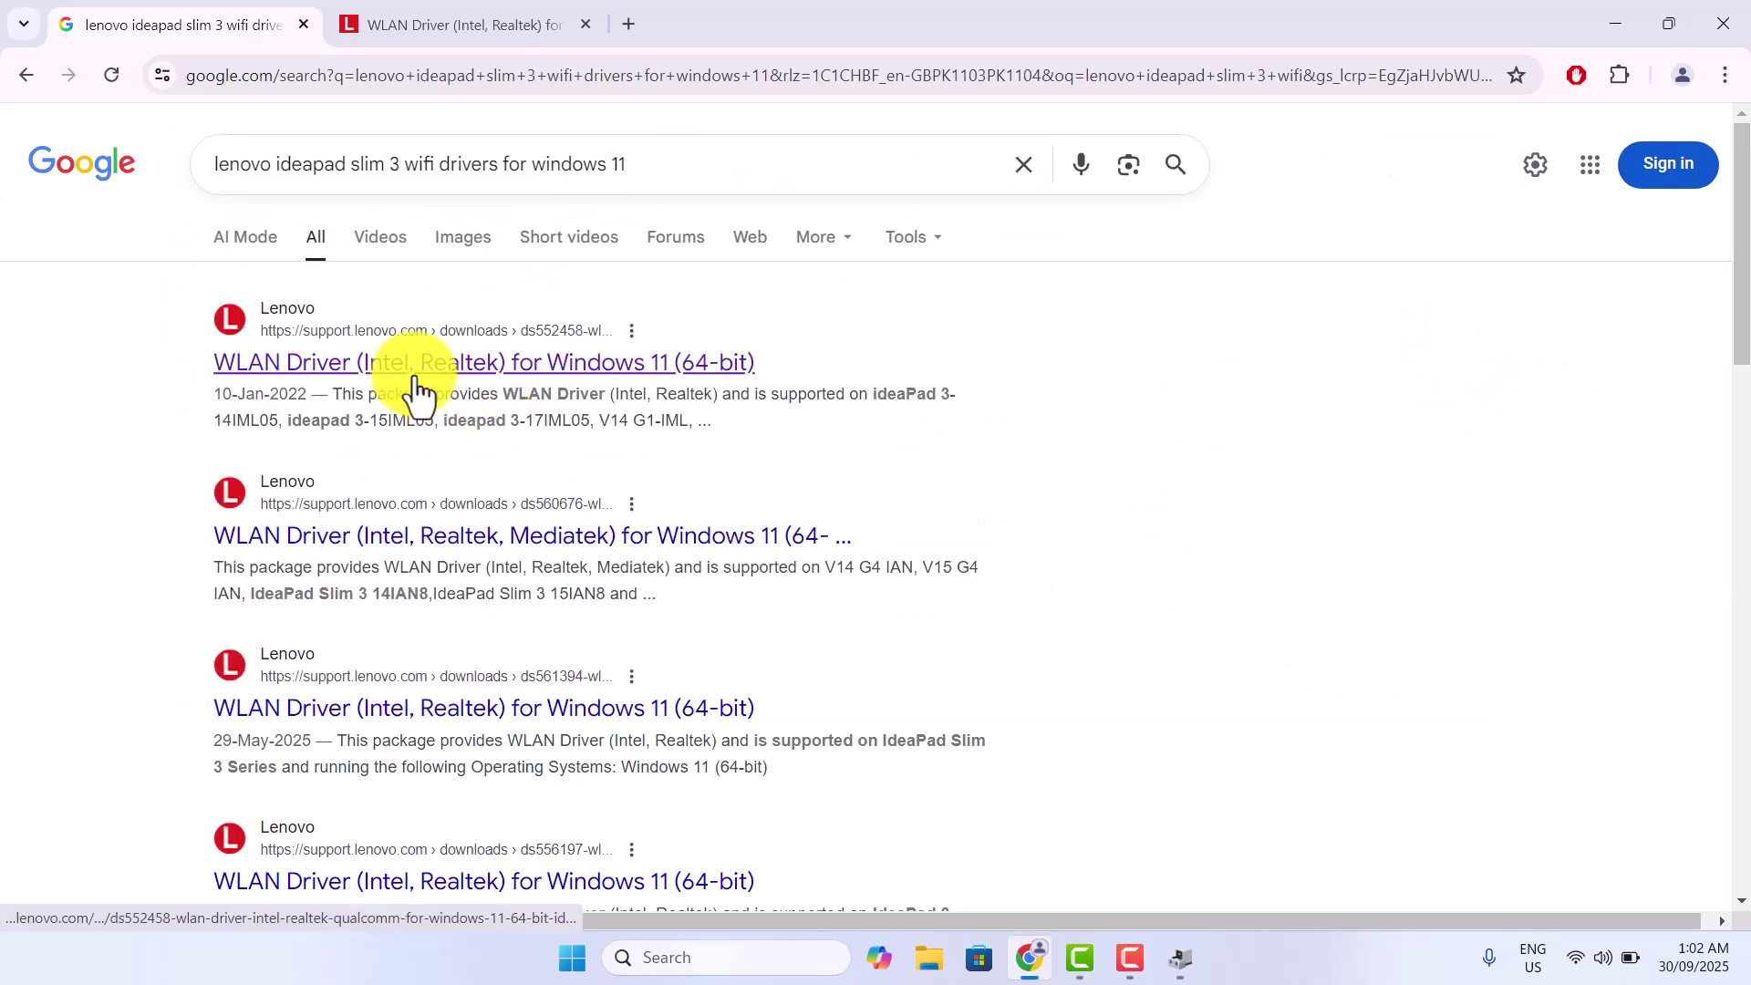
Download urlc0r0f9p0ls9c0.exe from Lenovo's WLAN Driver page, then minimise Chrome.
click(460, 18)
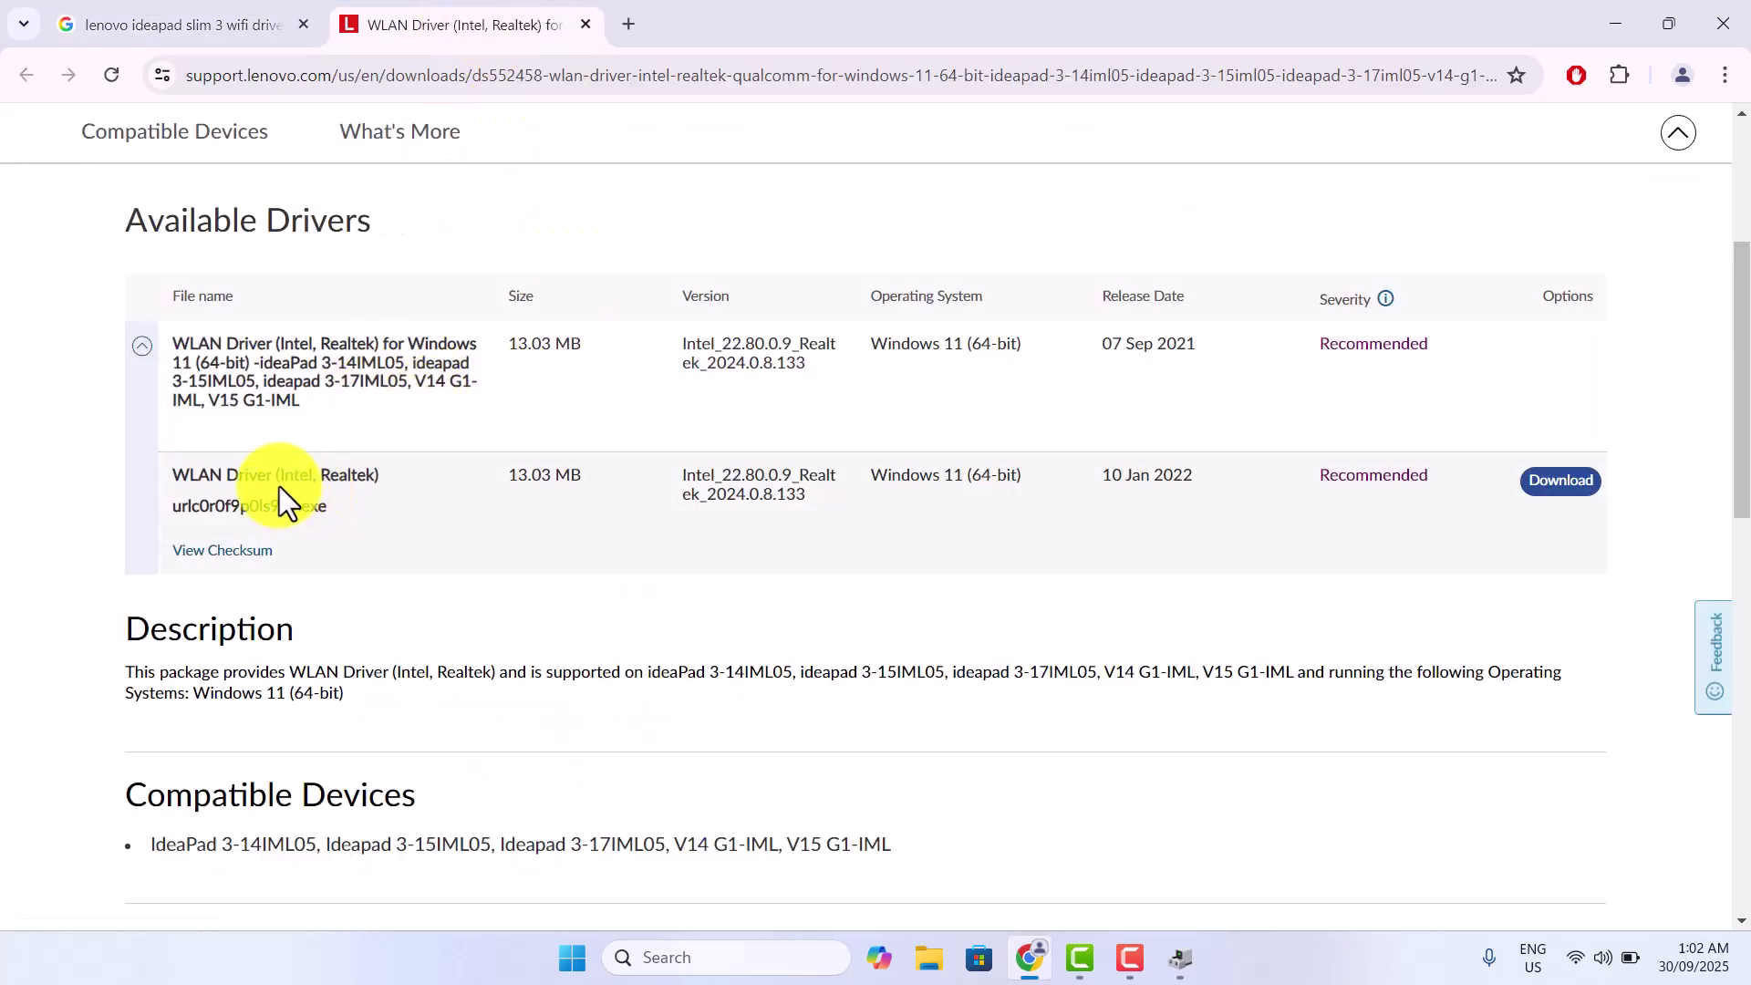
click(1559, 487)
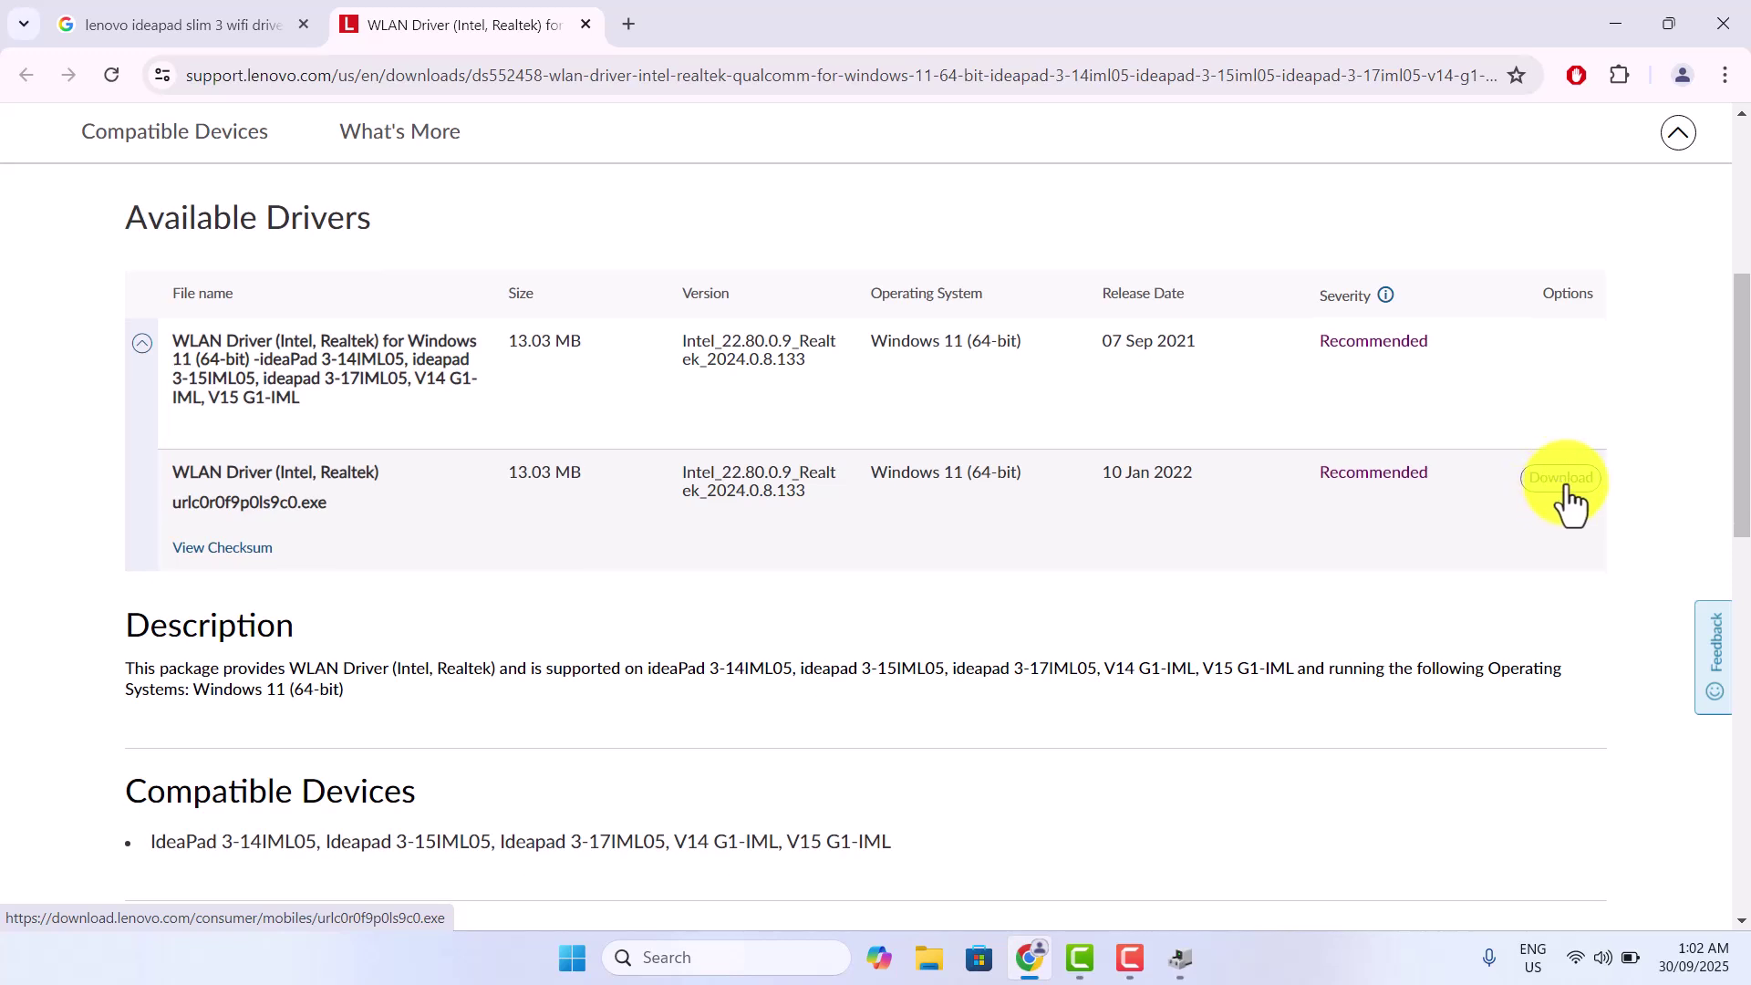
click(1566, 503)
click(1616, 24)
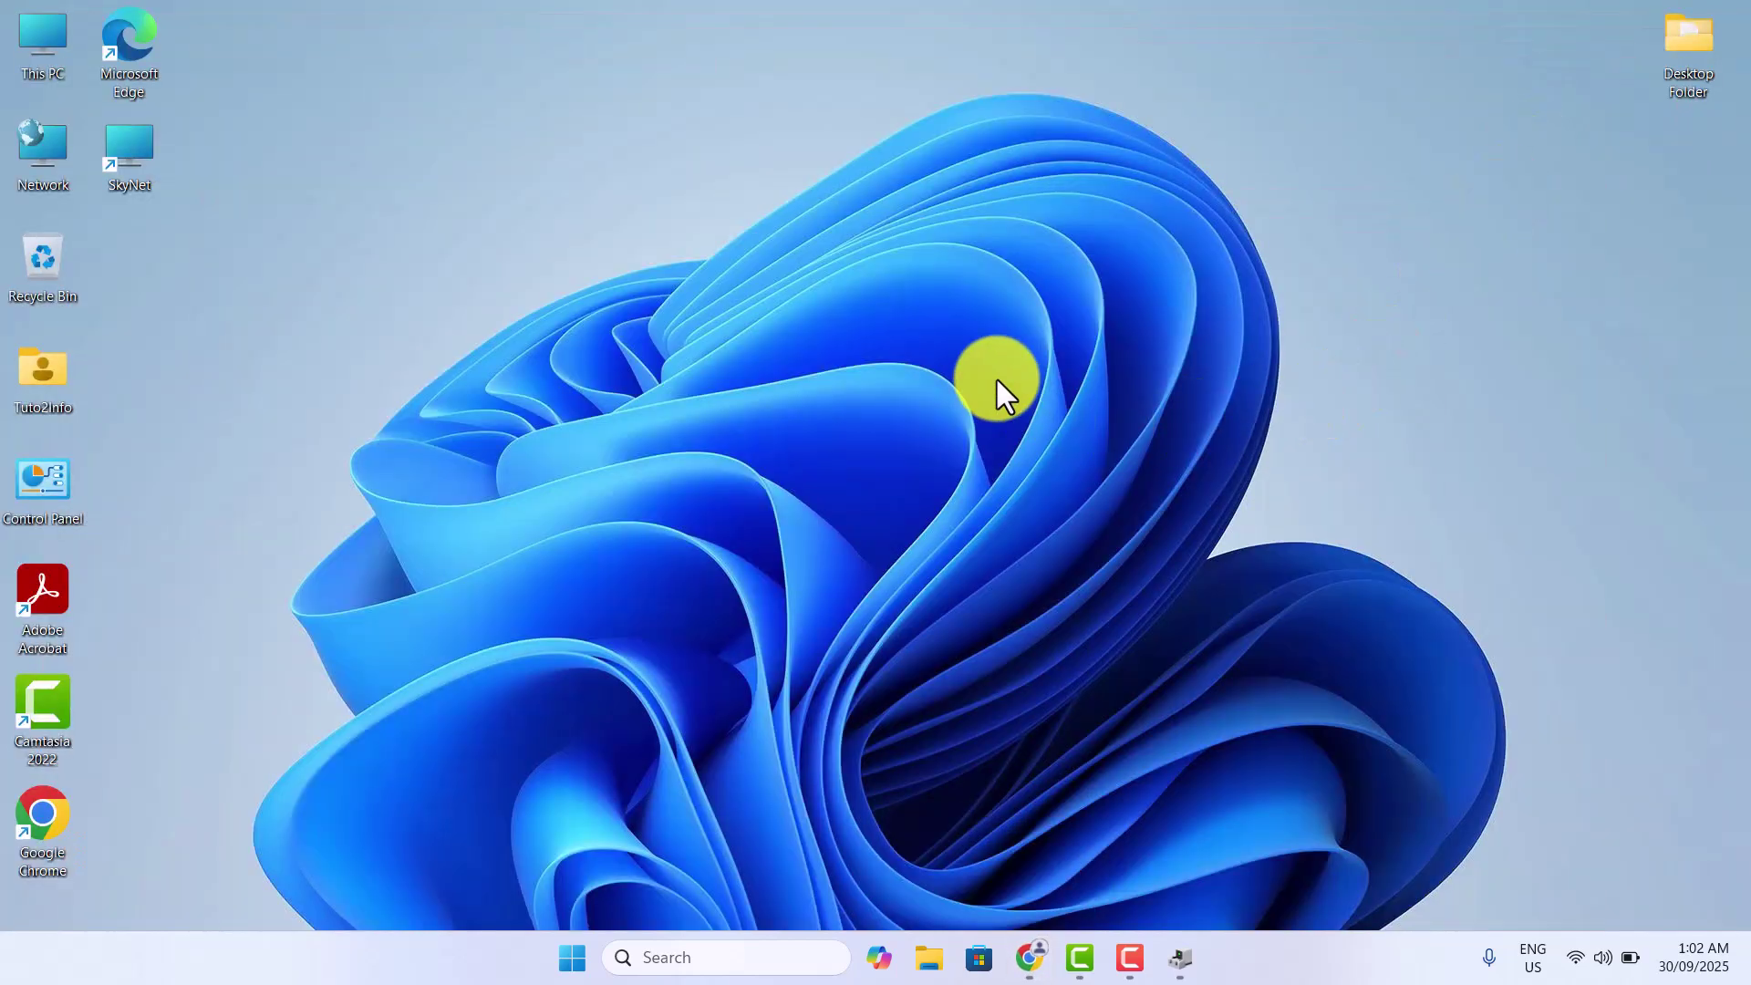
Install the Intel(R) Wireless-AC 9560 (Microsoft) driver from the compatible list for the Wi-Fi adapter.
right_click(990, 411)
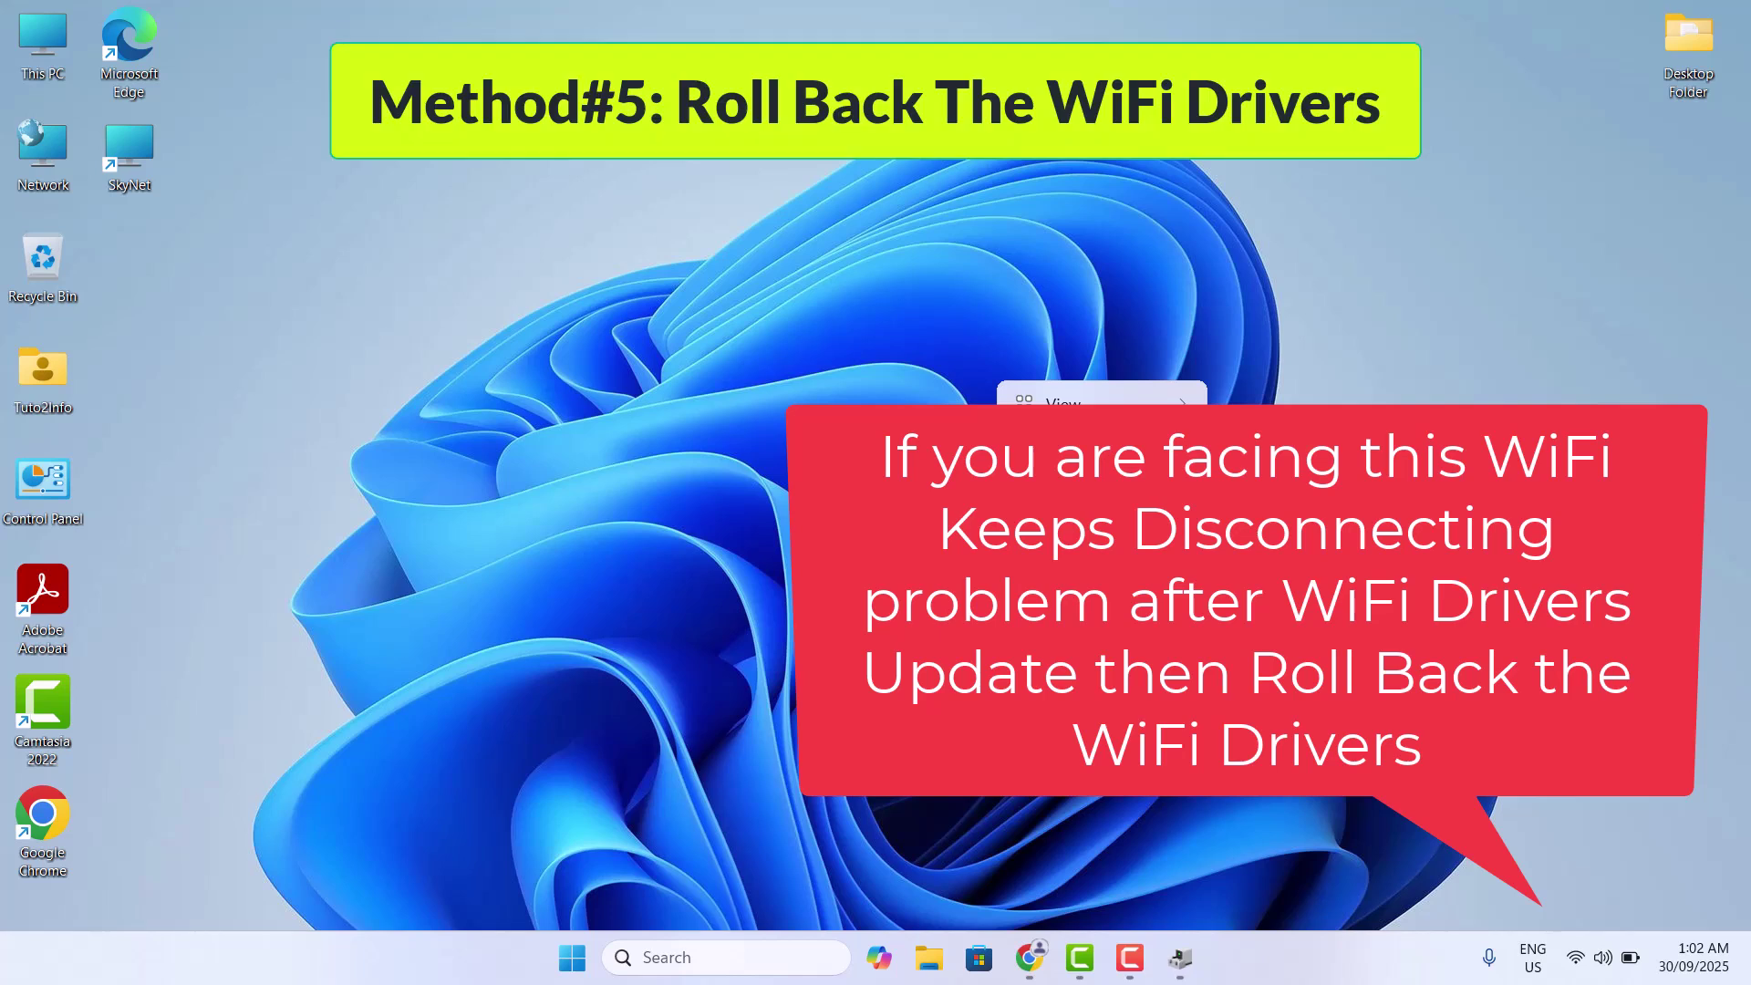
key(Escape)
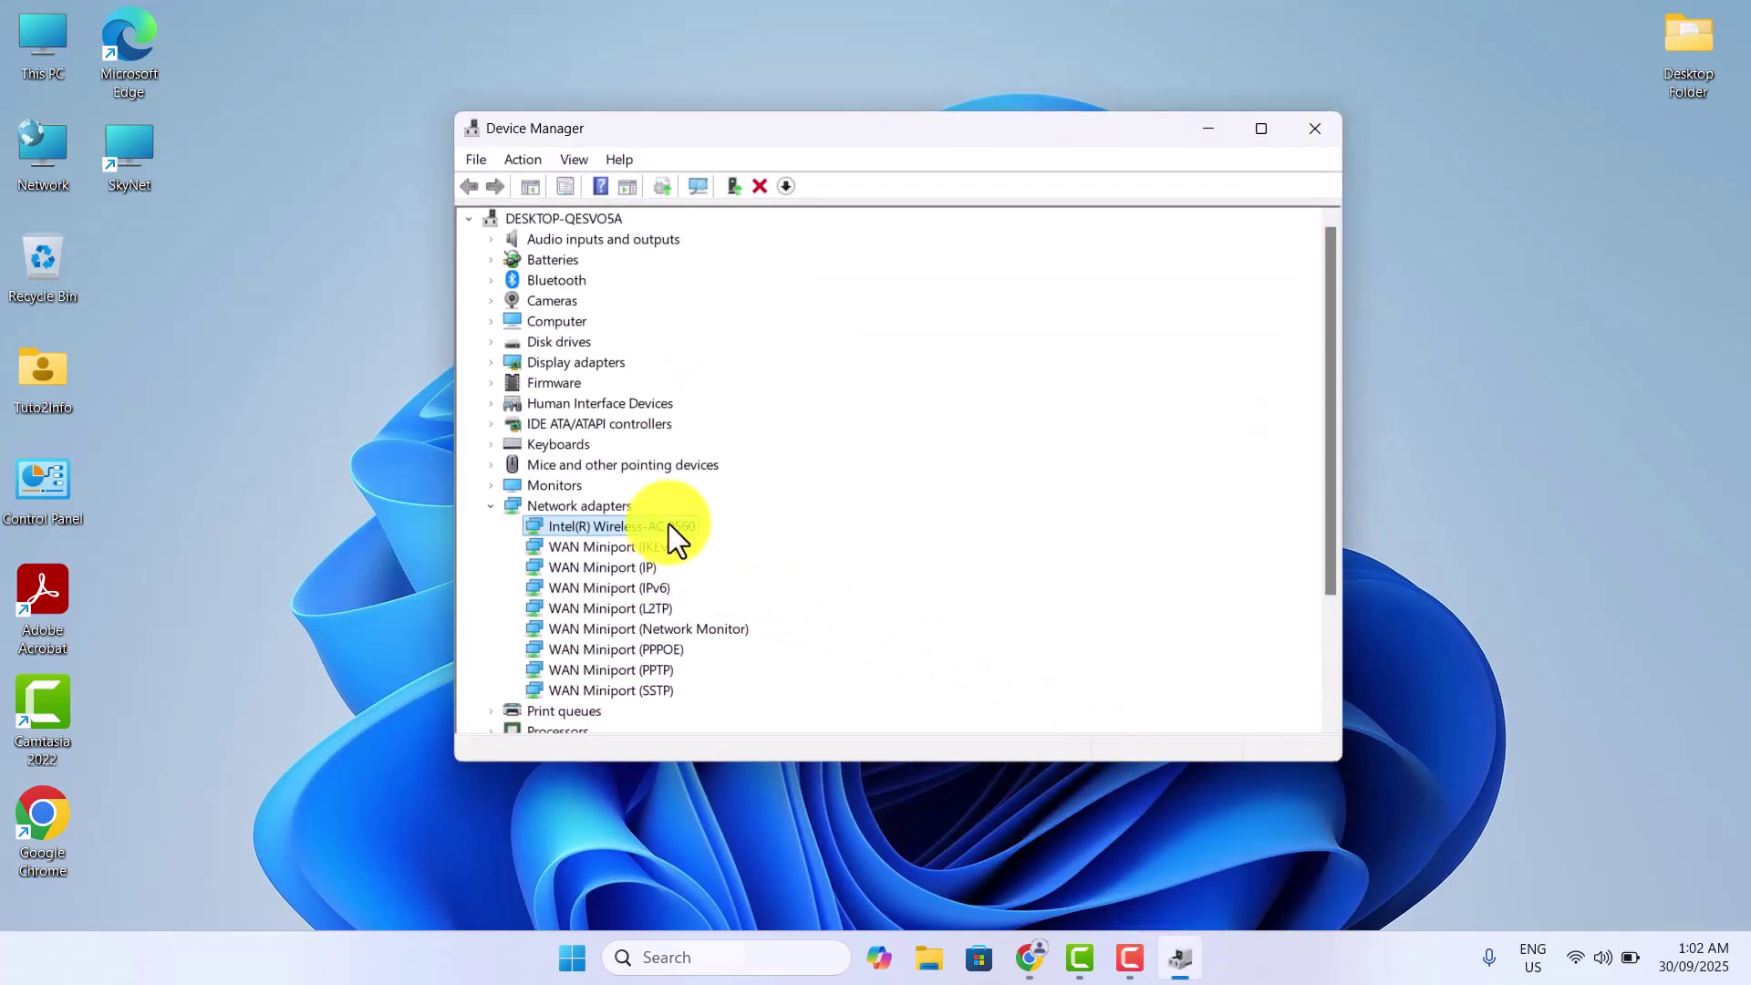
right_click(668, 525)
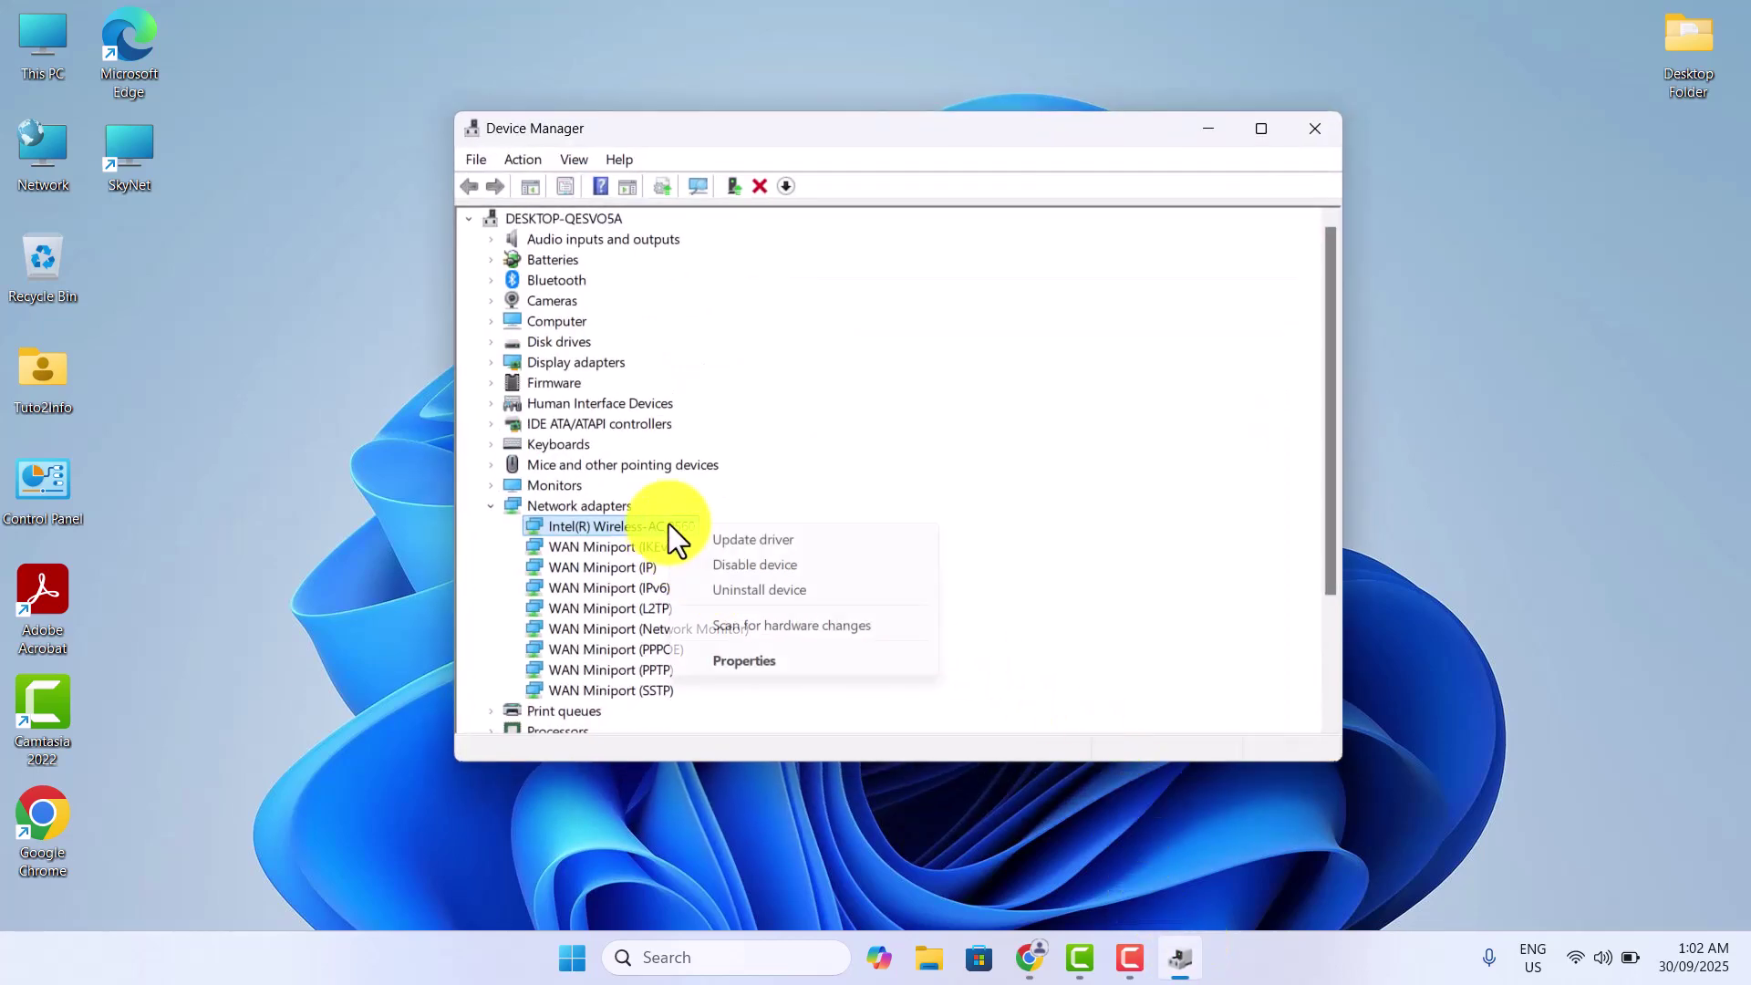
click(782, 541)
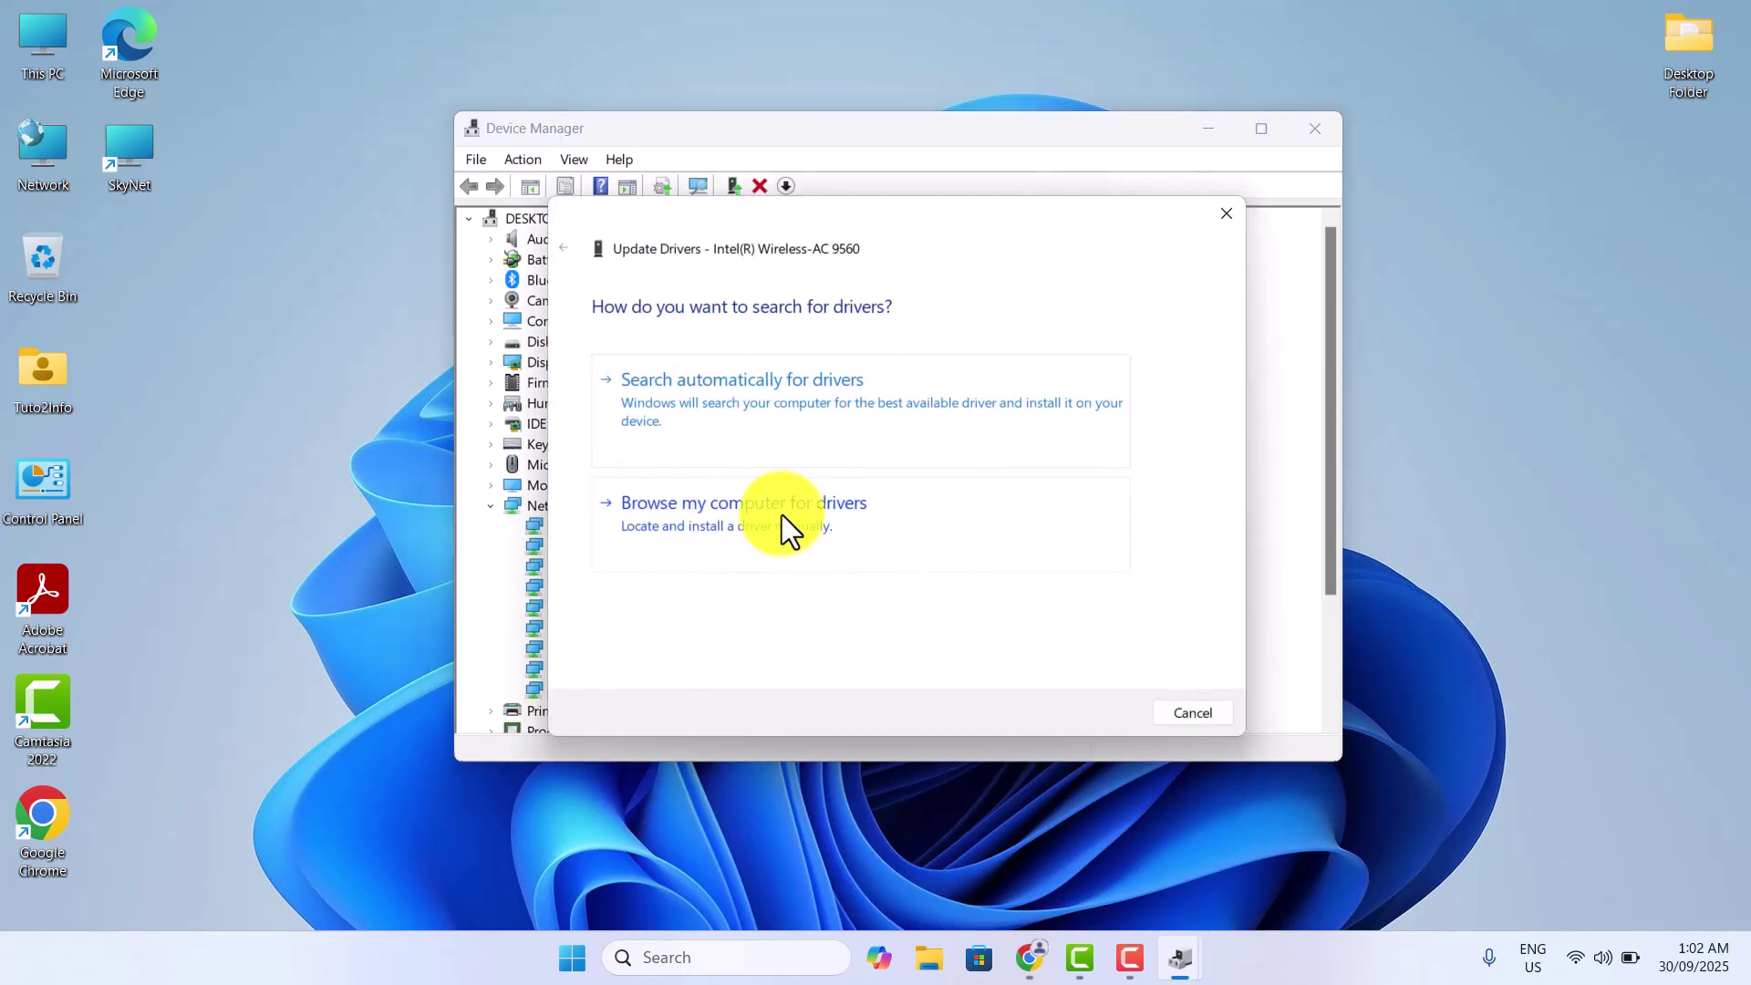
click(782, 514)
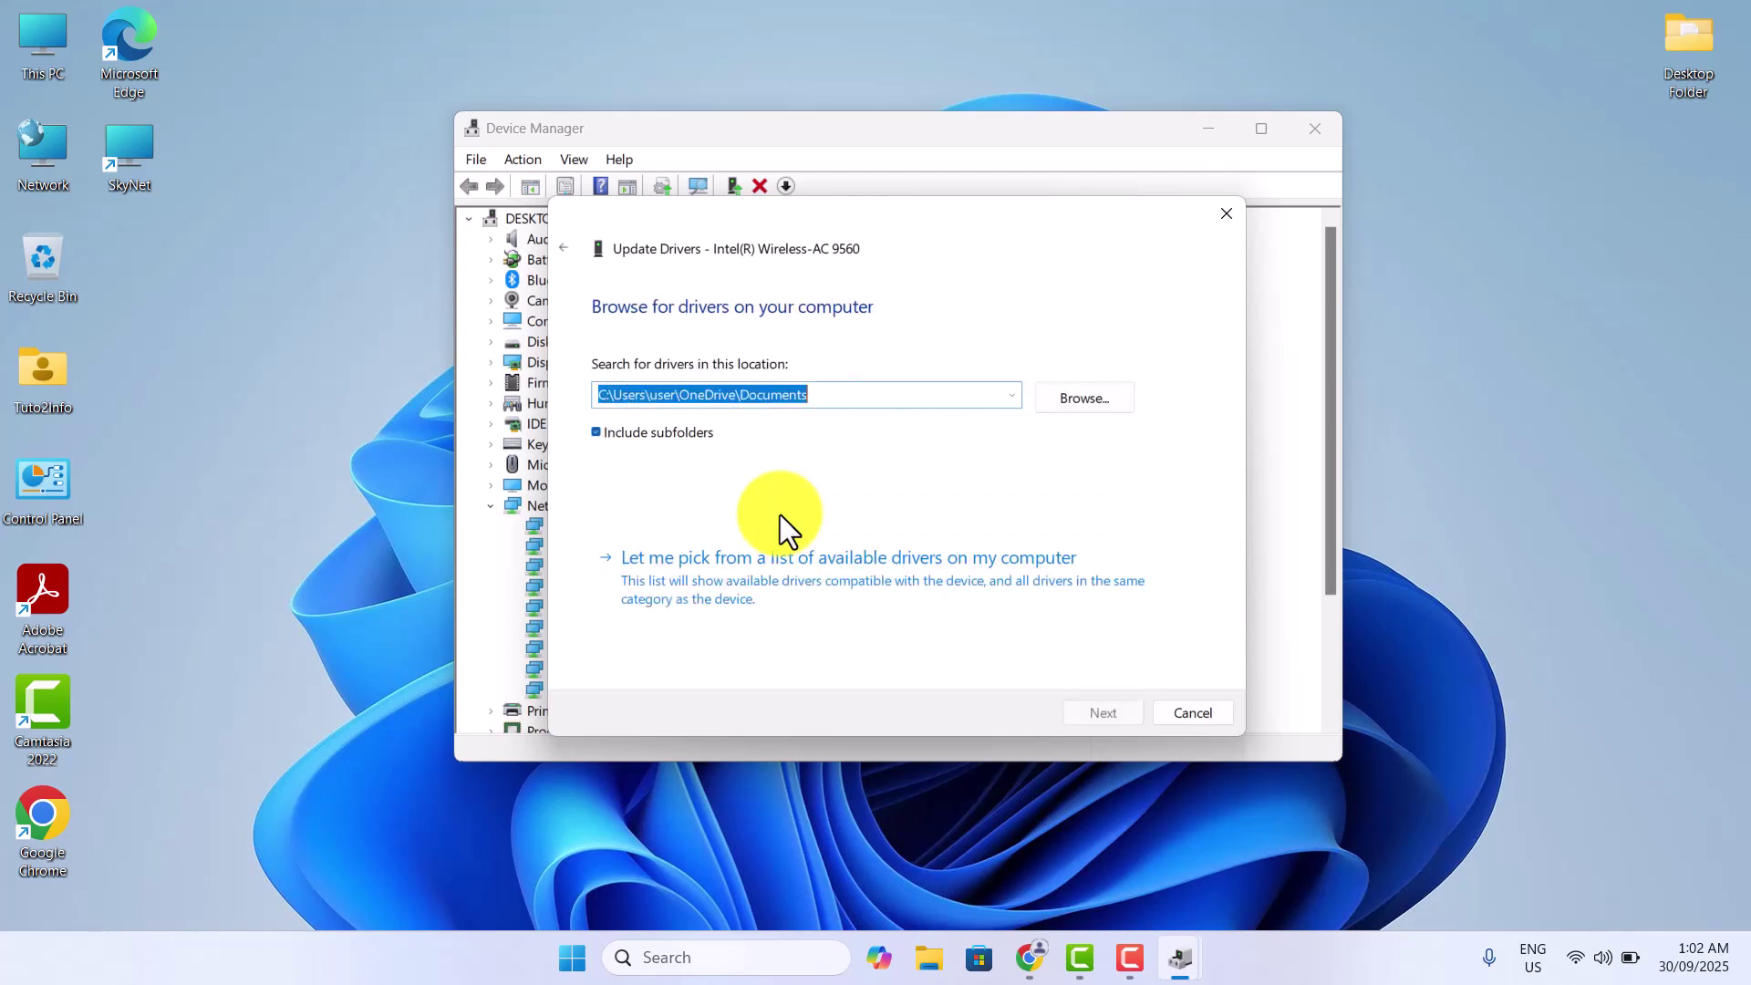
click(770, 573)
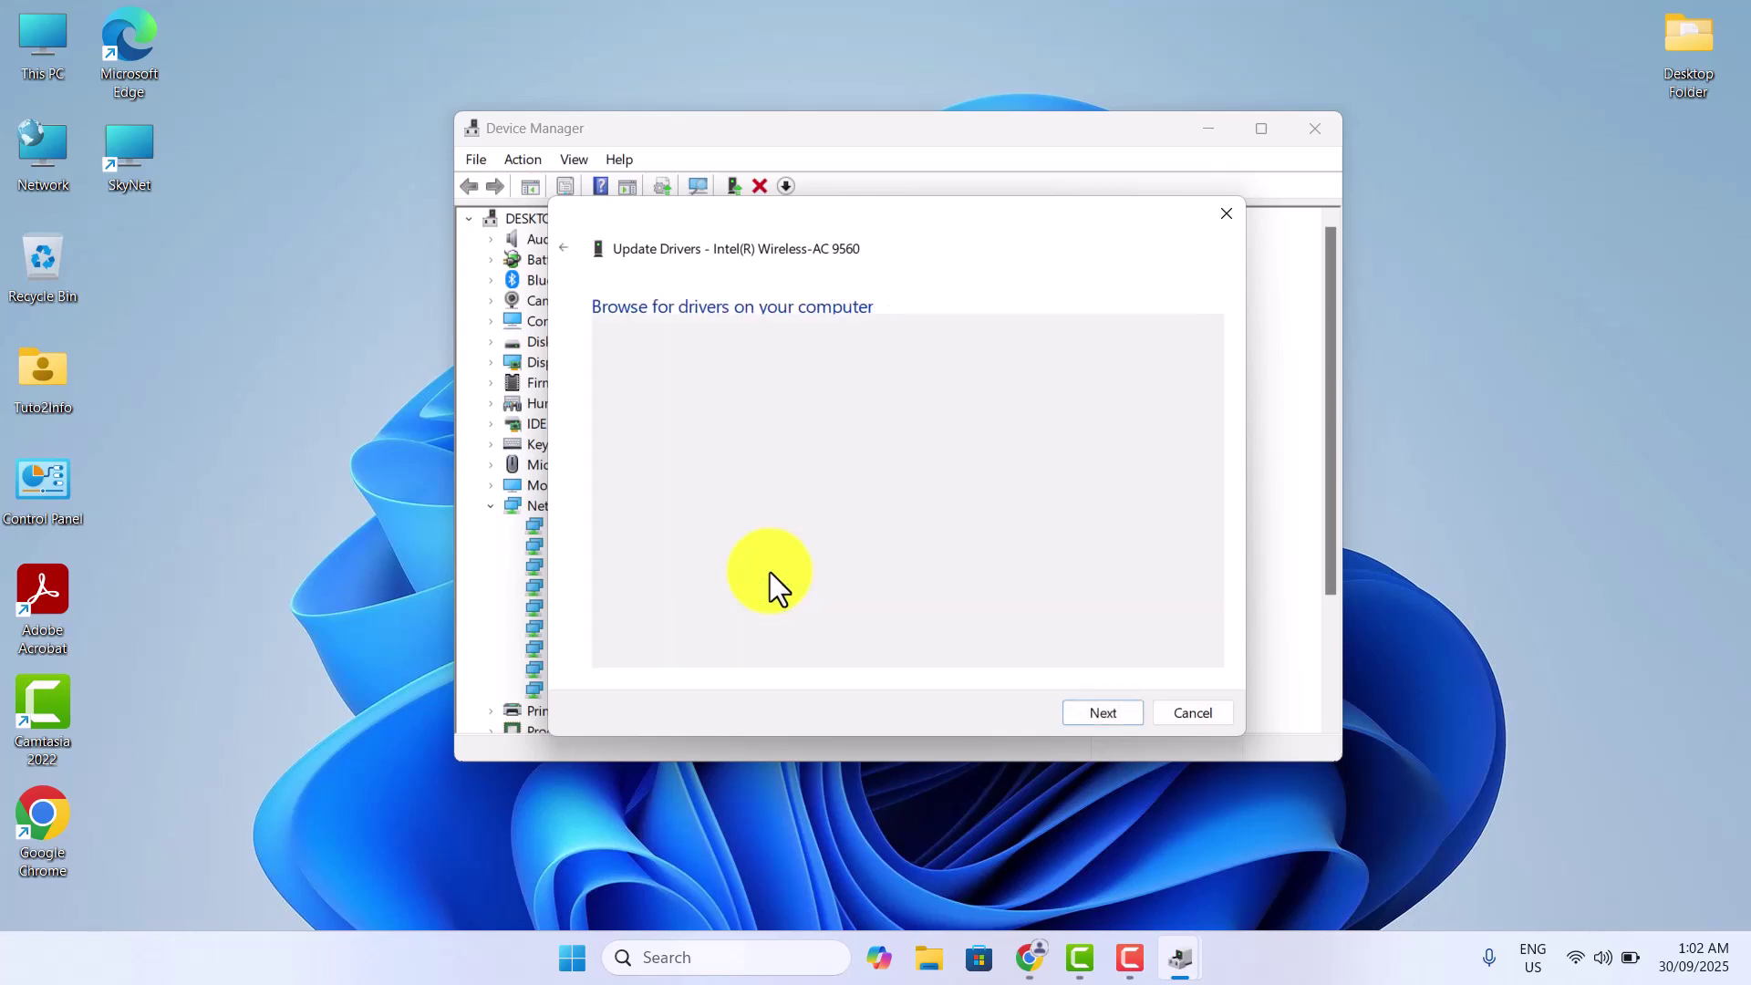
click(751, 547)
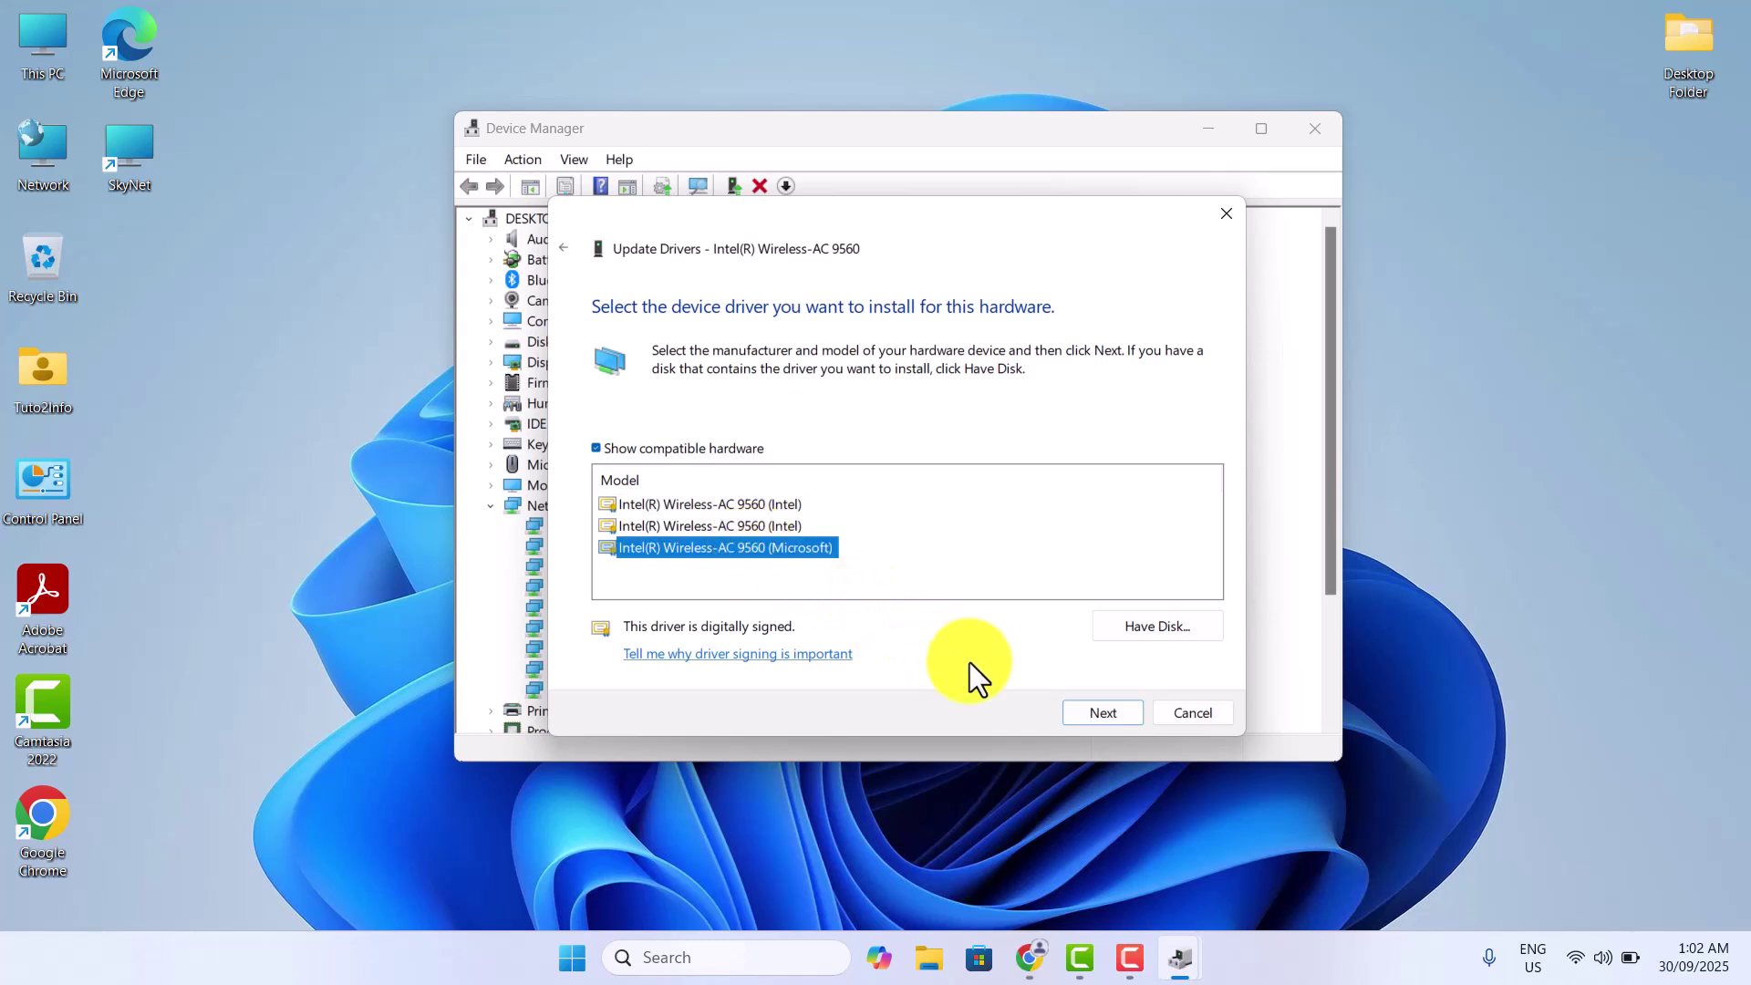
click(1097, 716)
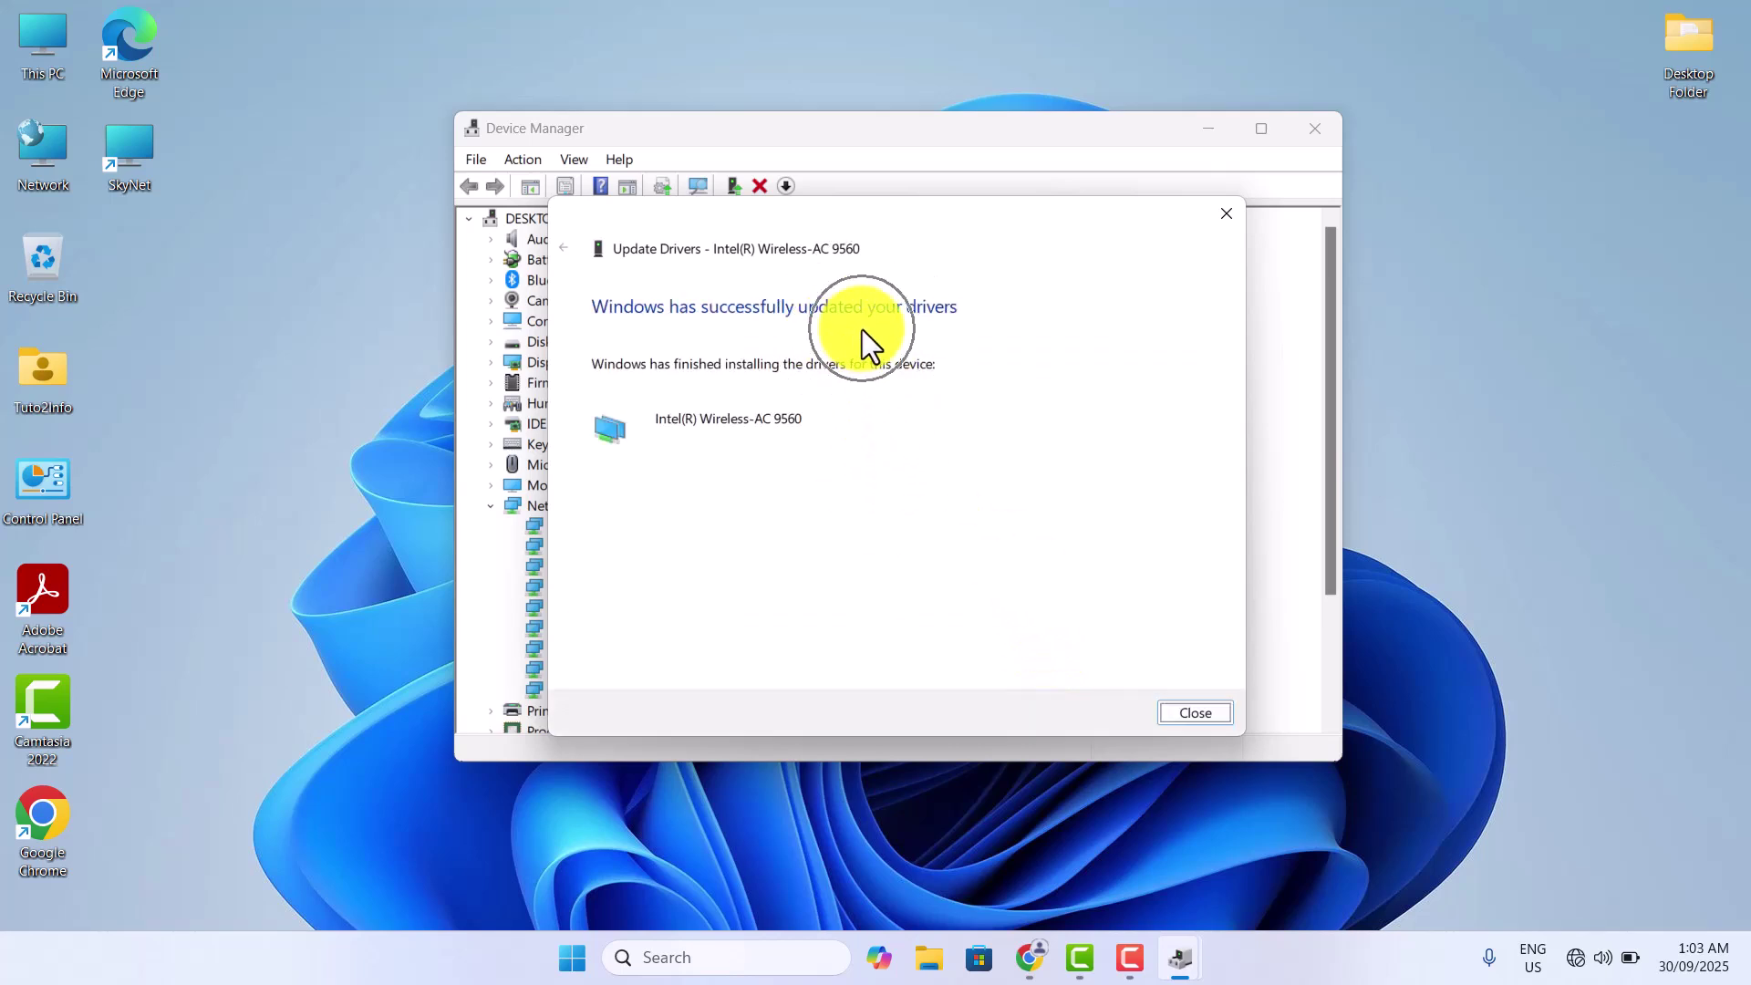
click(1197, 714)
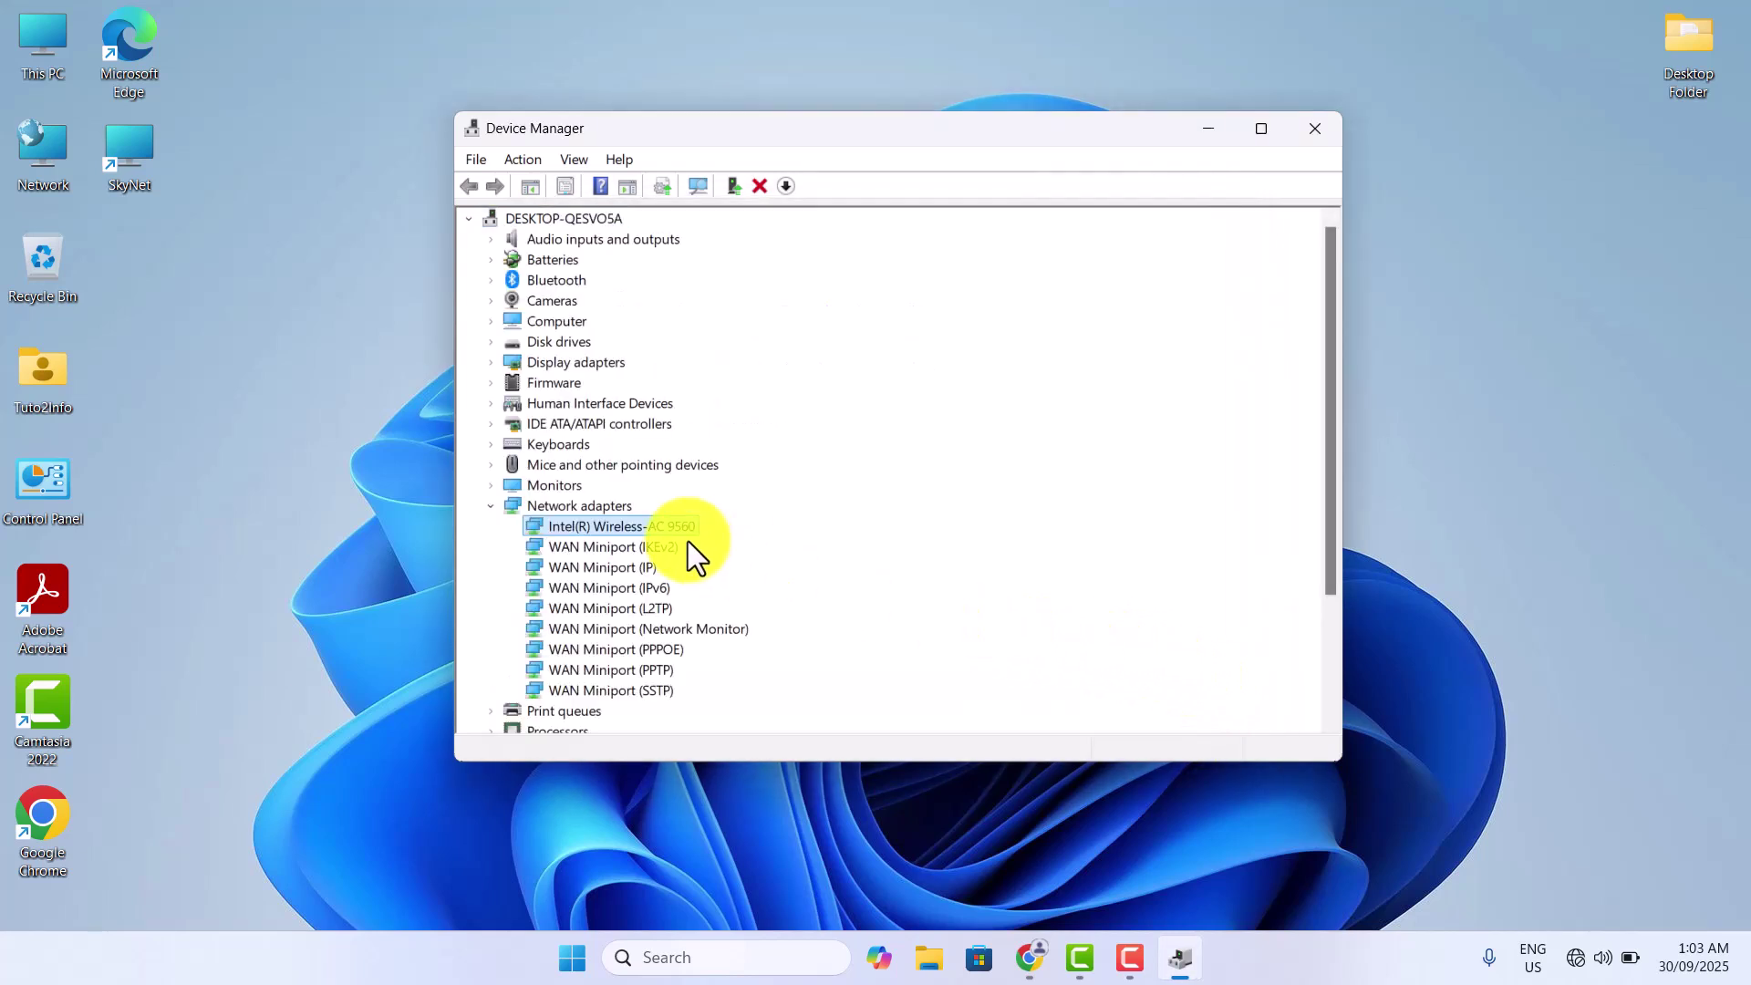
Reinstall the Wi-Fi adapter with the Intel(R) Wireless-AC 9560 (Intel) driver, then close Device Manager.
right_click(678, 531)
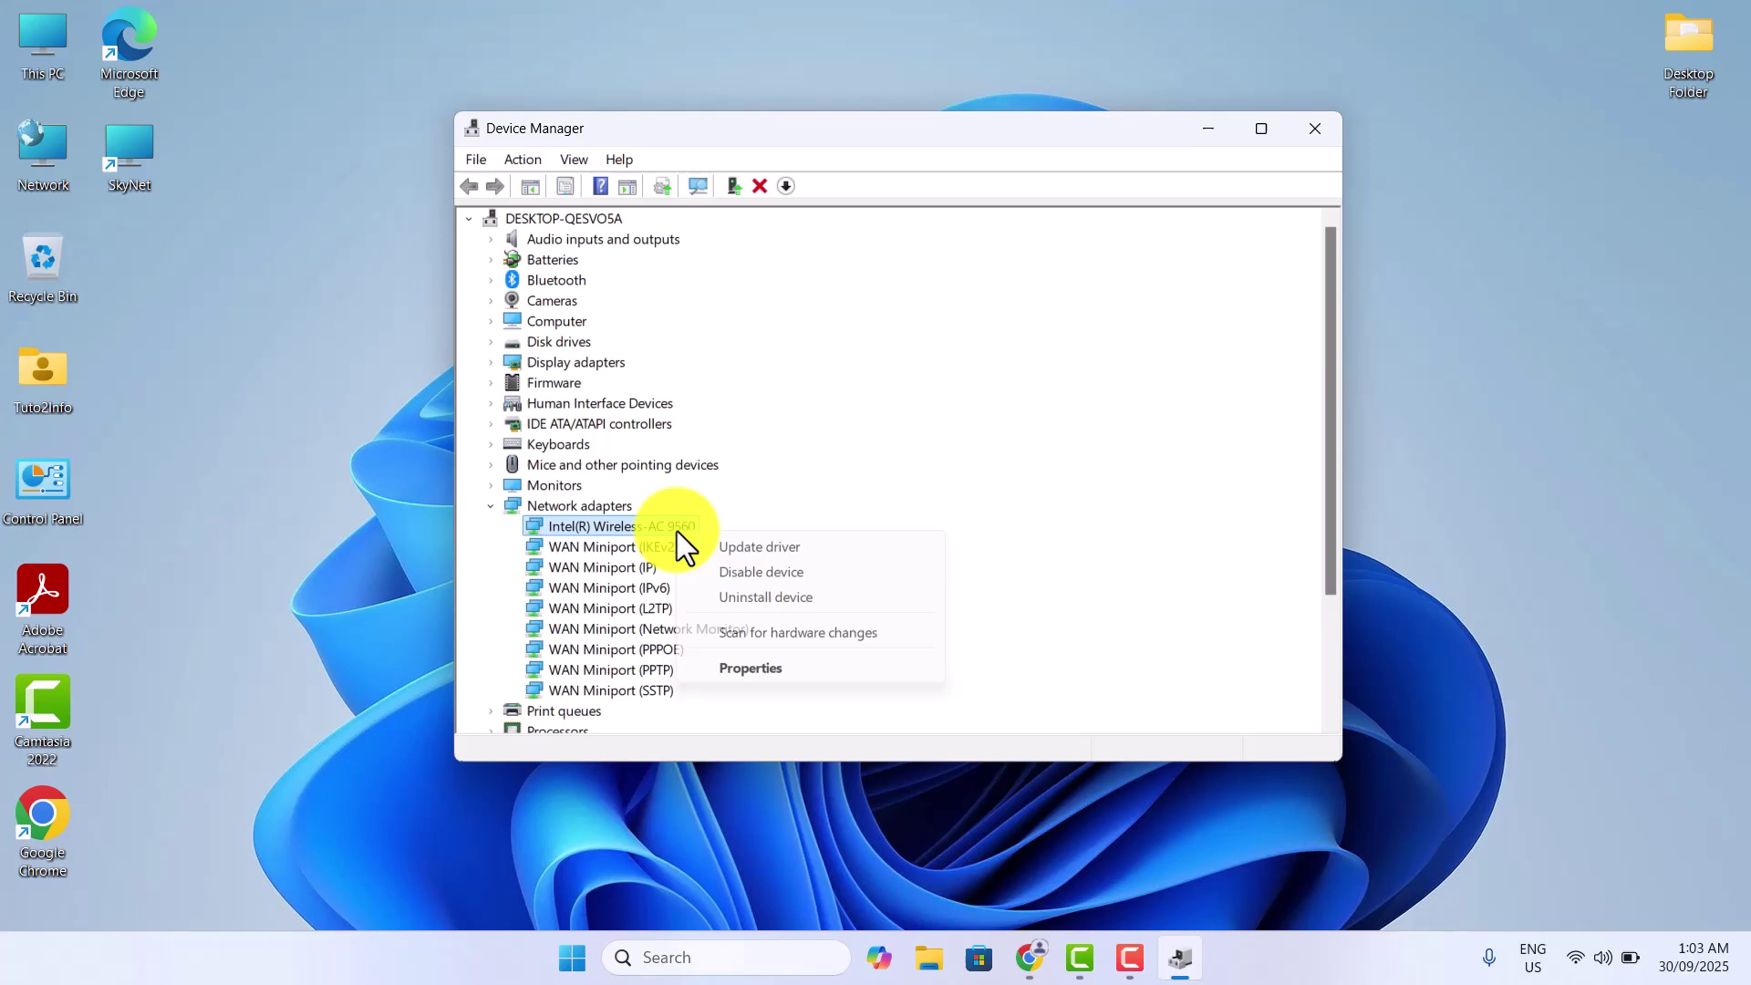
click(789, 550)
click(803, 516)
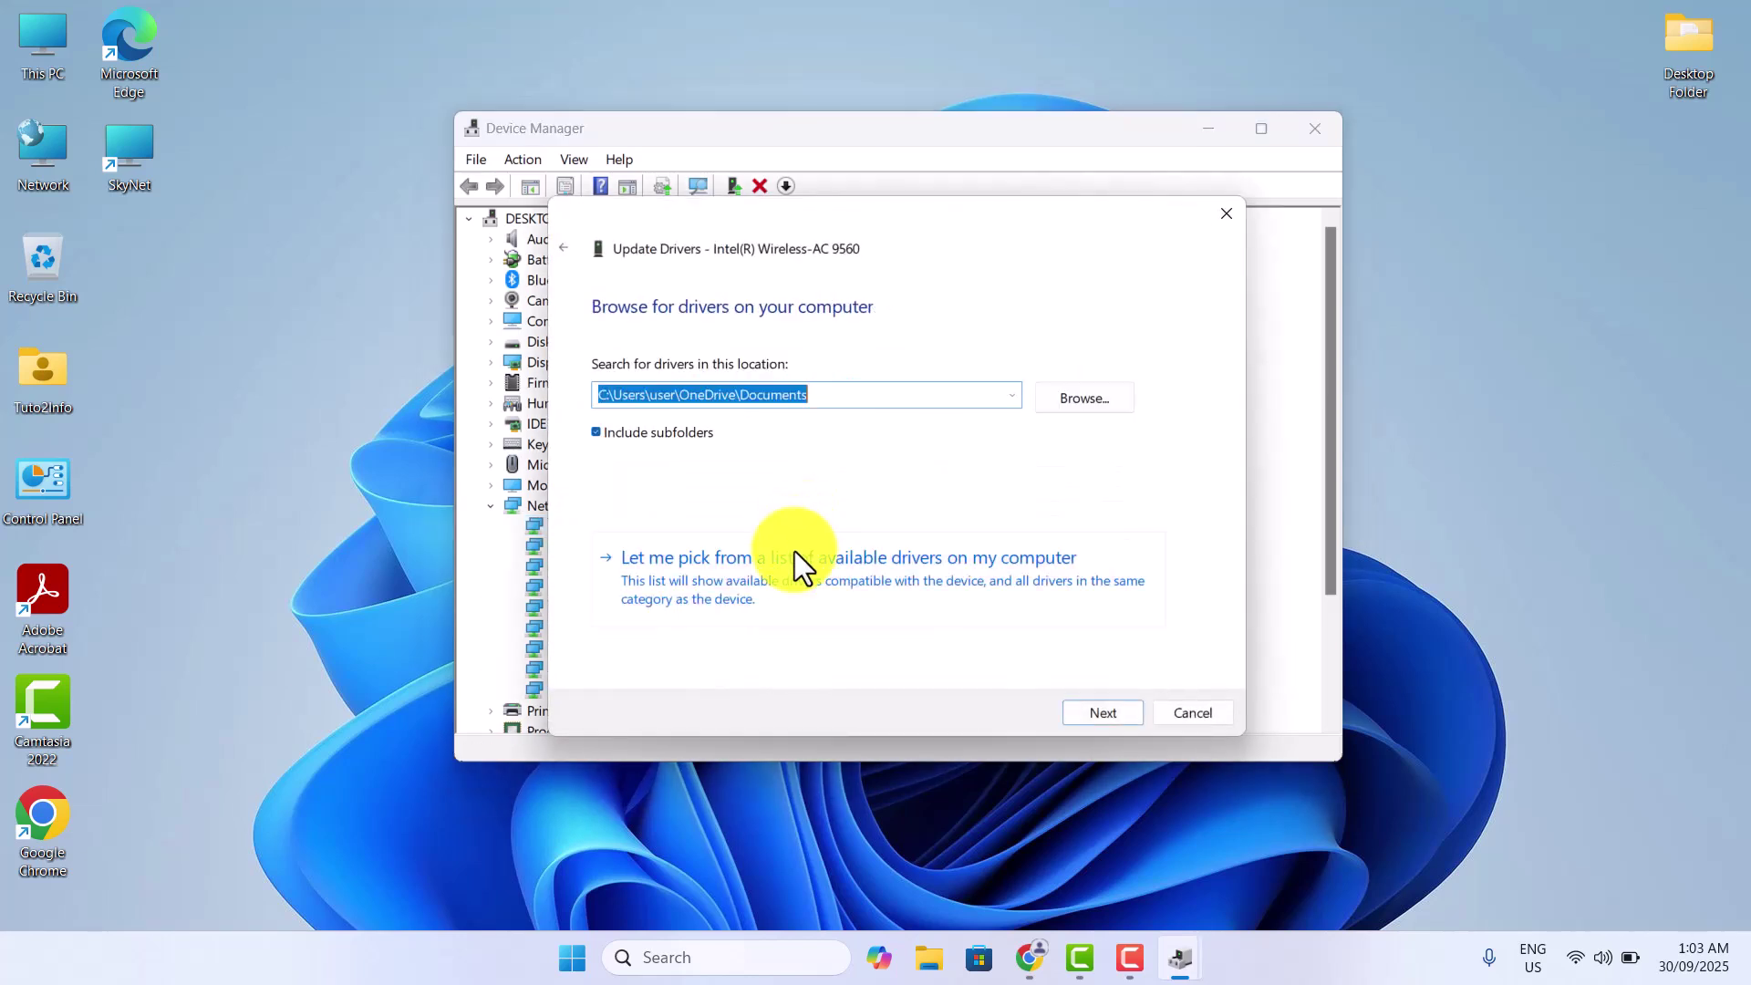
click(796, 553)
click(766, 526)
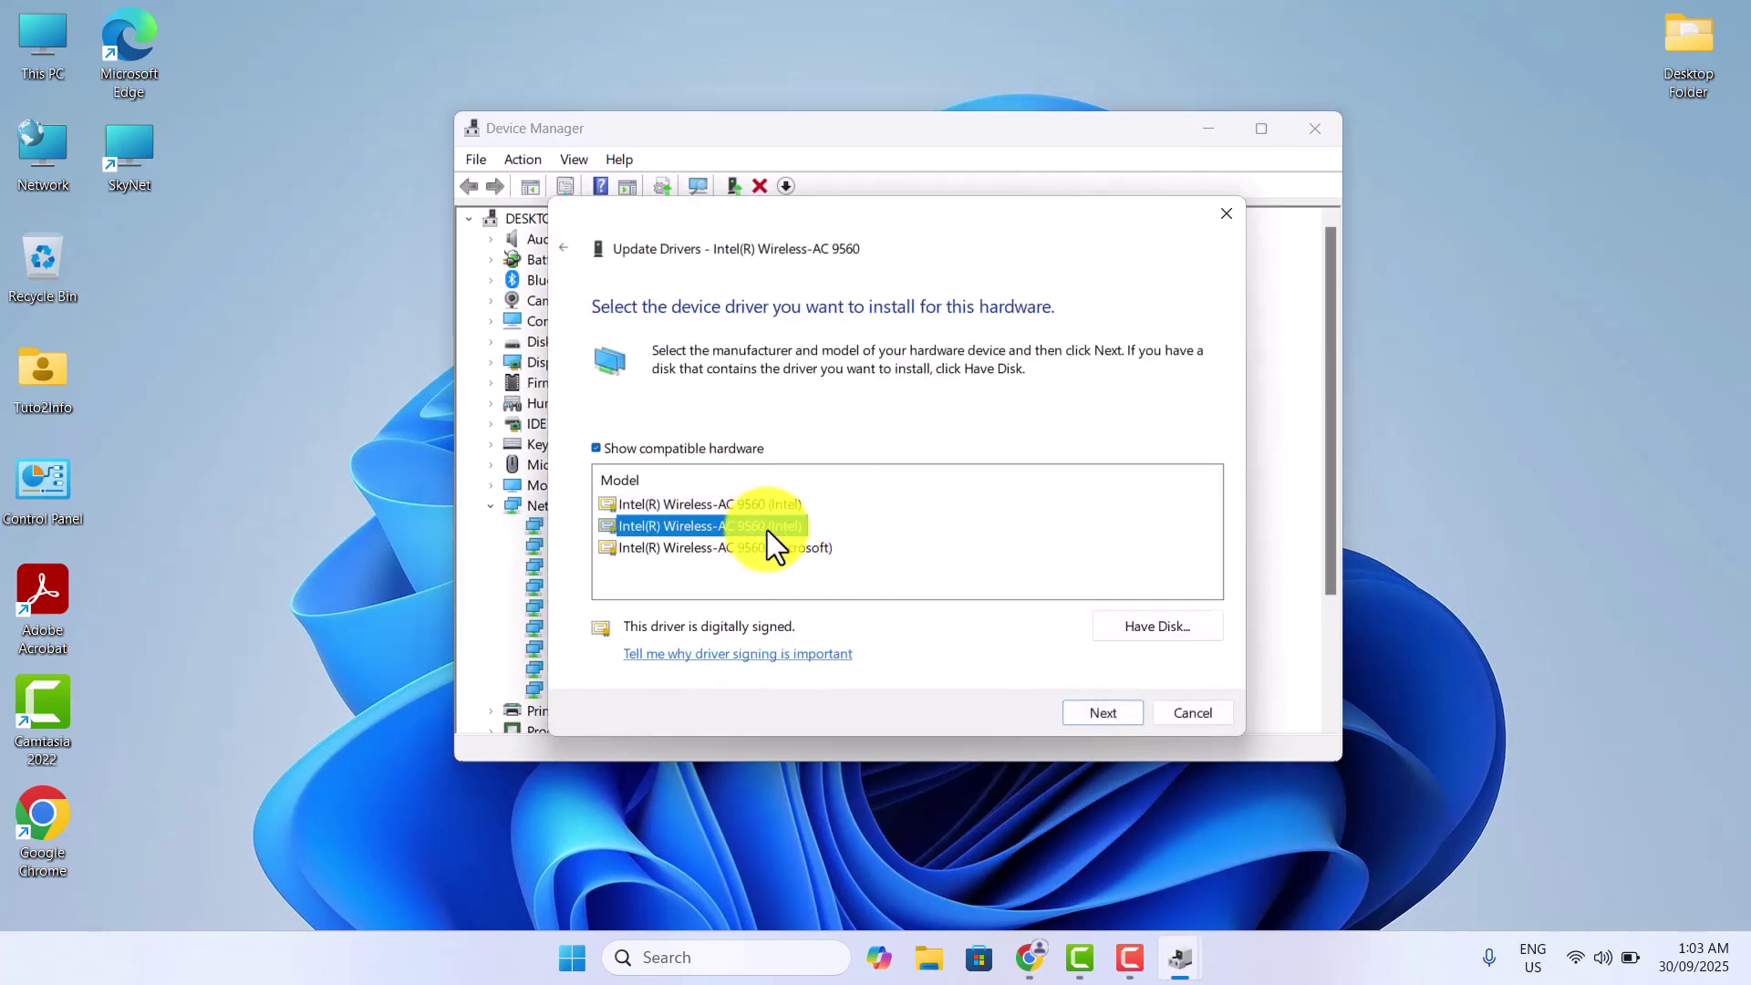
click(795, 547)
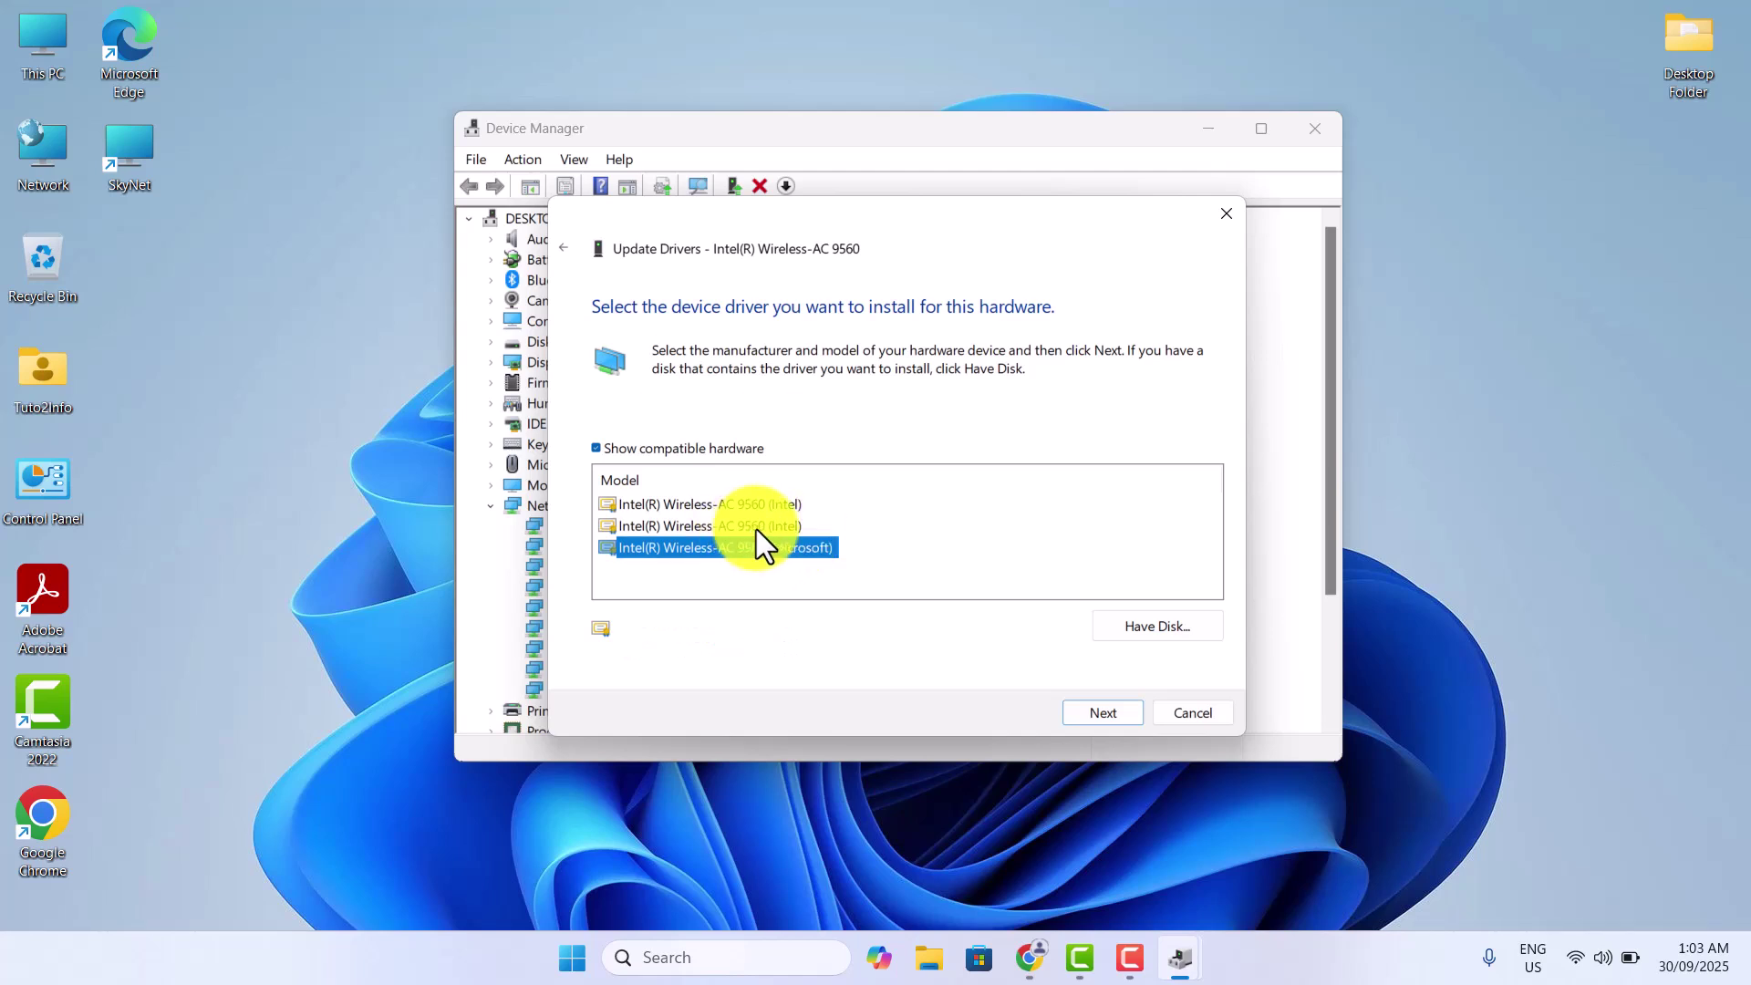
click(769, 527)
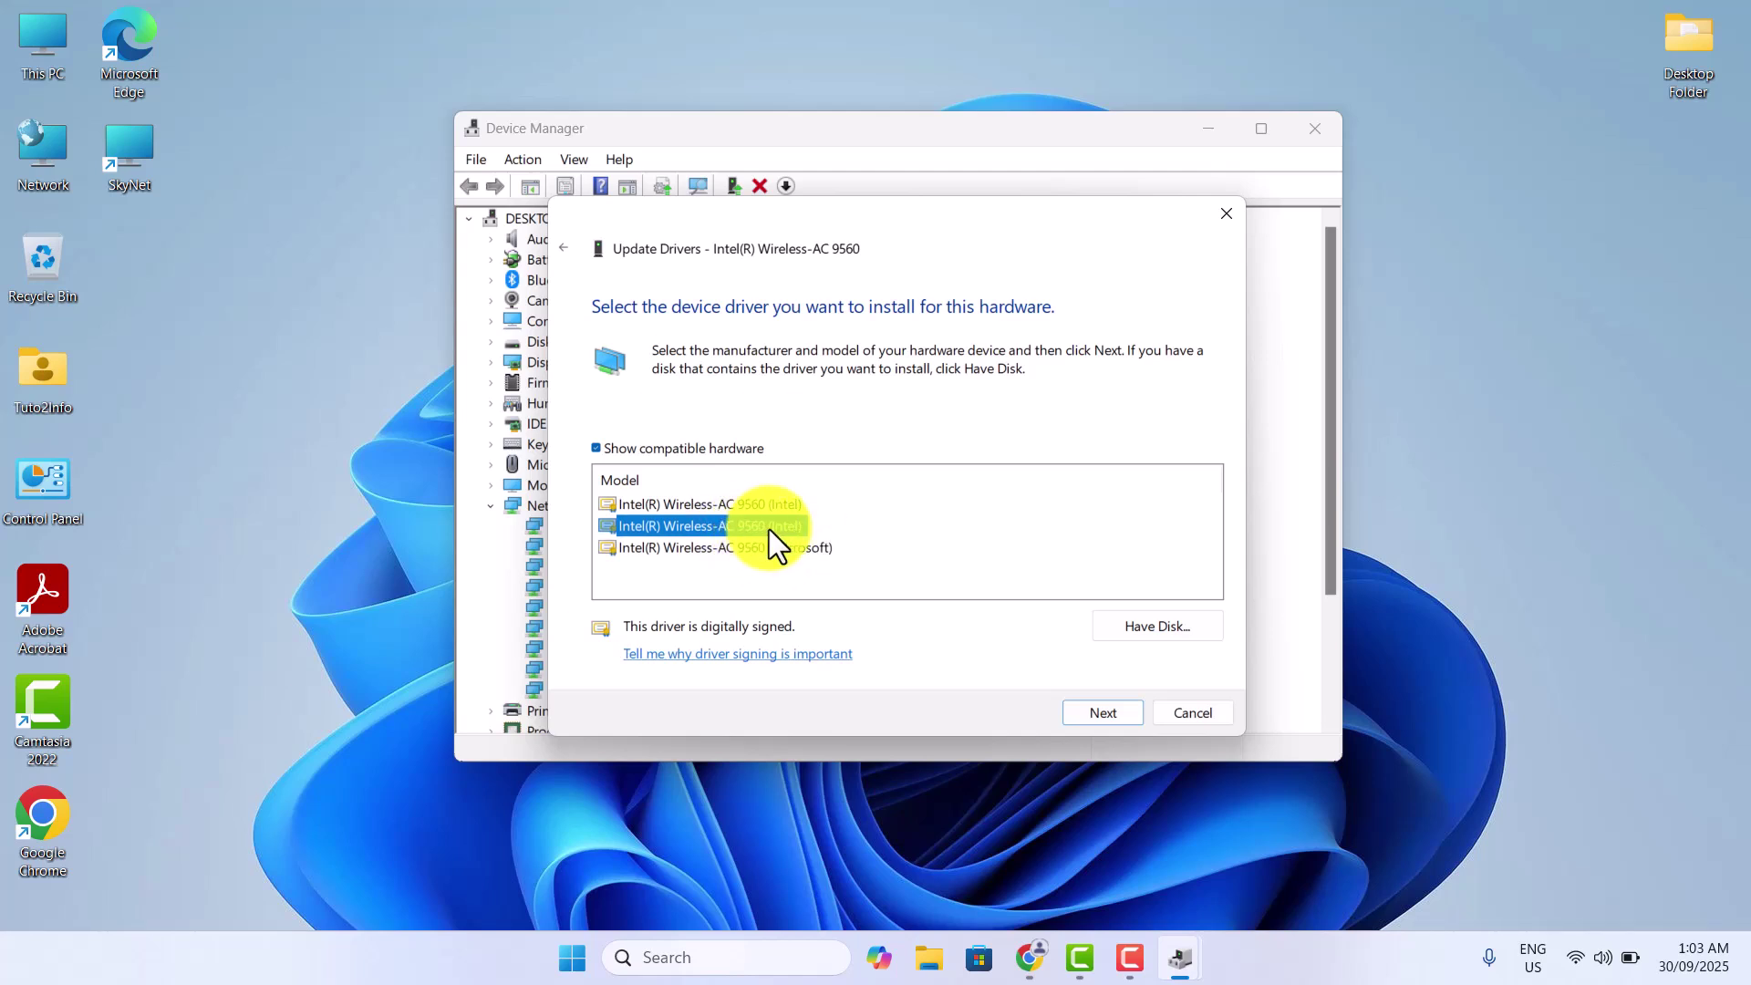
click(1098, 711)
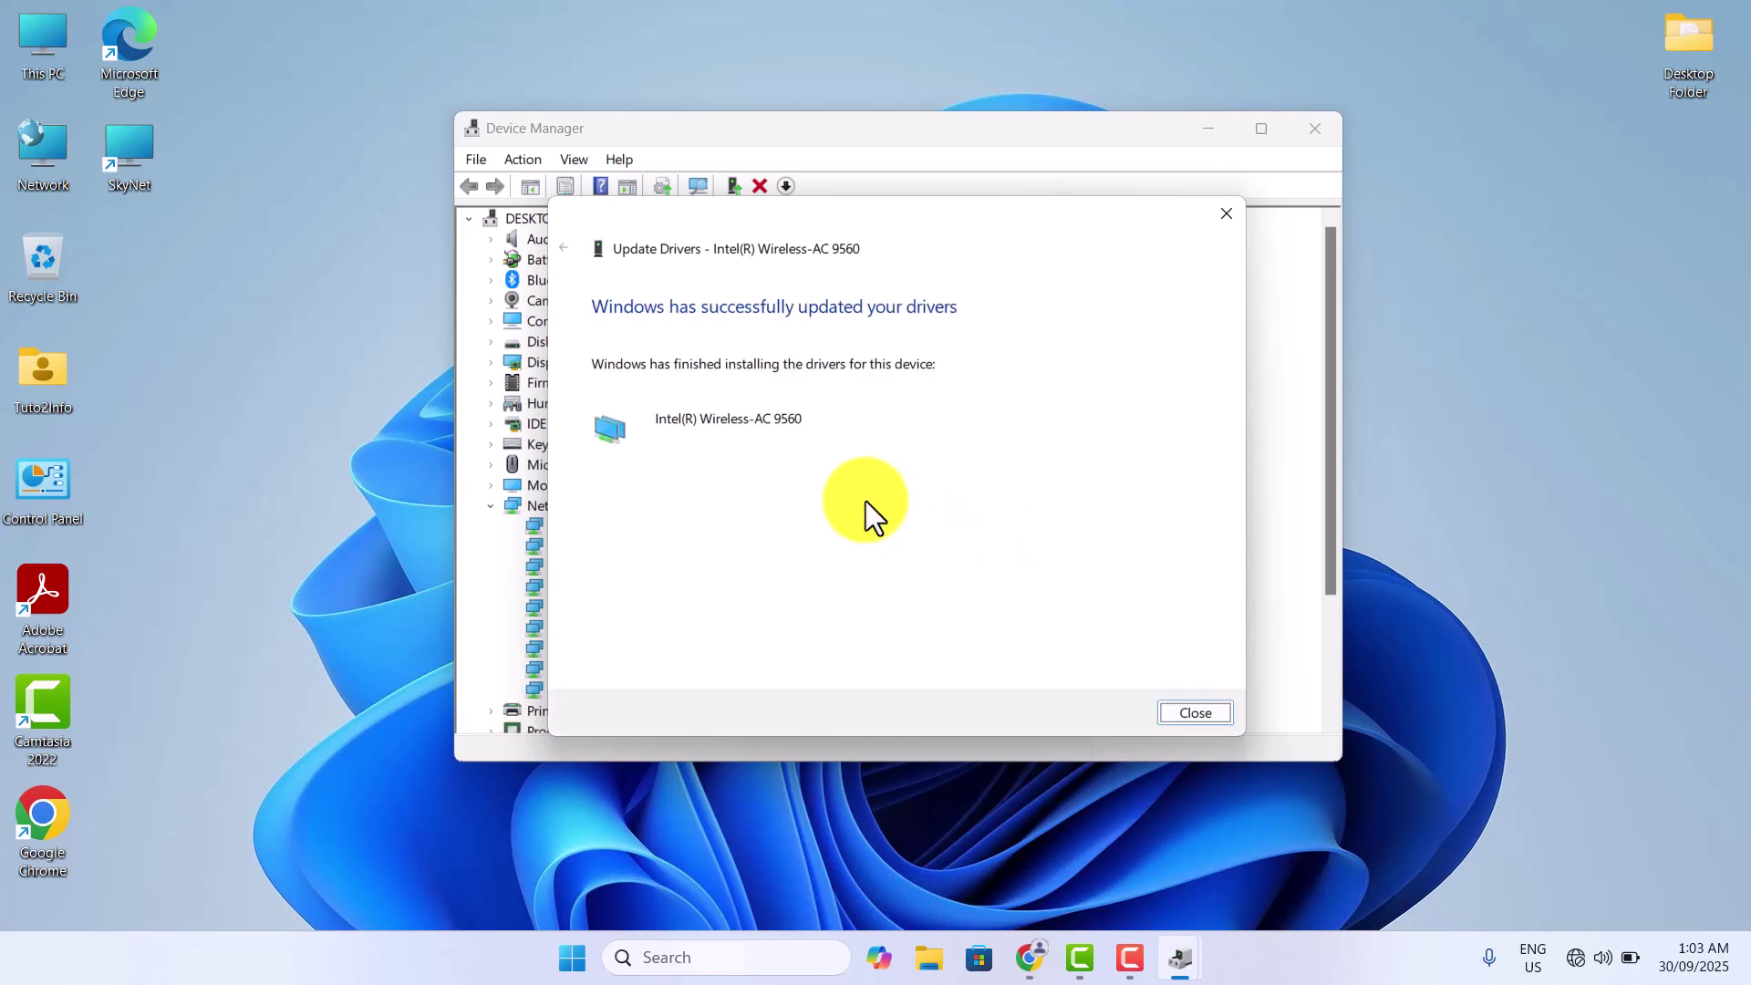
click(1219, 220)
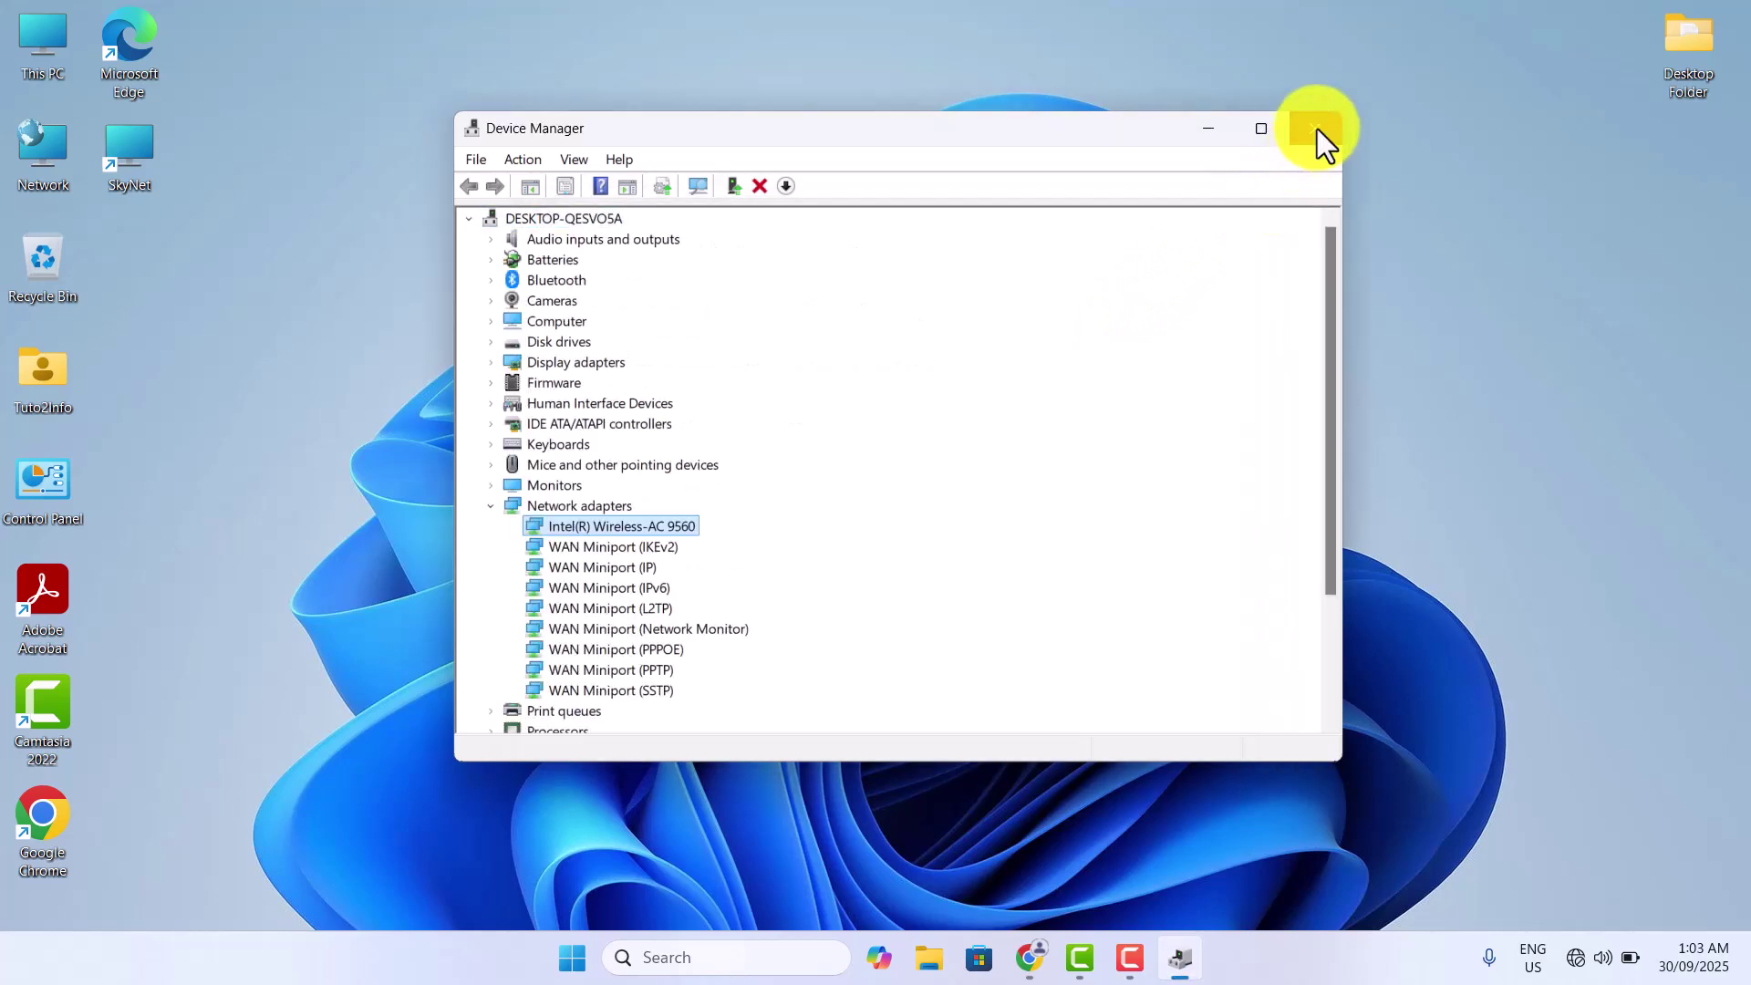
click(1318, 129)
right_click(939, 380)
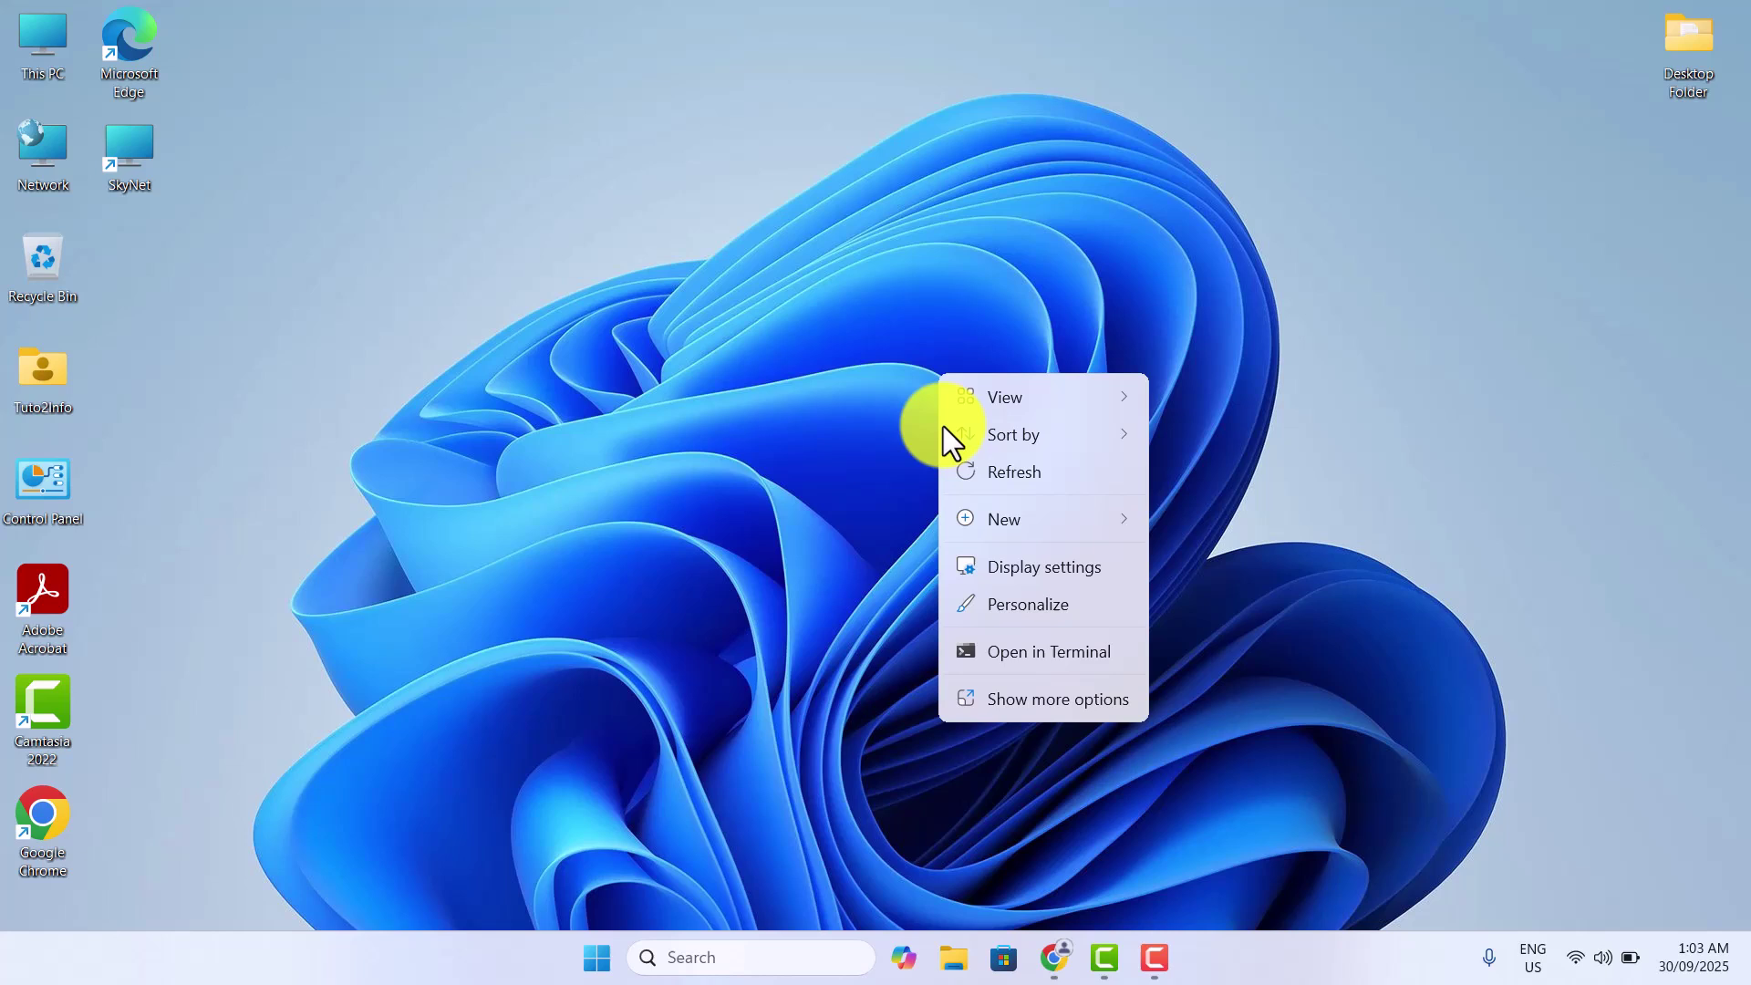
click(1009, 471)
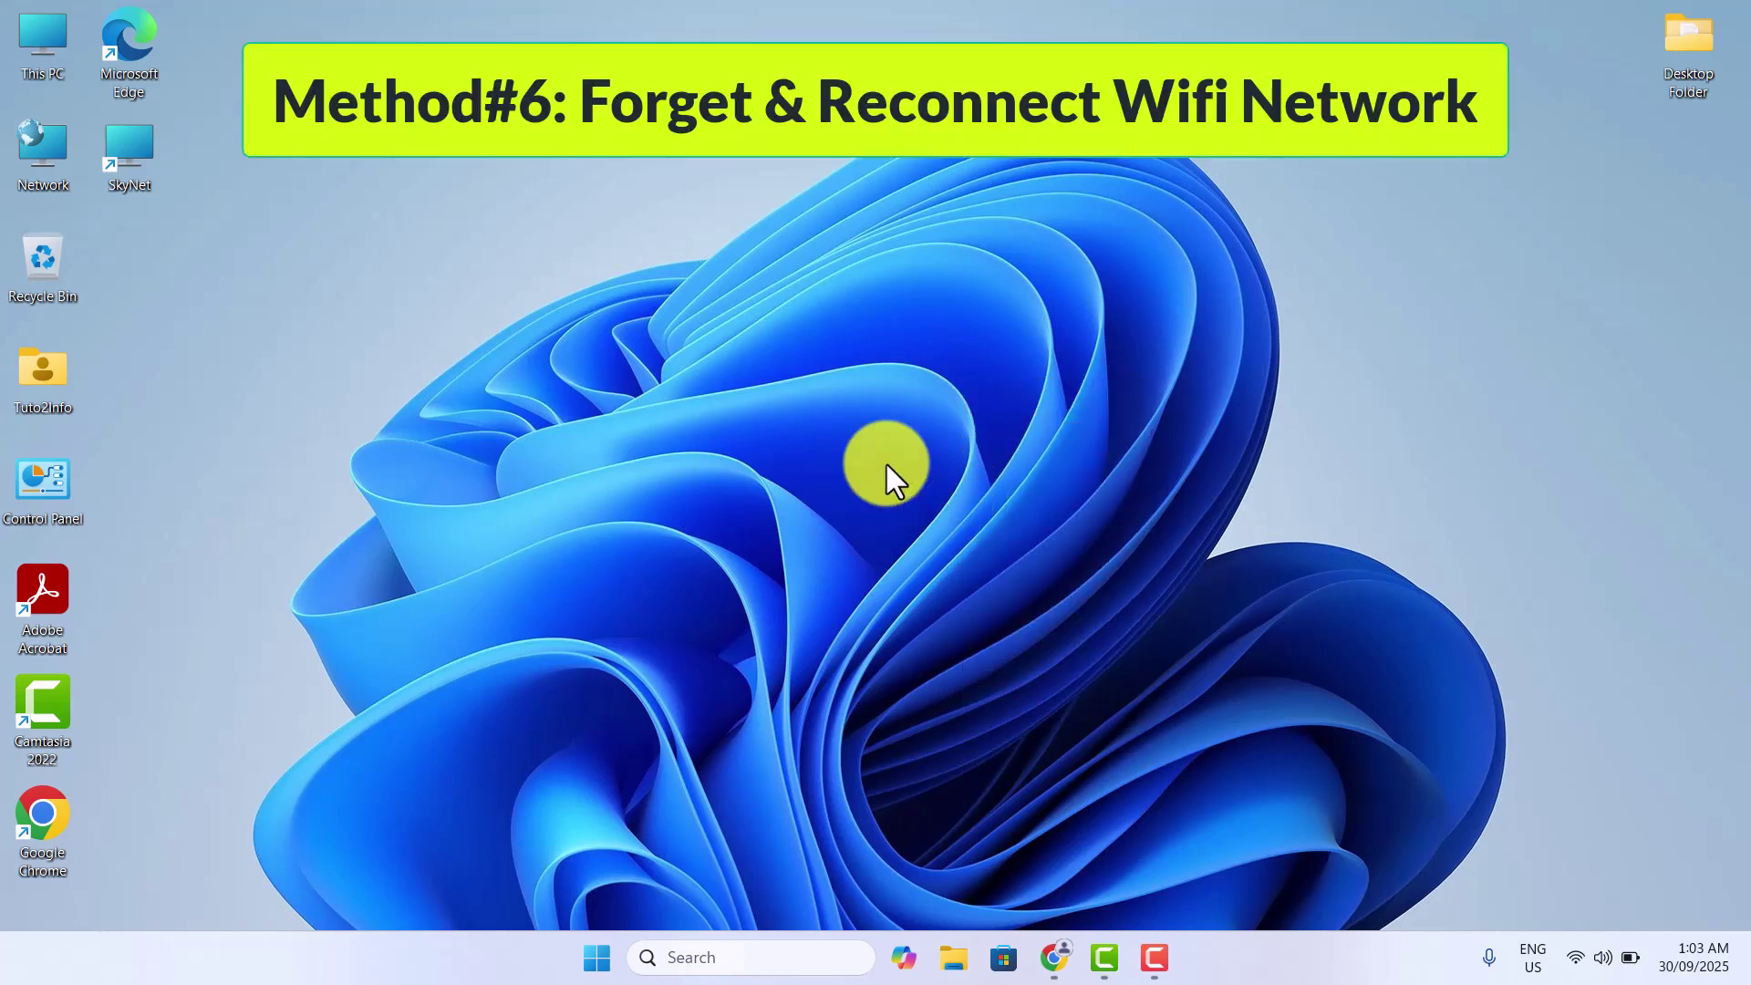
right_click(864, 427)
click(967, 527)
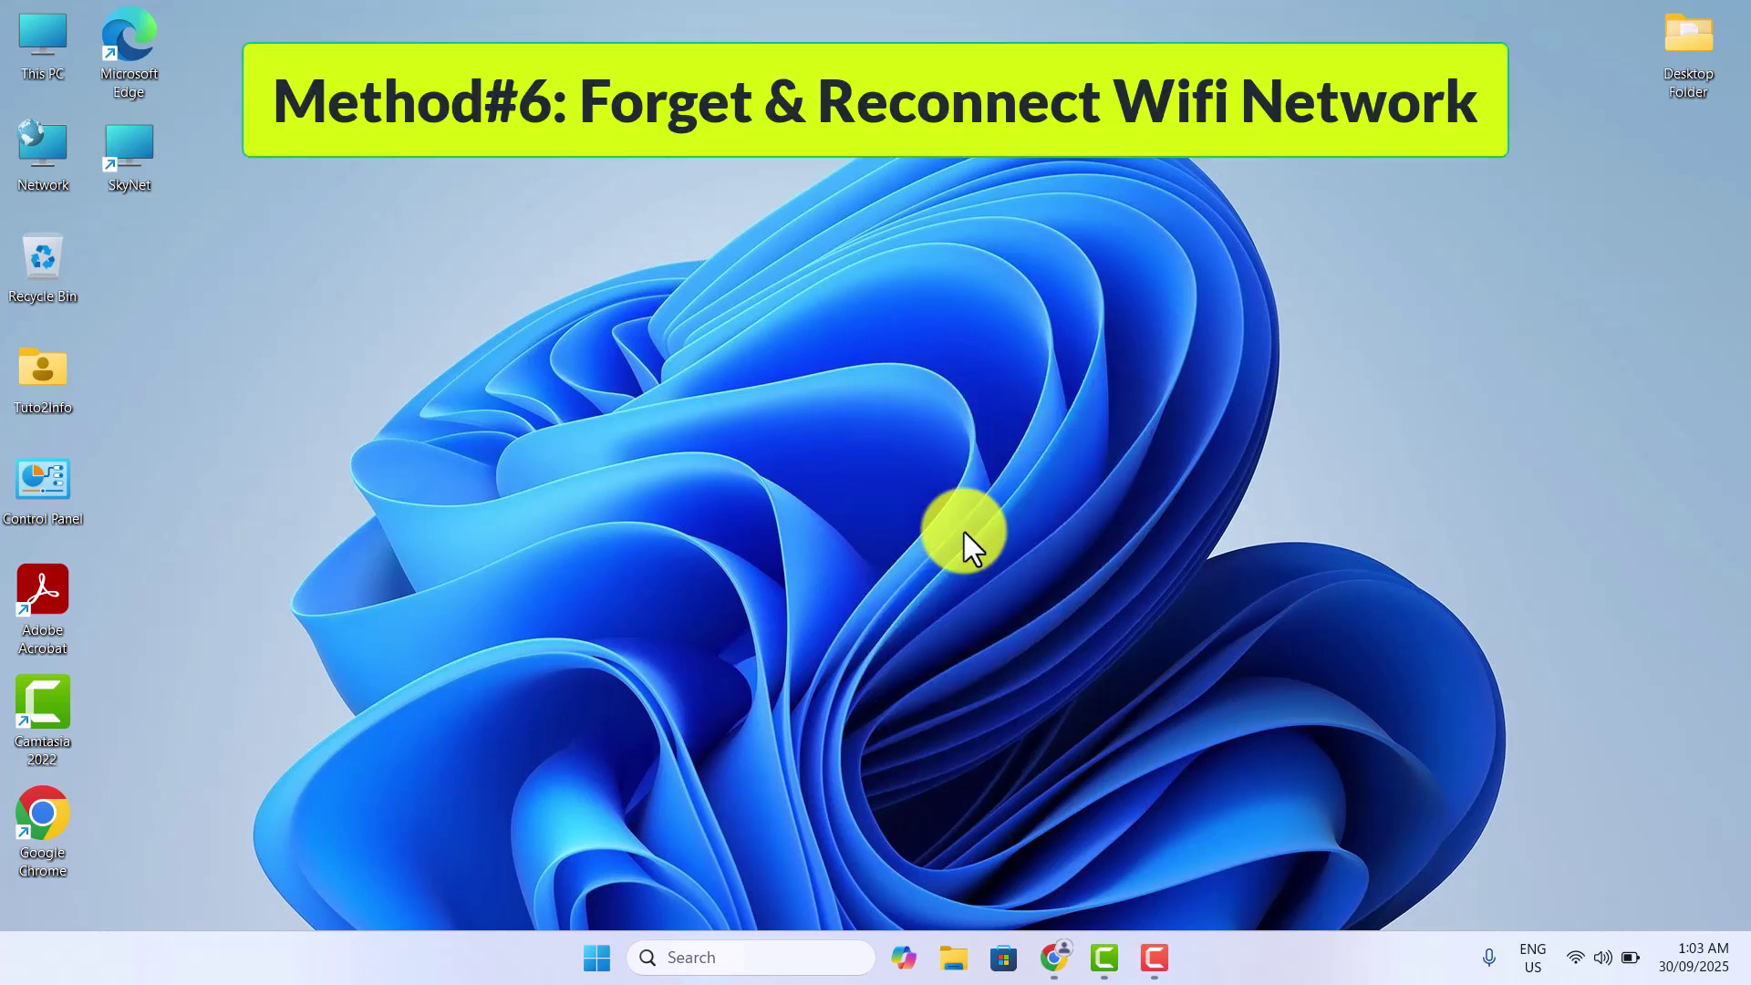
right_click(965, 337)
click(1058, 438)
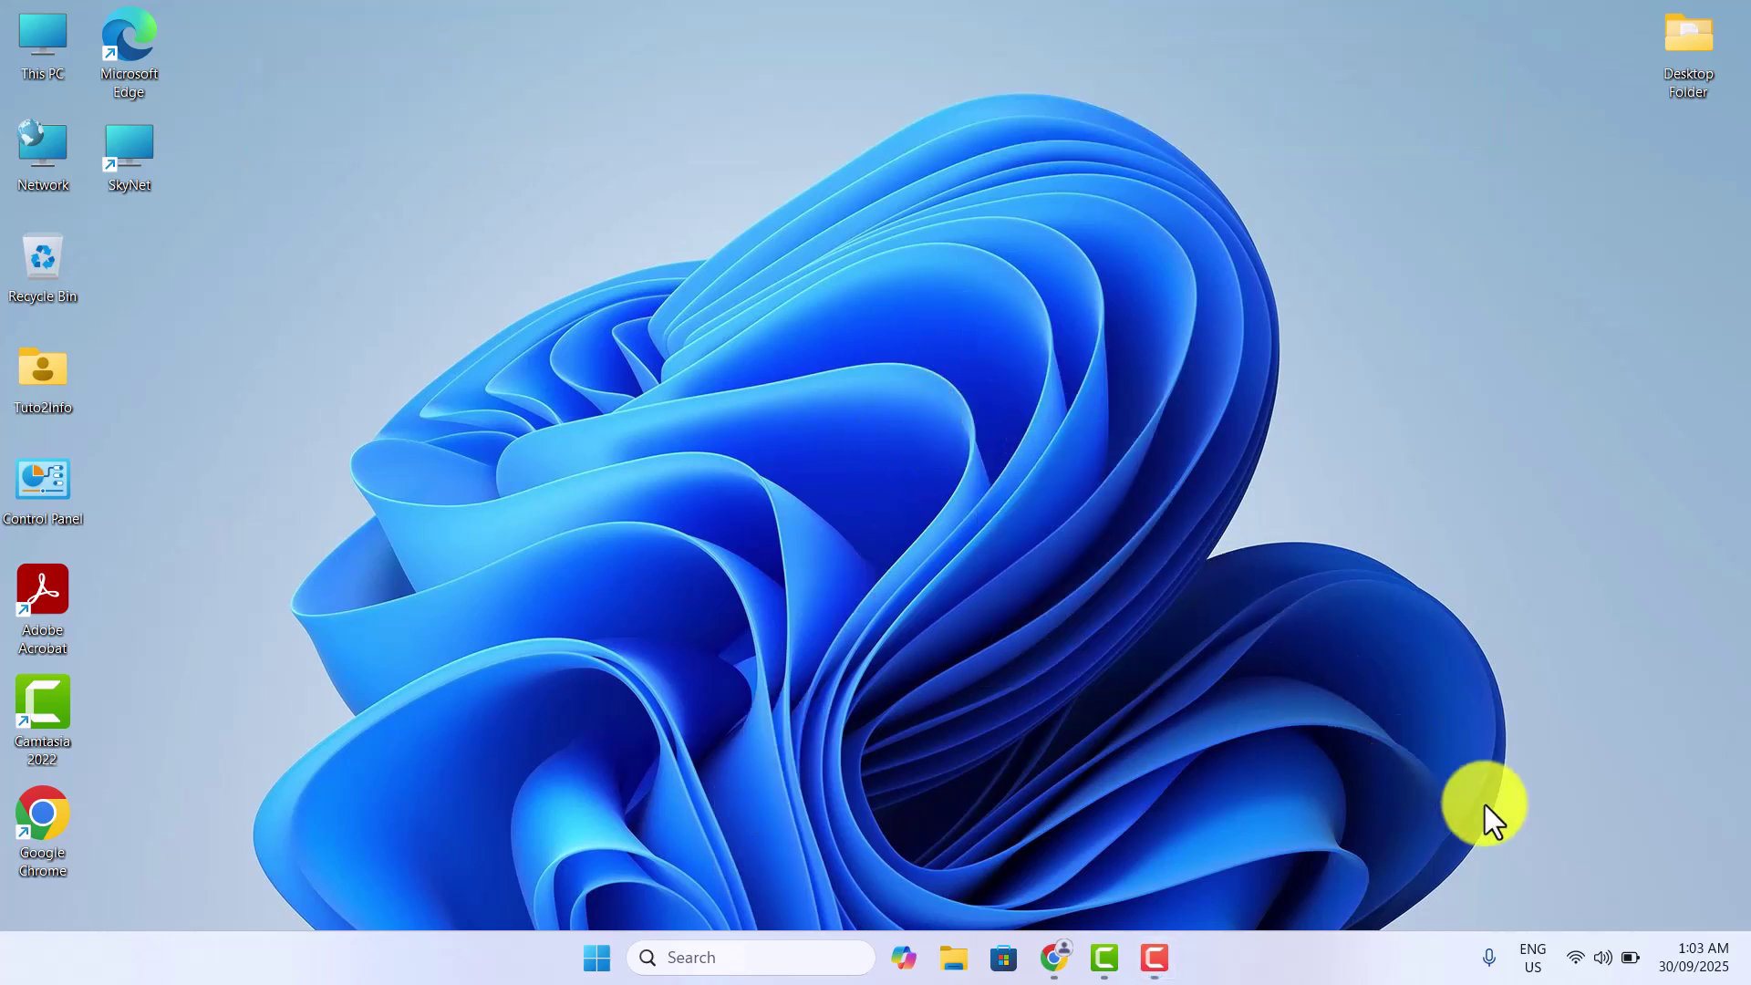
Forget the Home_Wifi network from the Quick Settings Wi-Fi list.
click(1580, 938)
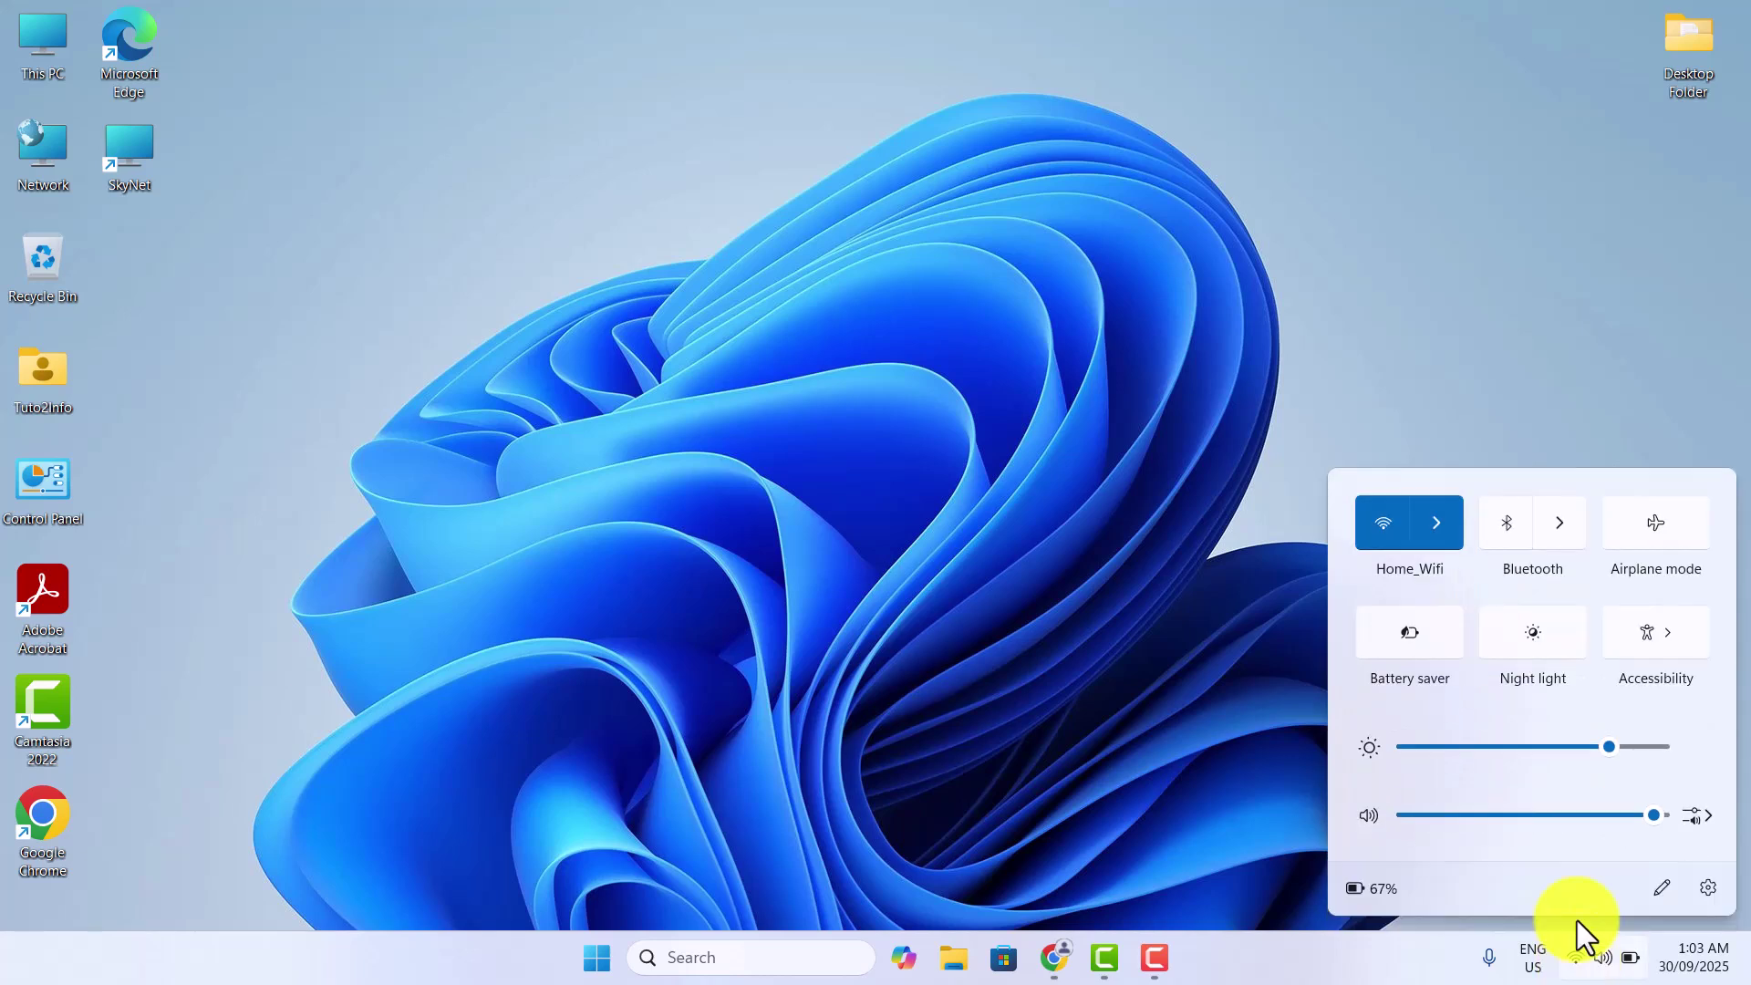
click(1438, 522)
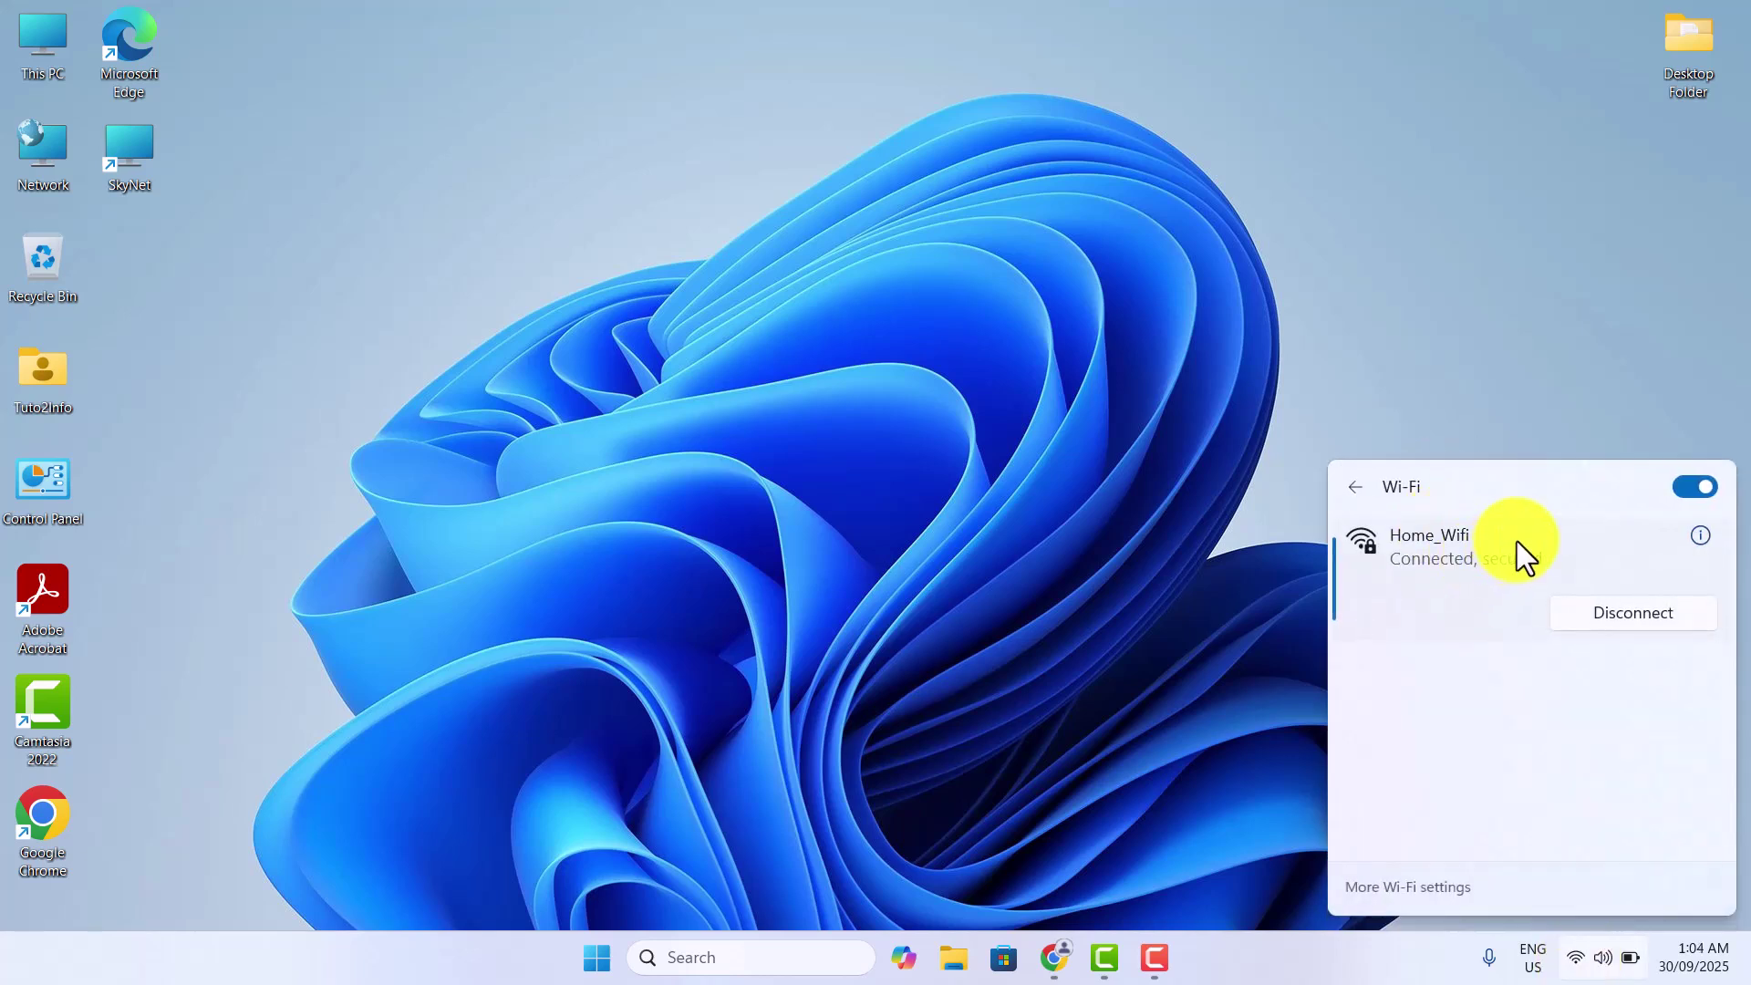
right_click(1517, 541)
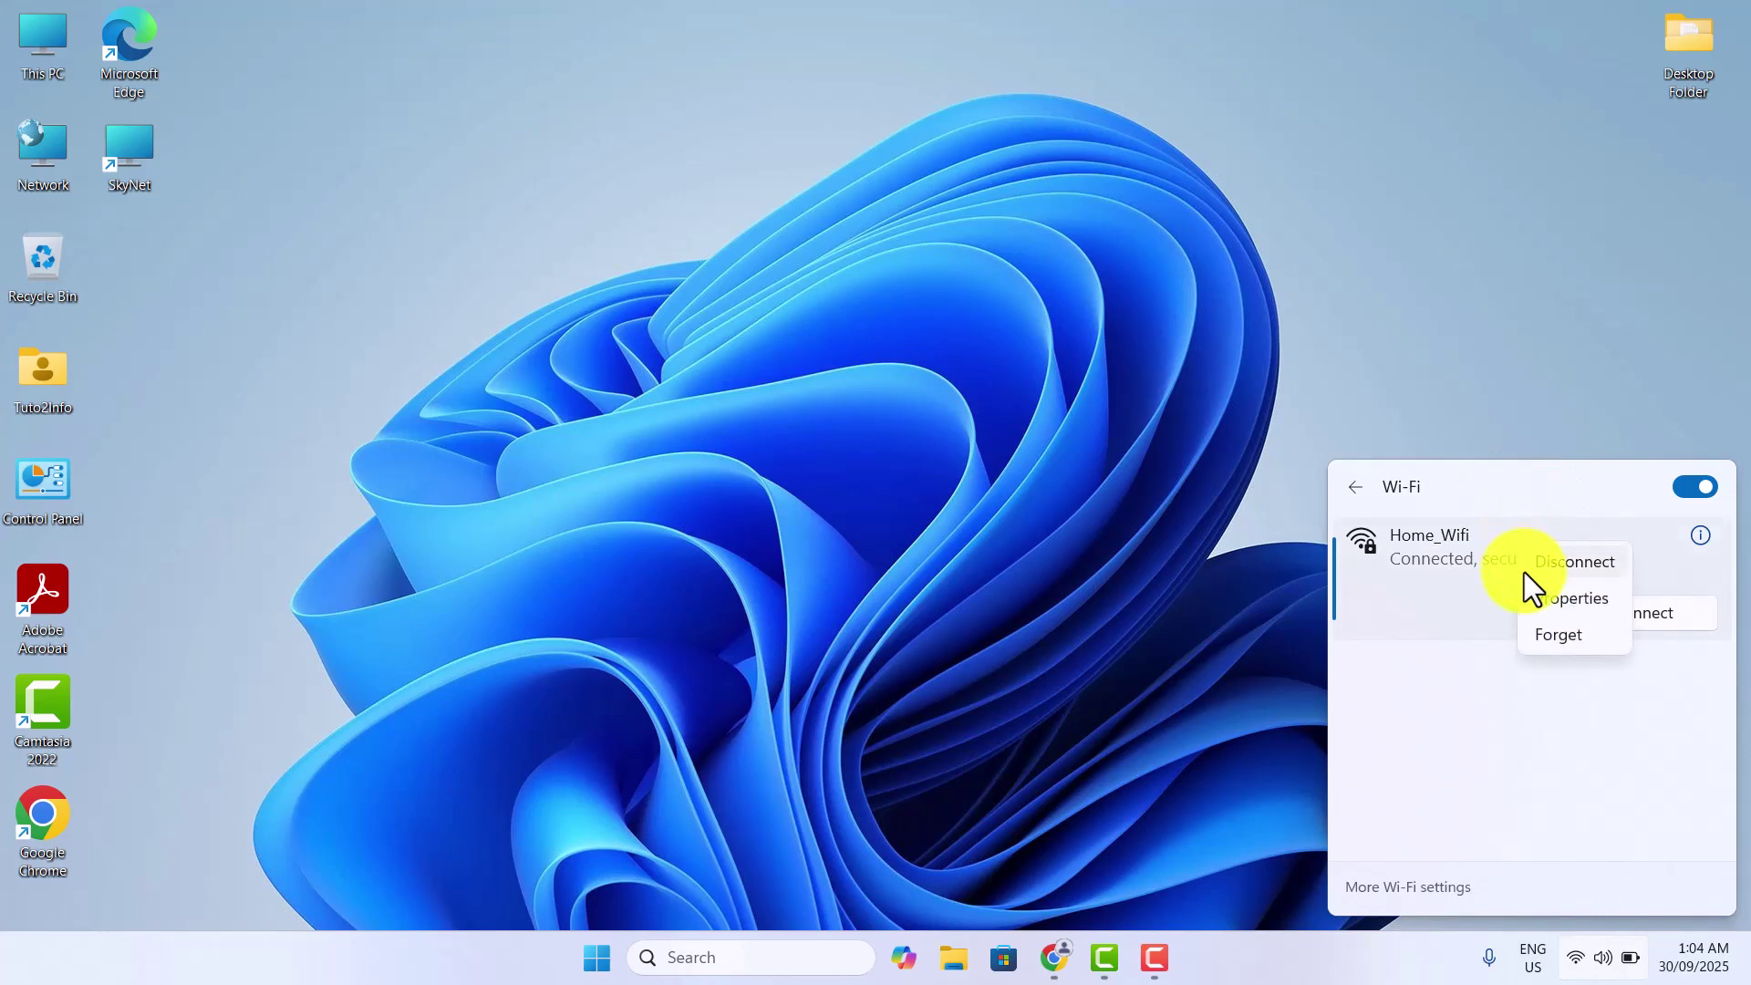
click(1563, 633)
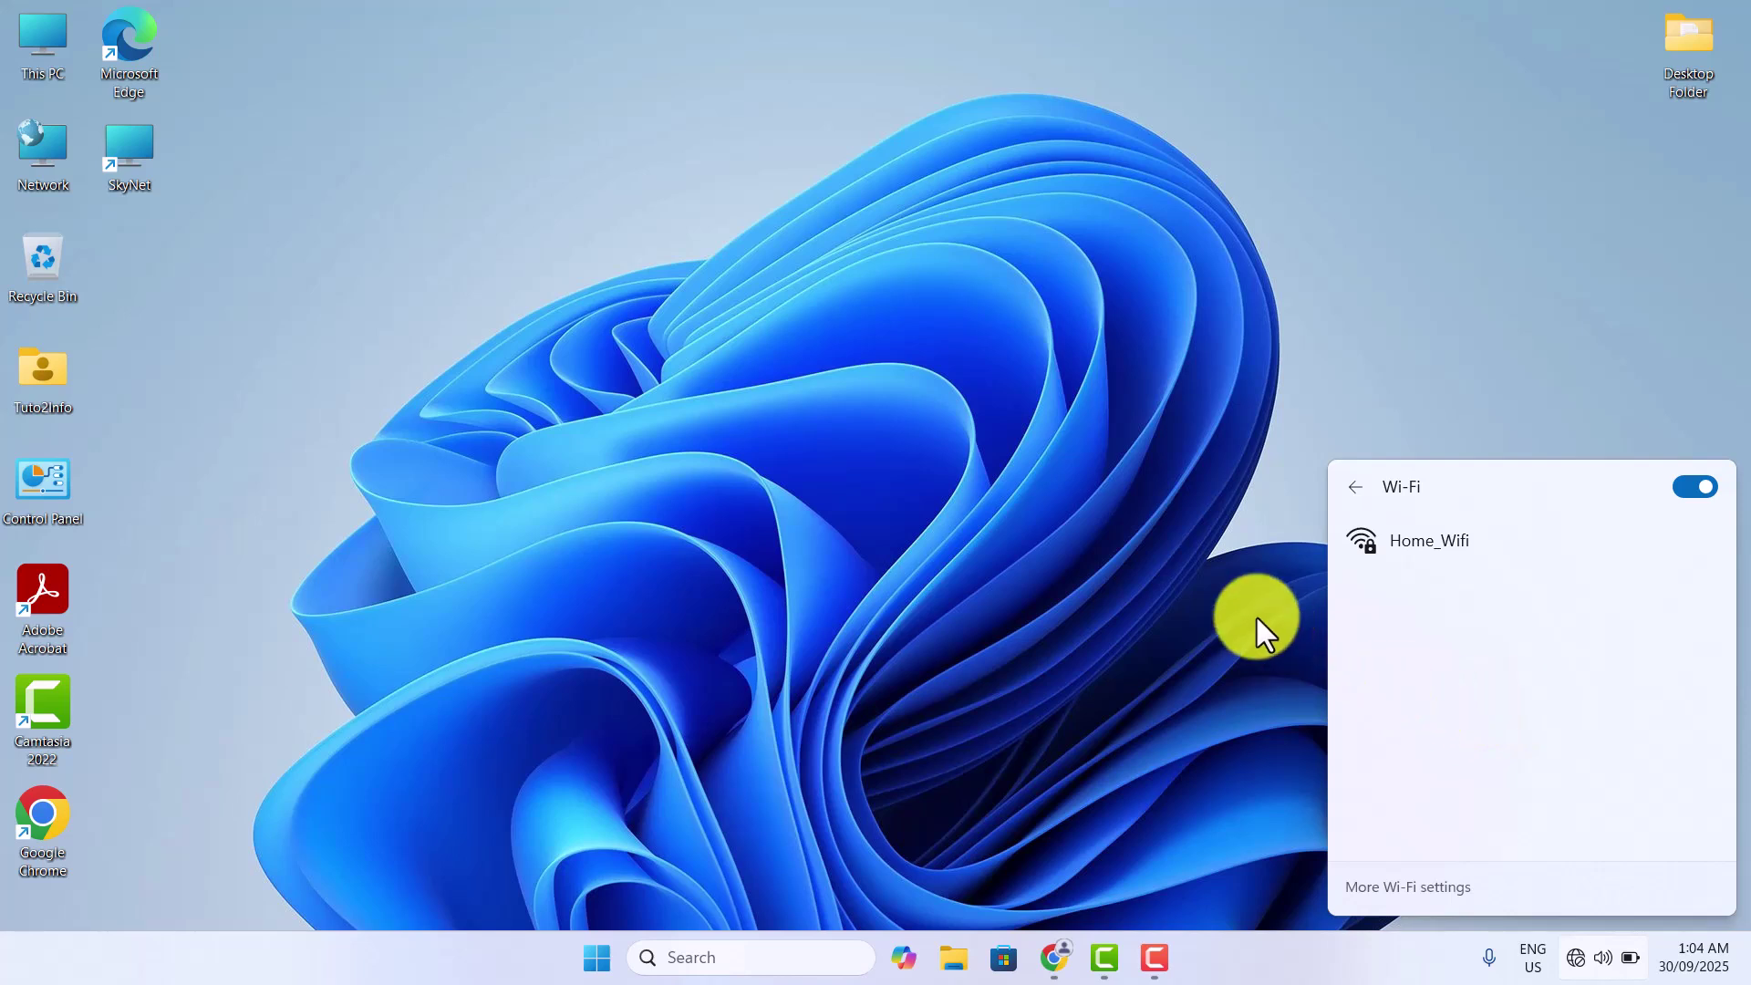
click(1177, 554)
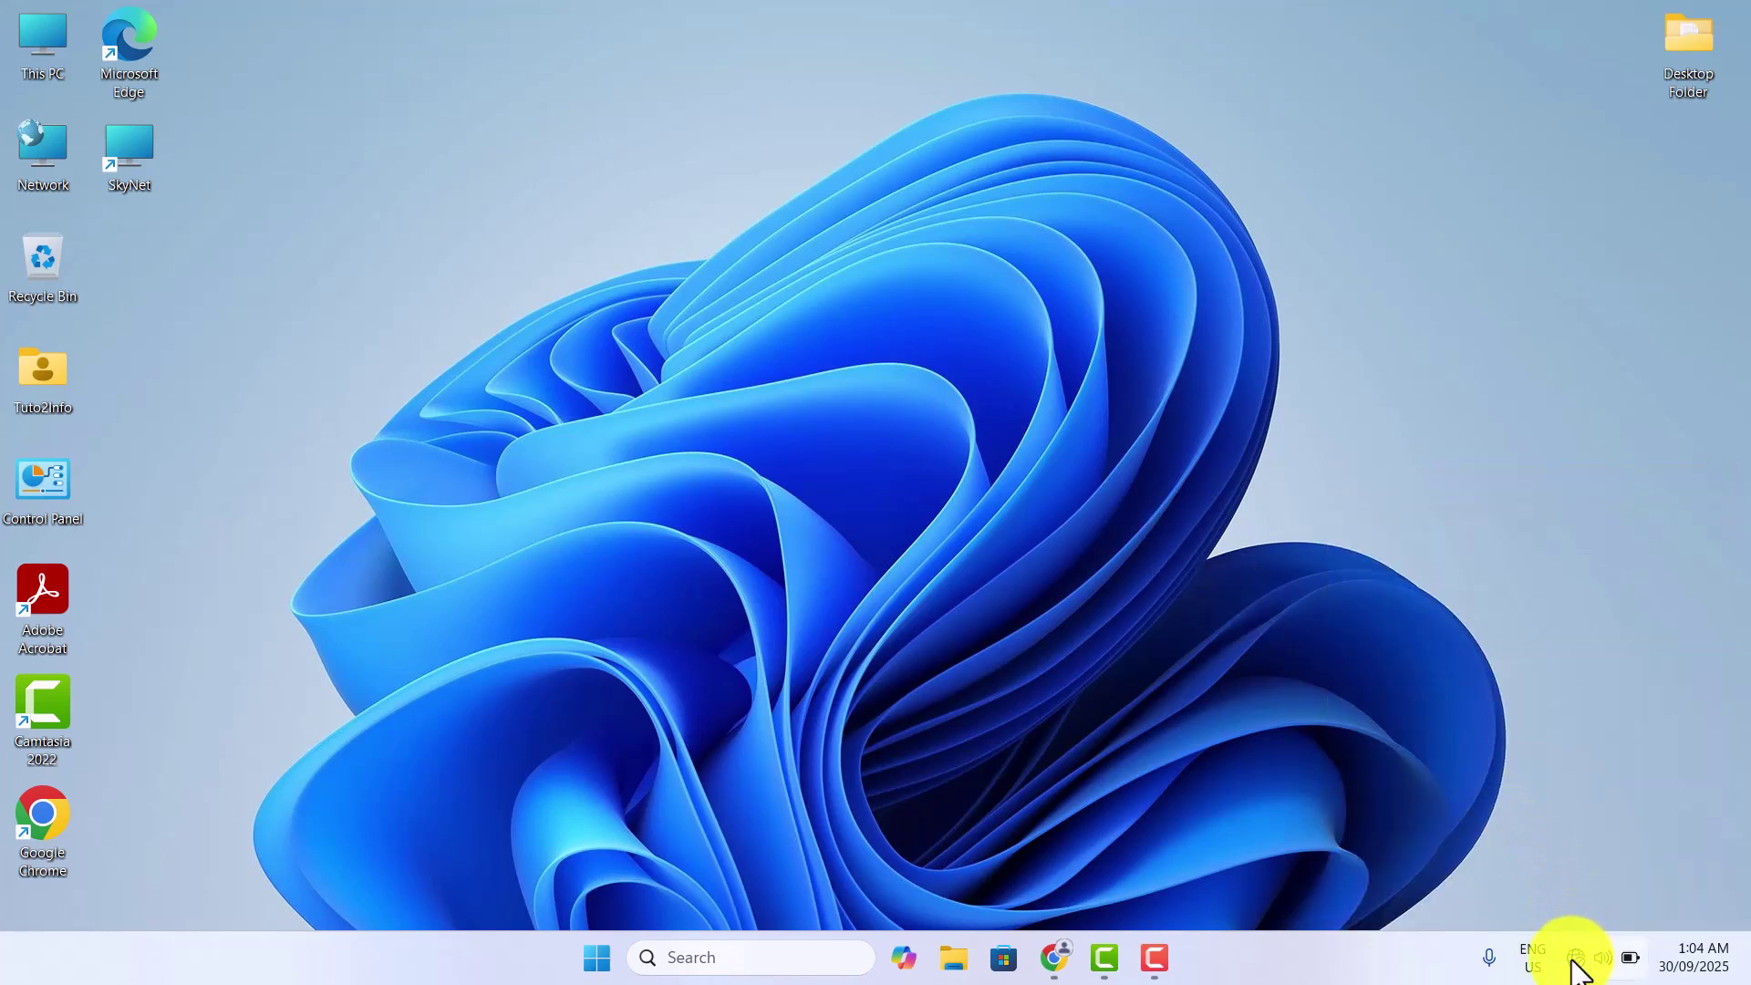
Connect to Home_Wifi from Quick Settings by entering its network security key.
mouse_move(1575, 968)
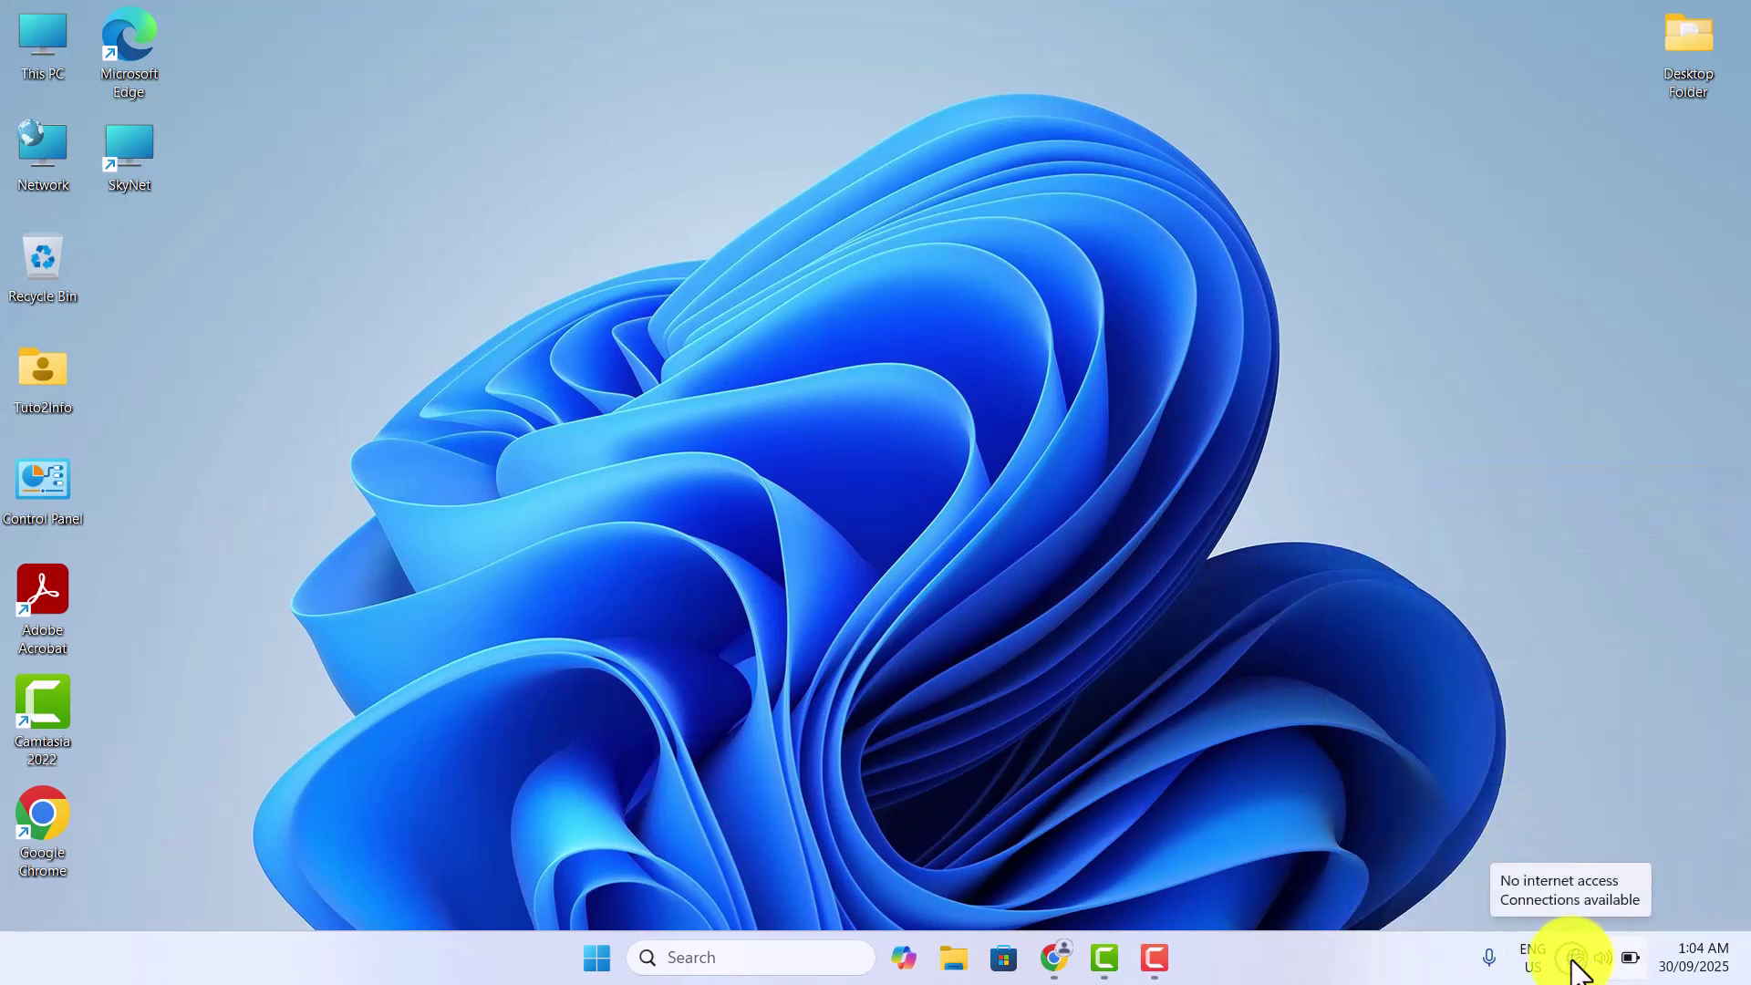
click(1575, 967)
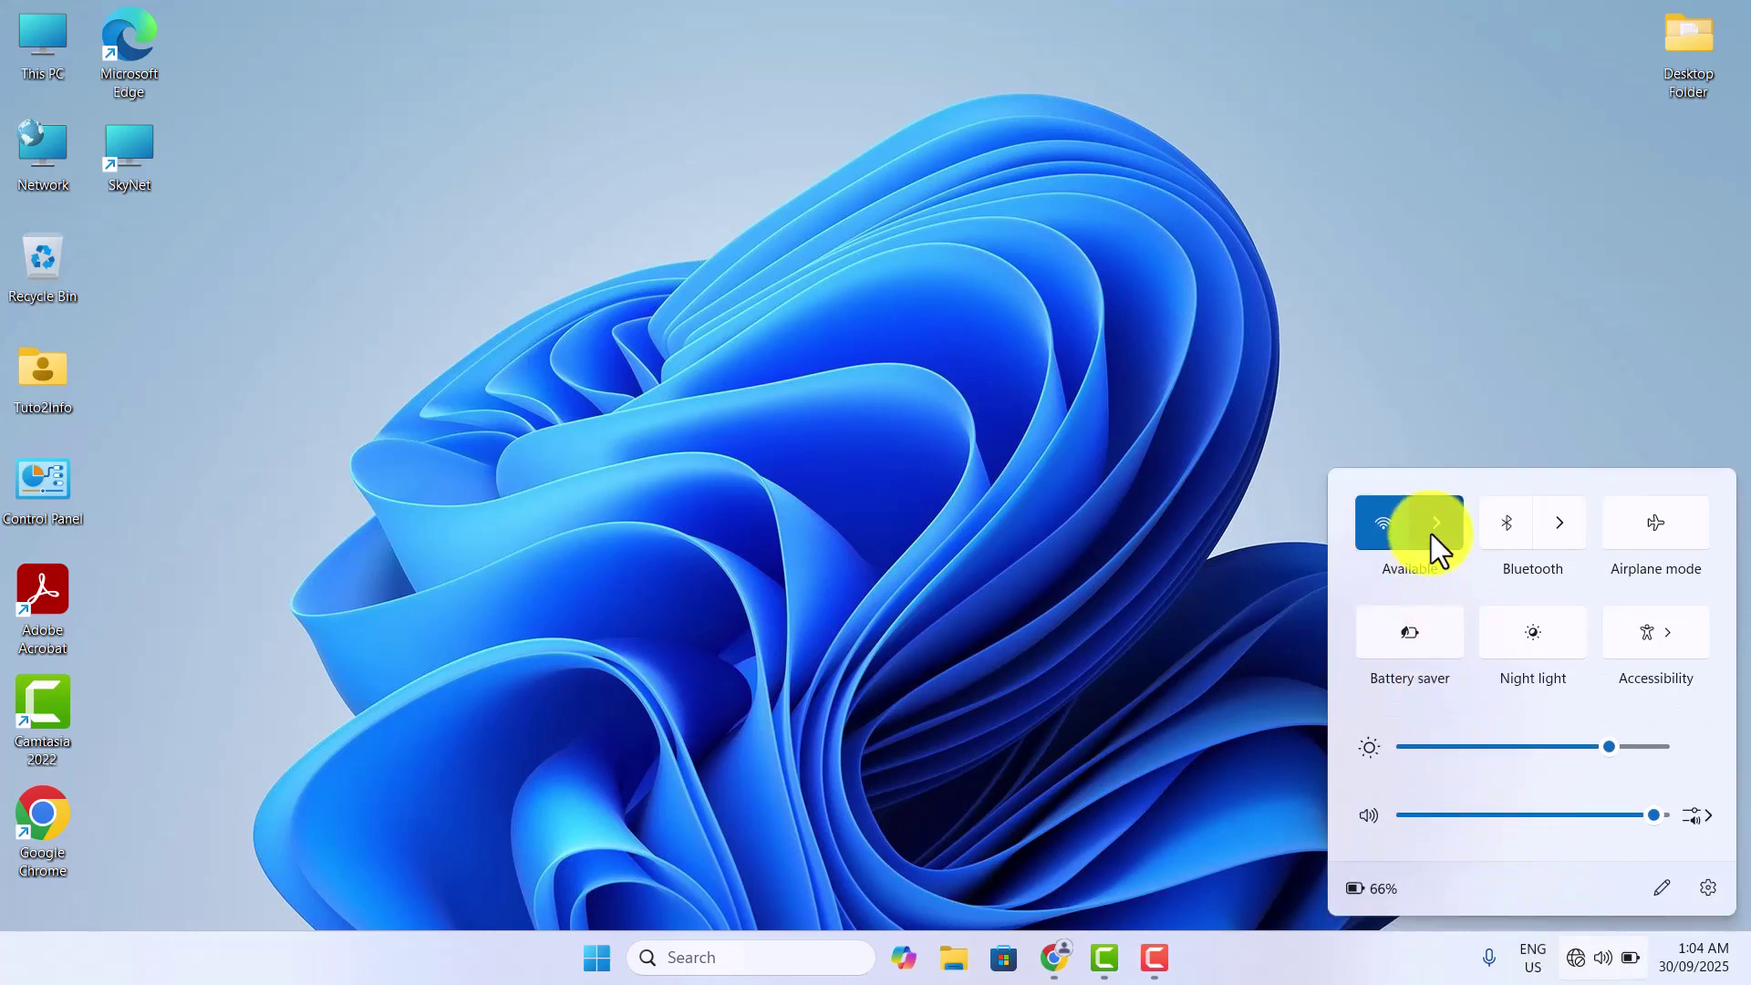
click(1430, 536)
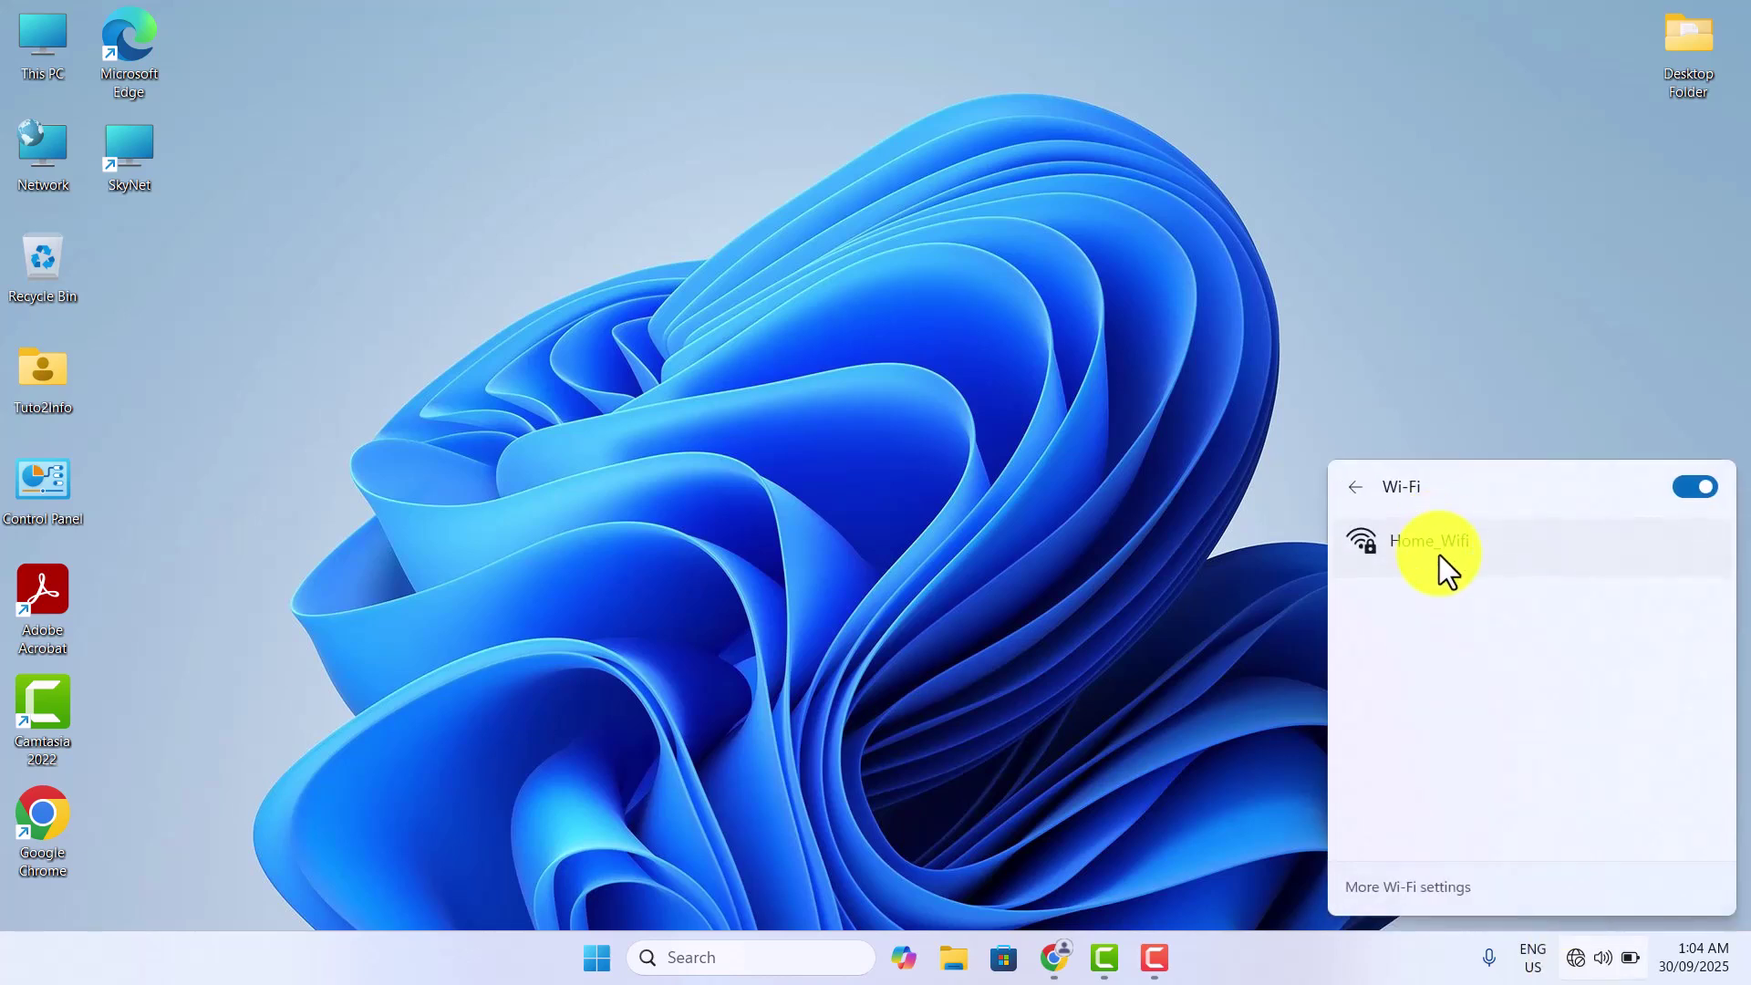
click(1440, 554)
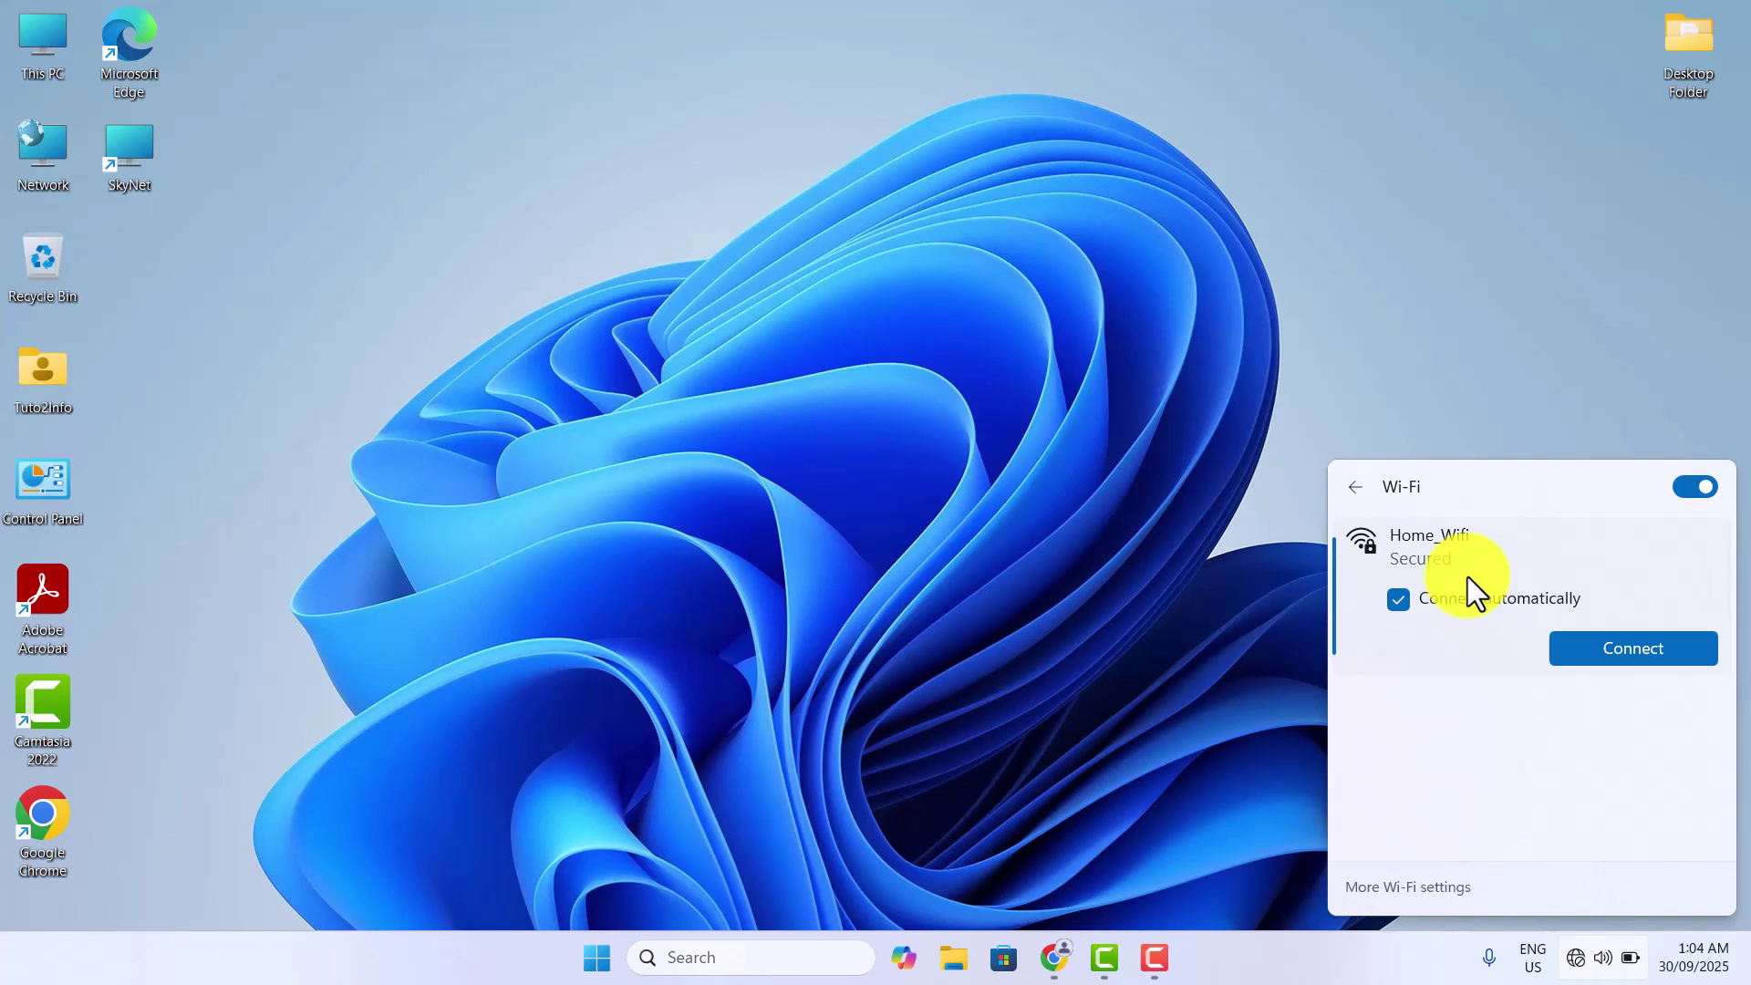
click(1608, 650)
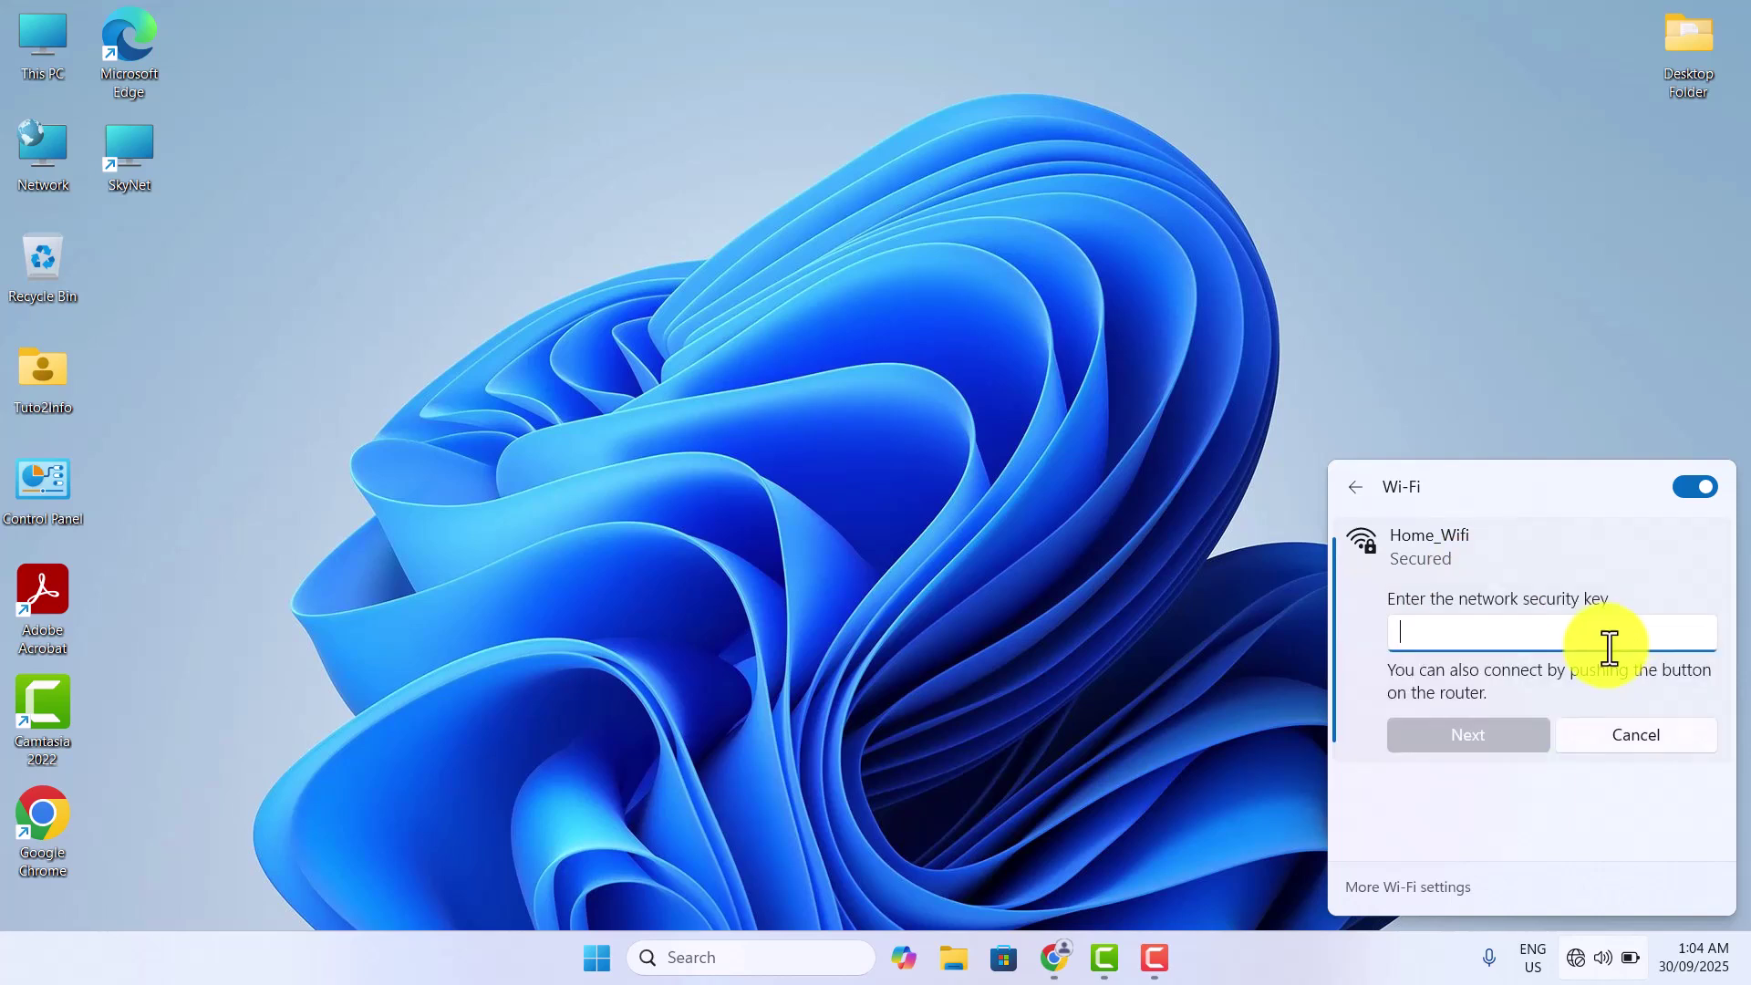
click(1463, 628)
text(****)
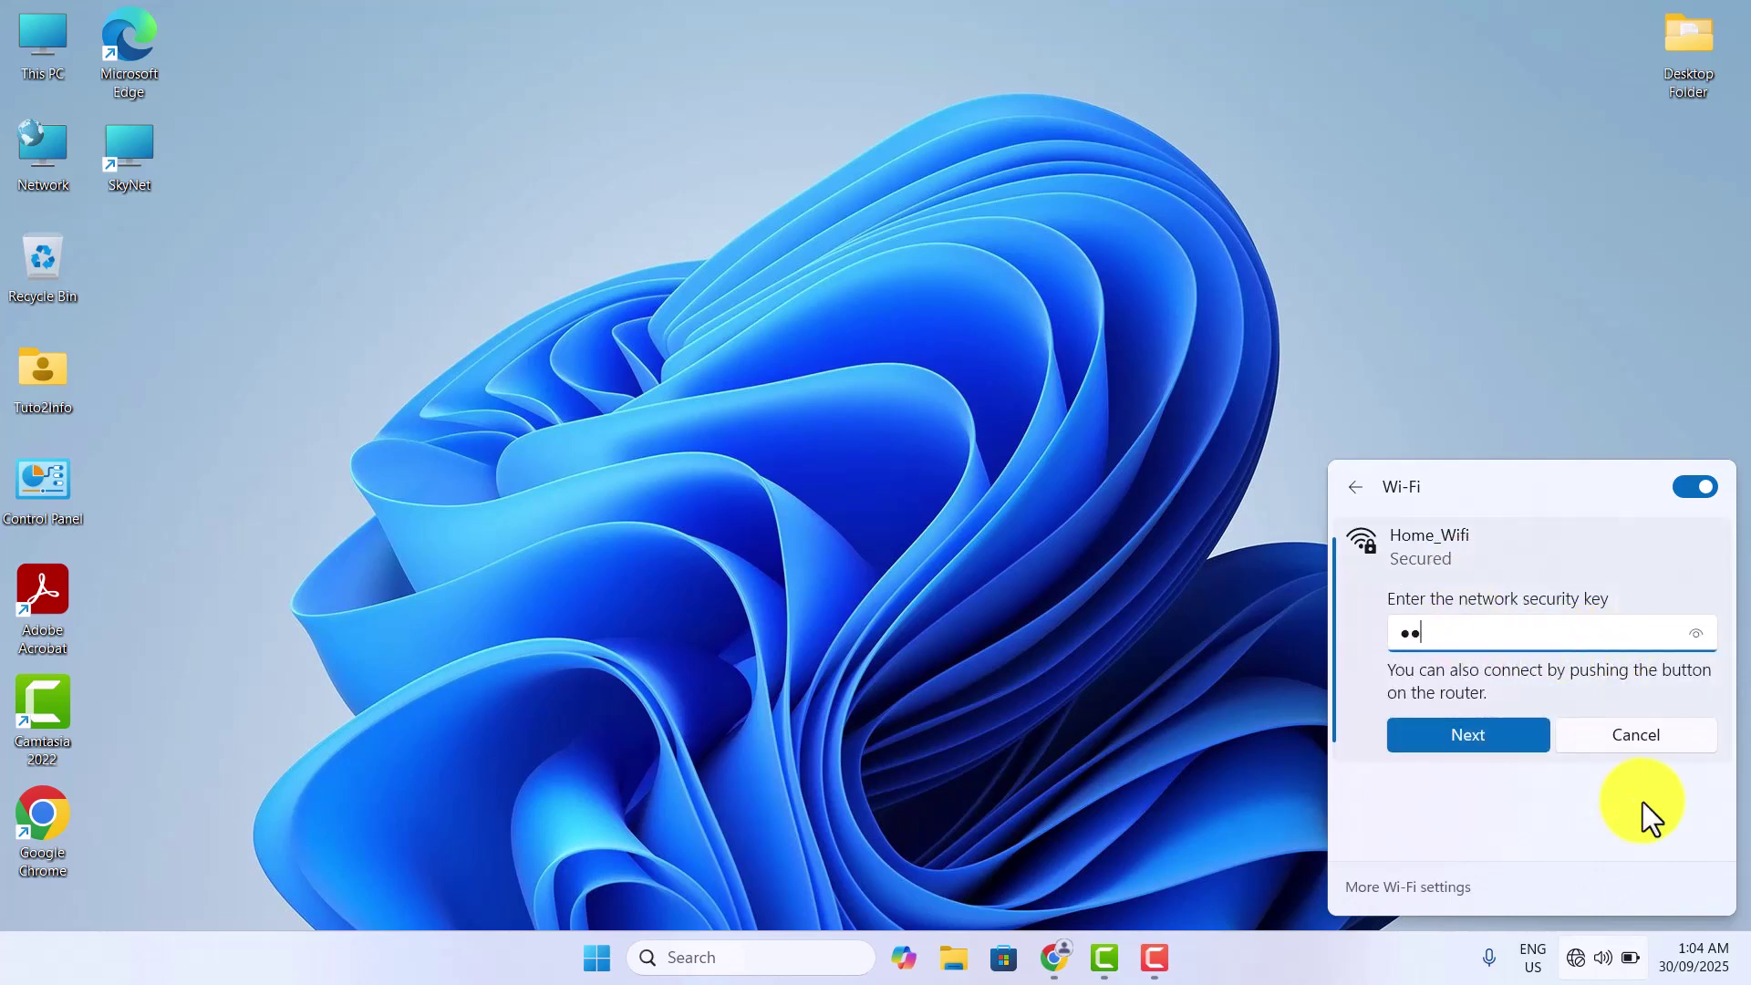
text(*********)
click(1463, 733)
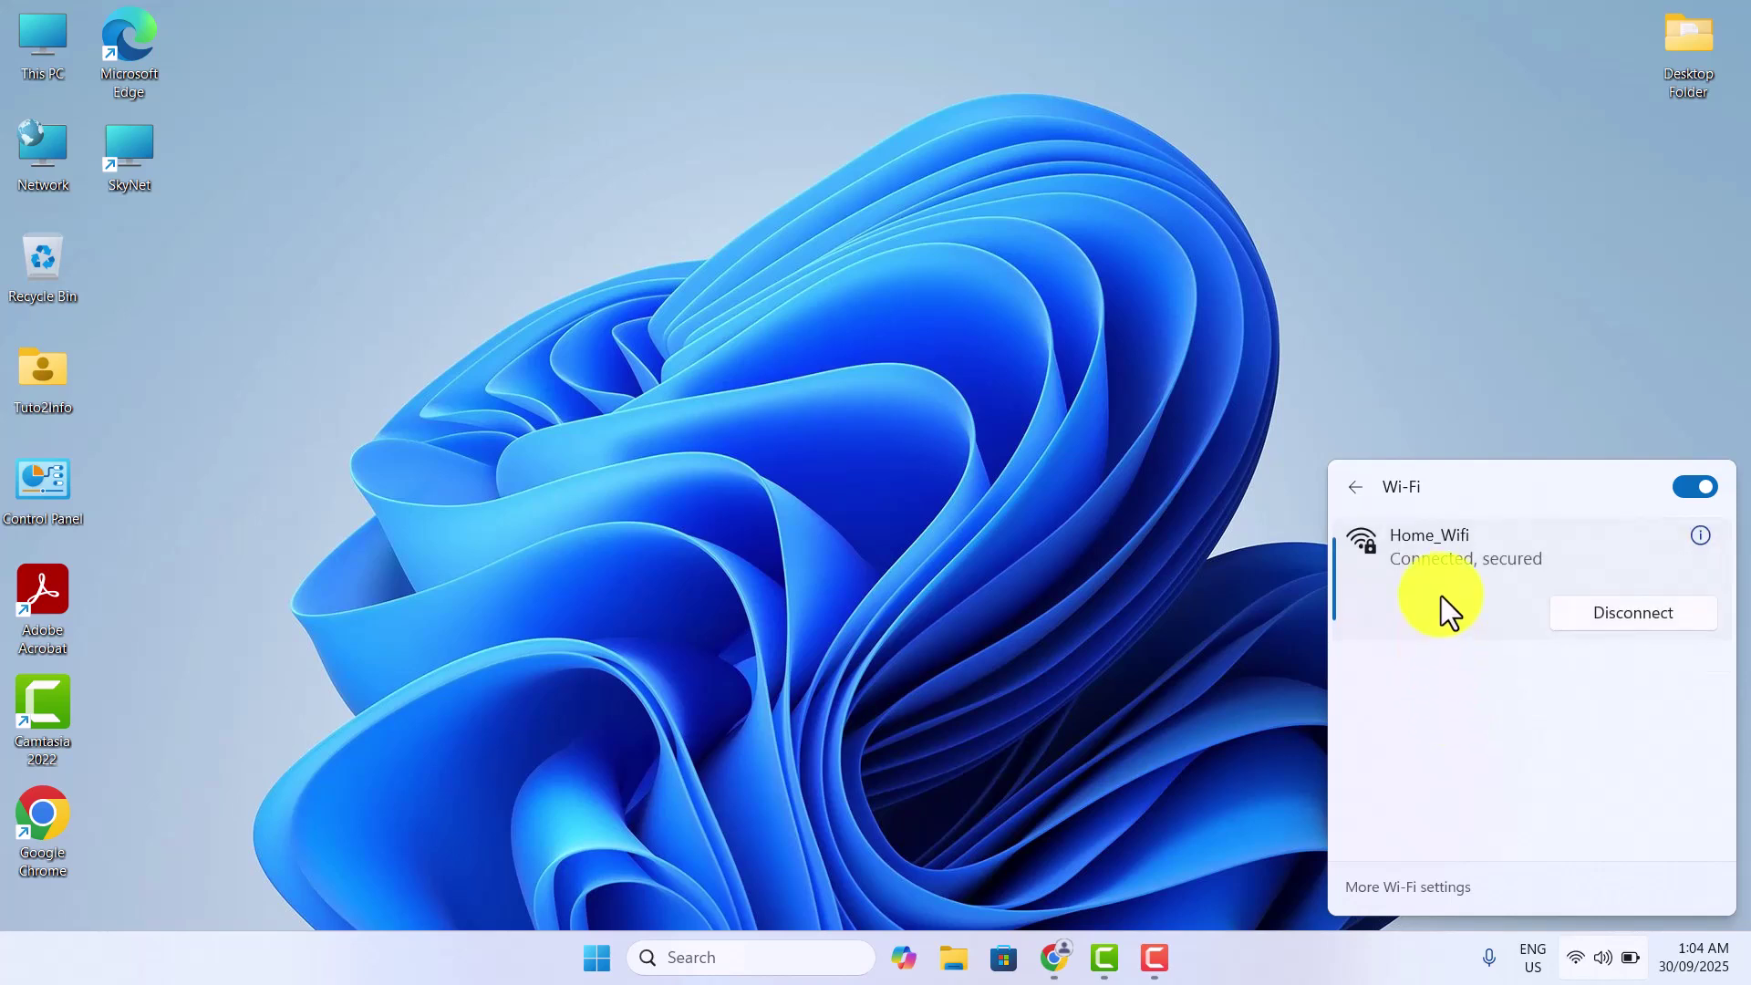
click(1151, 567)
right_click(905, 391)
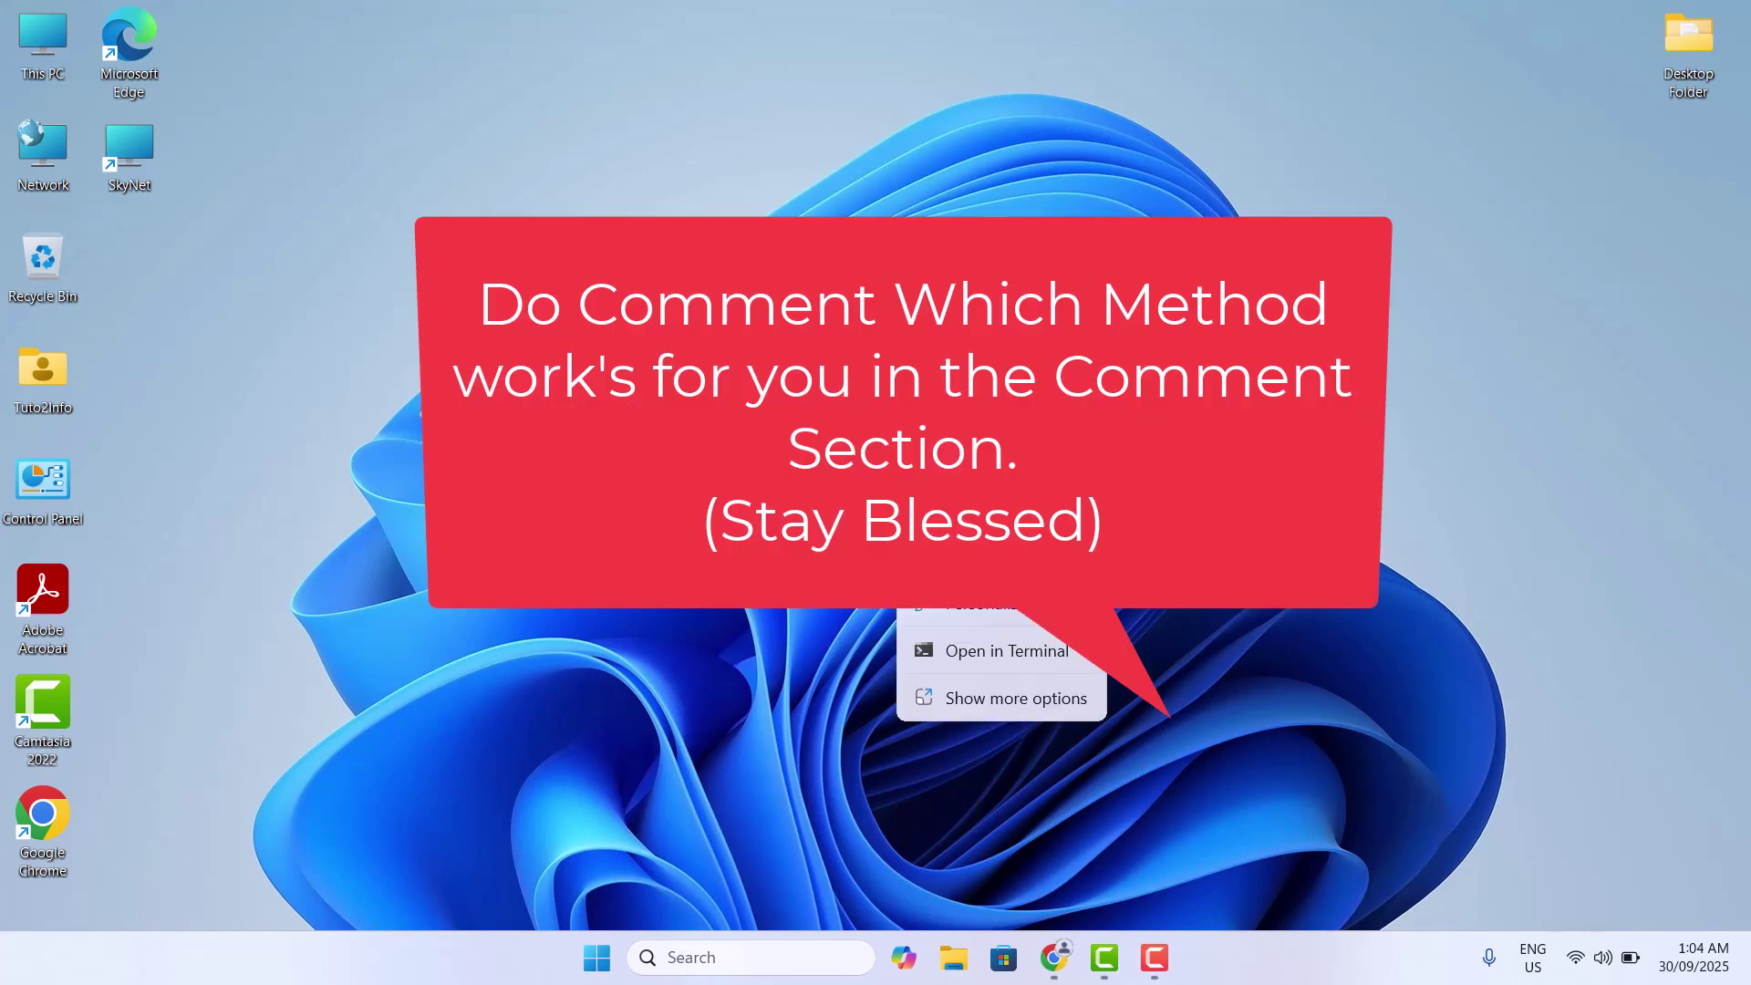
key(Escape)
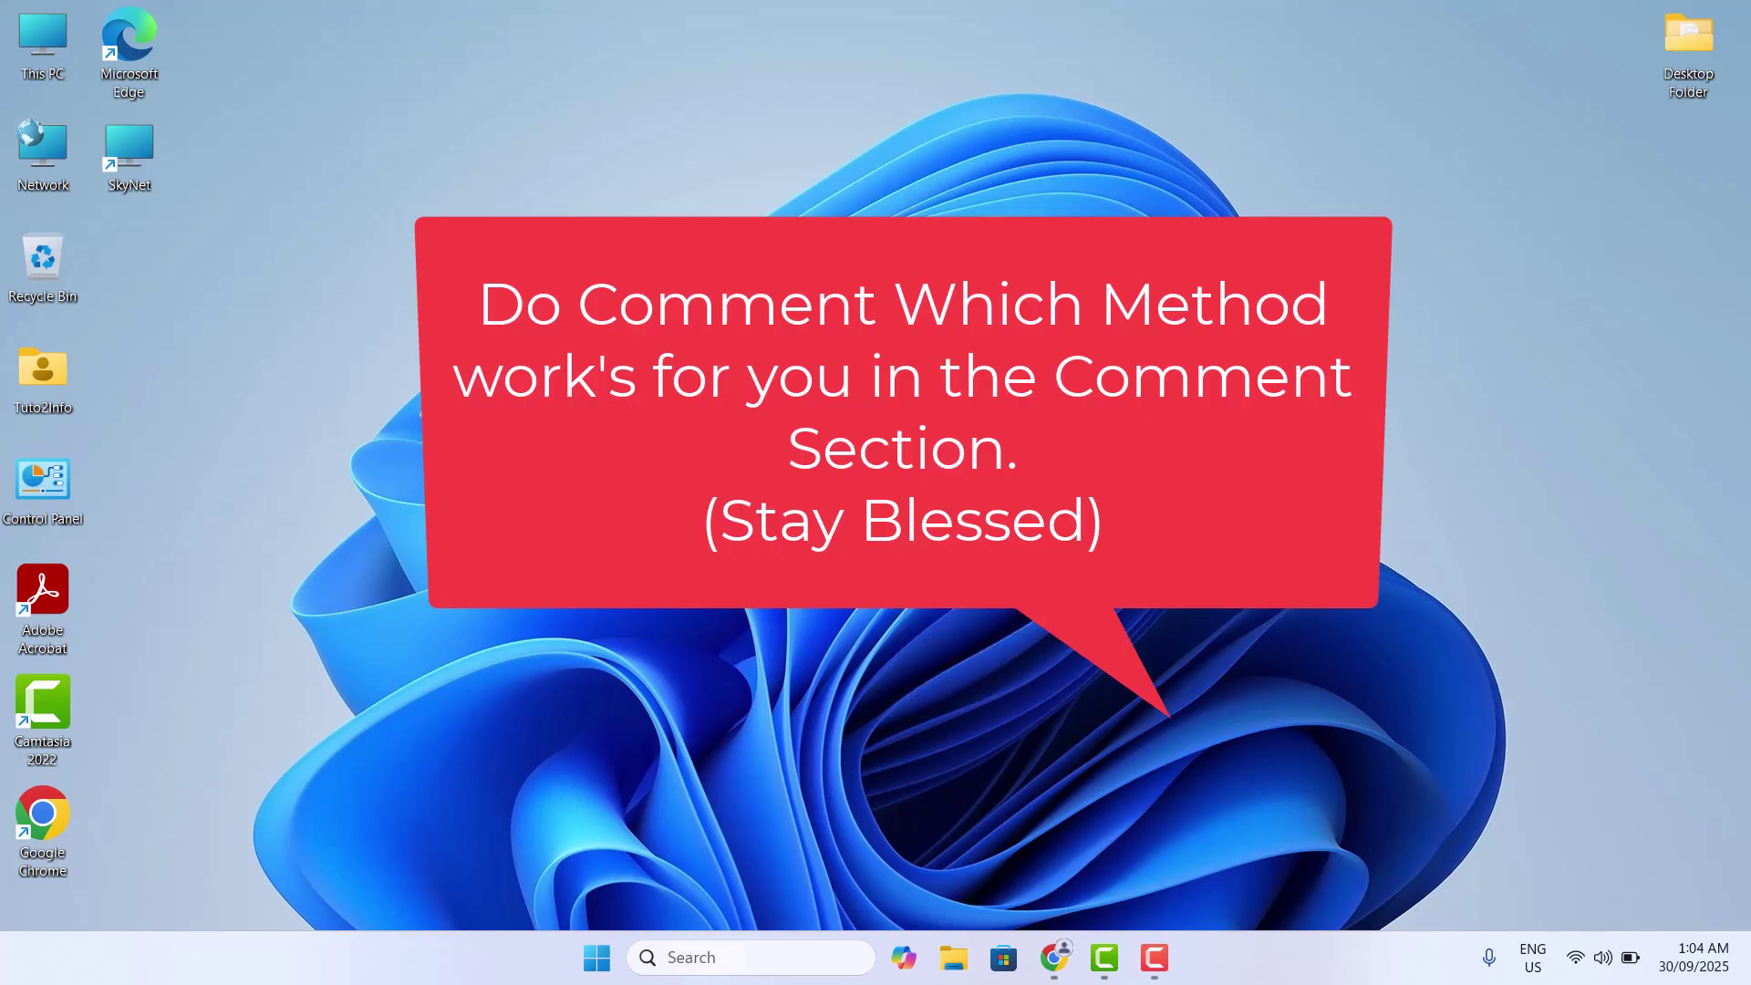
right_click(858, 394)
key(Escape)
right_click(832, 397)
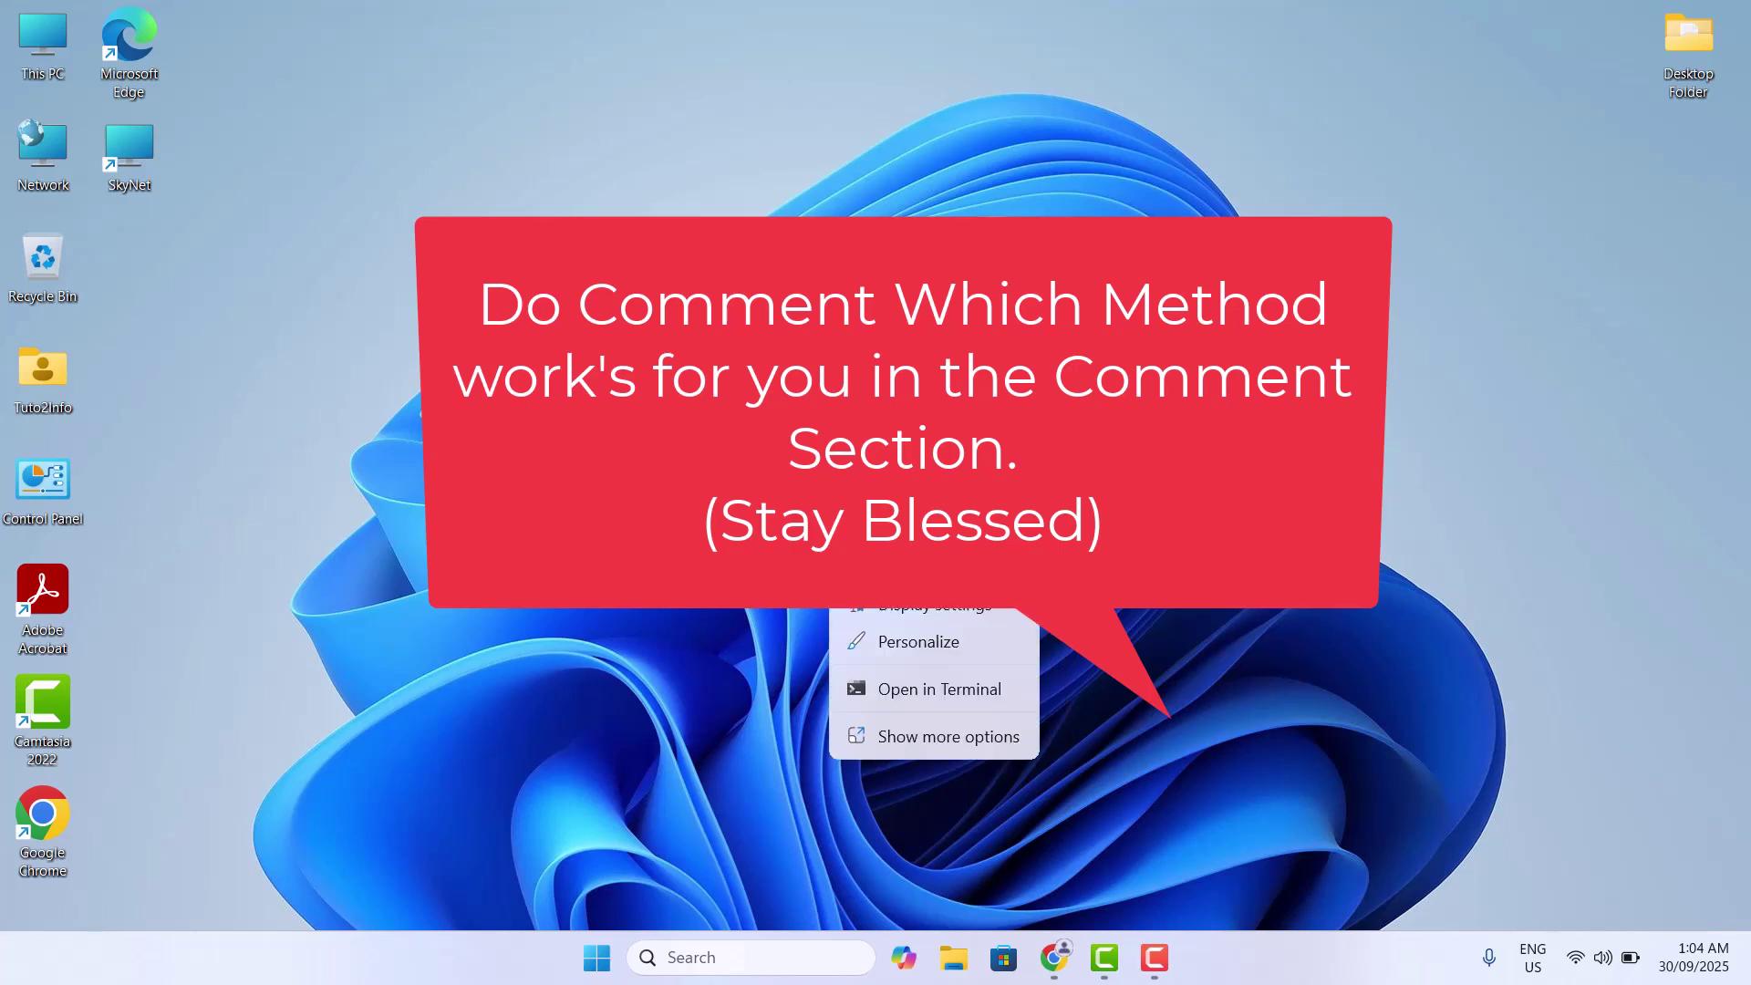
key(Escape)
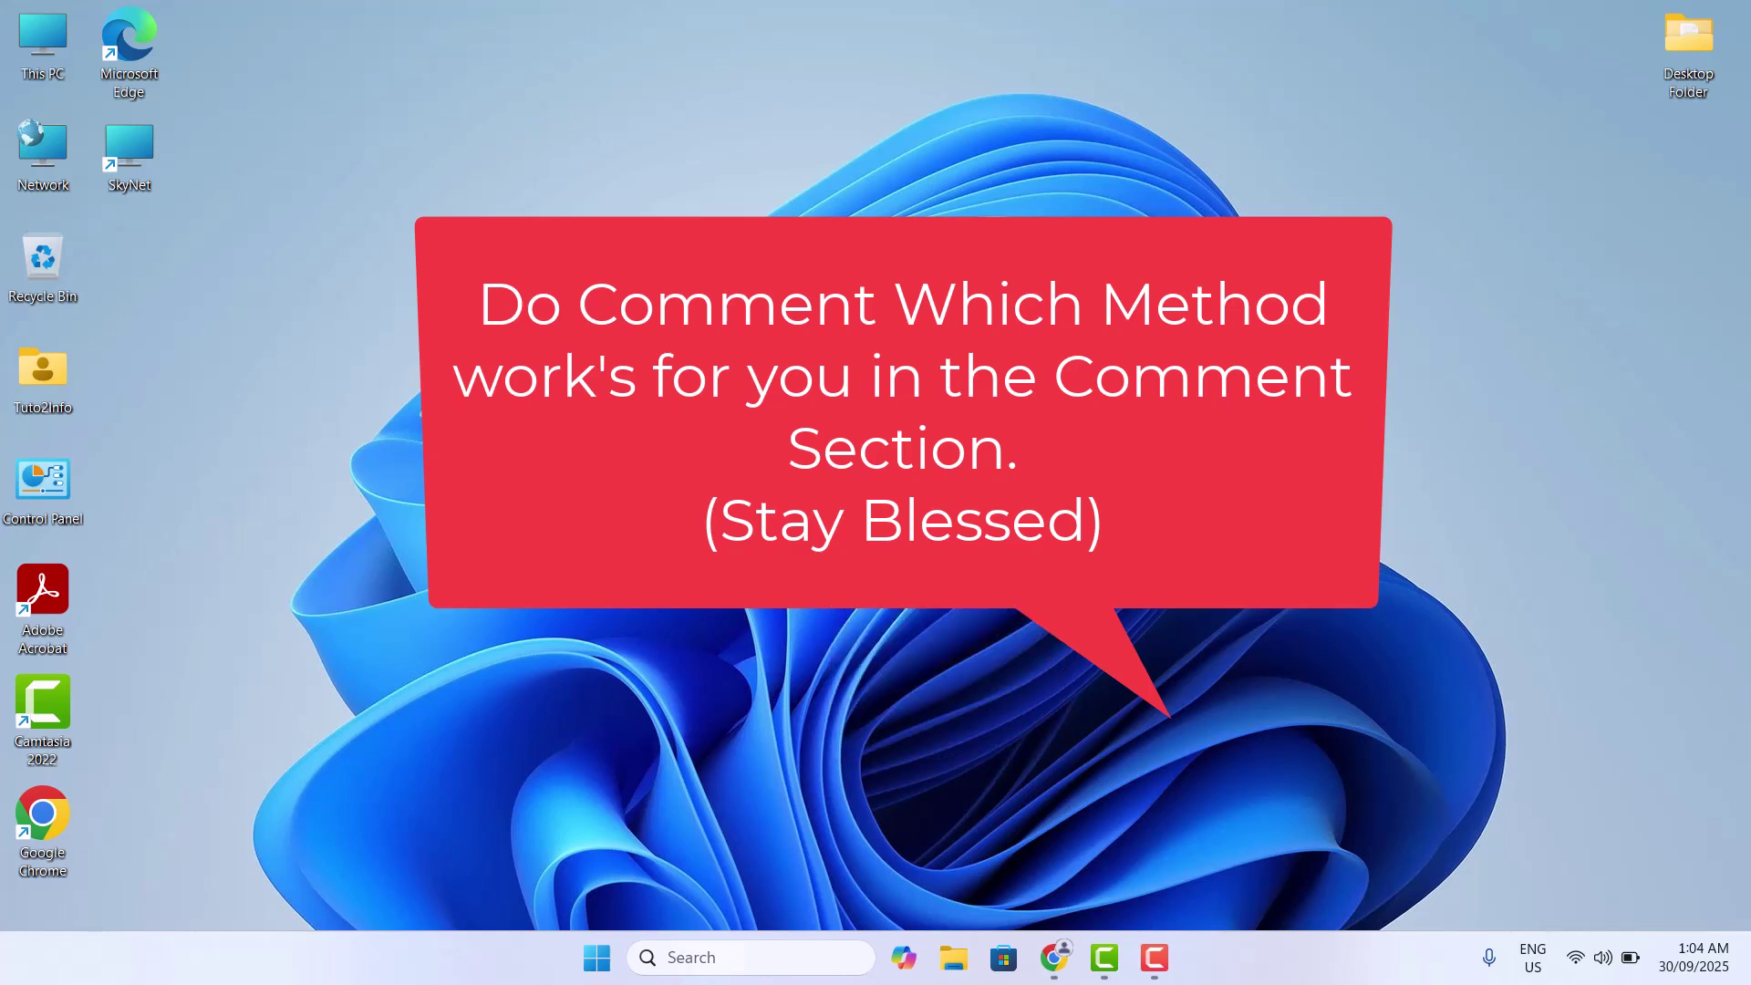